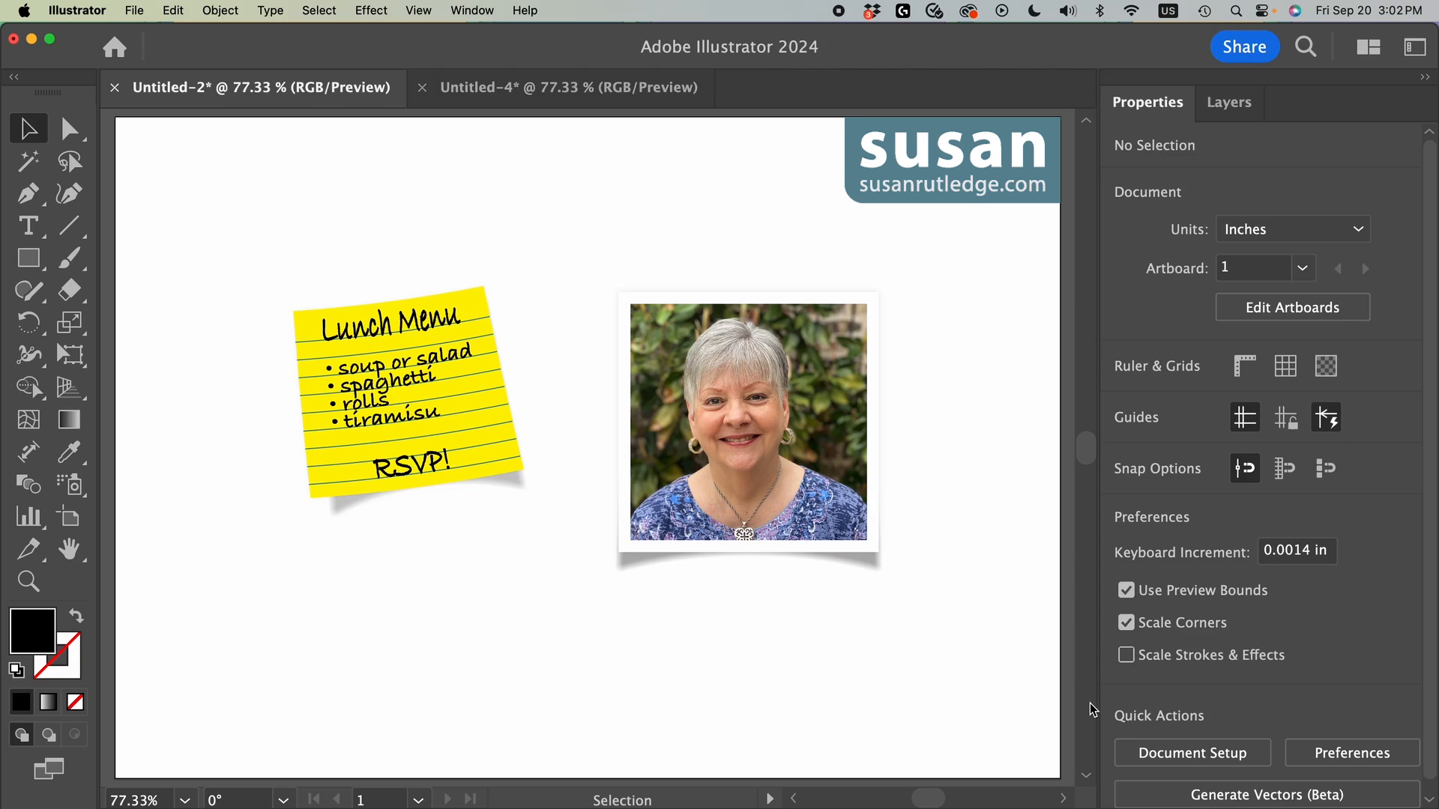
# Step: In the Untitled-4 document, move the whole lunch menu note to the artboard's centre and expand the Sticky Note layer's contents
pyautogui.click(559, 89)
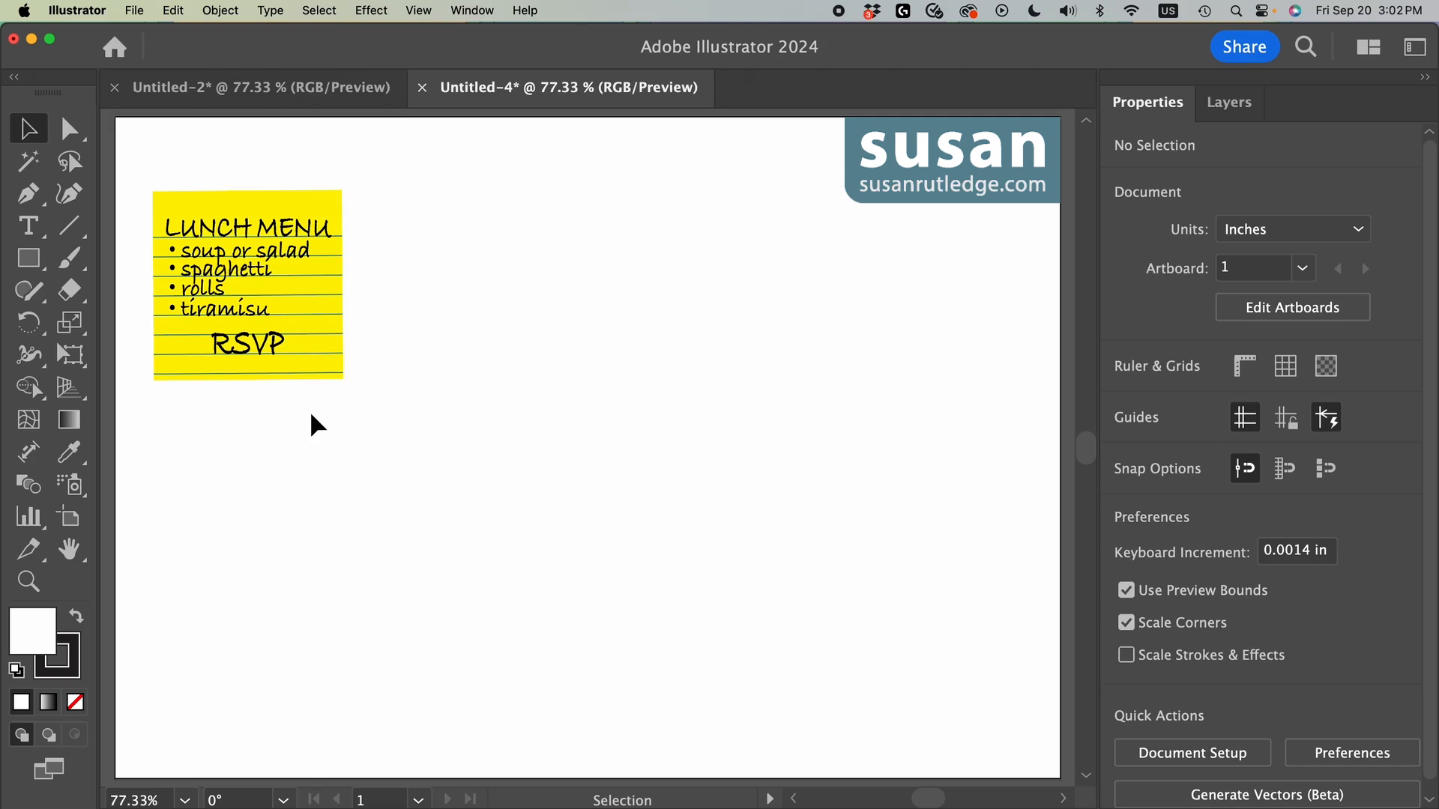
pyautogui.moveTo(223, 165); pyautogui.dragTo(647, 417)
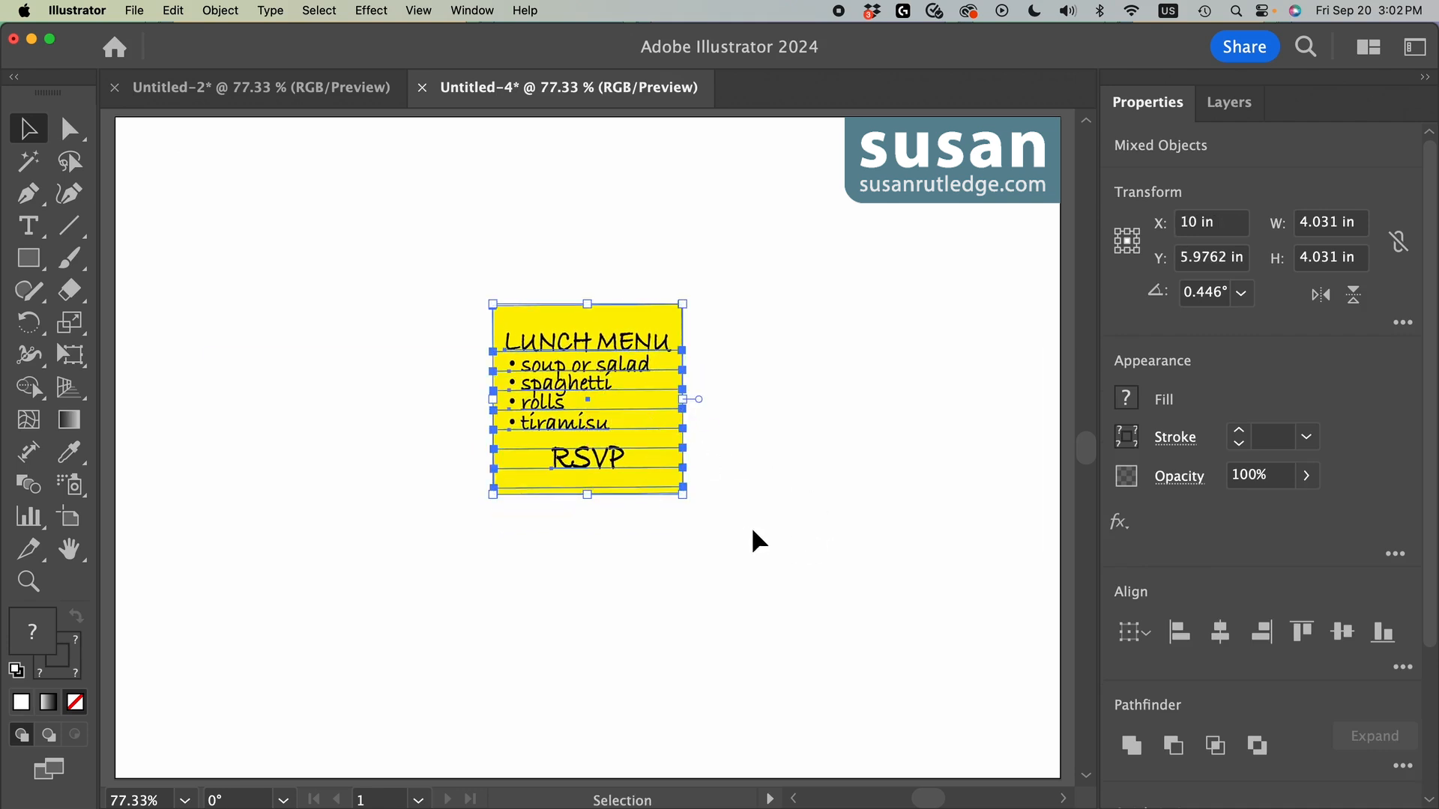
pyautogui.click(1231, 105)
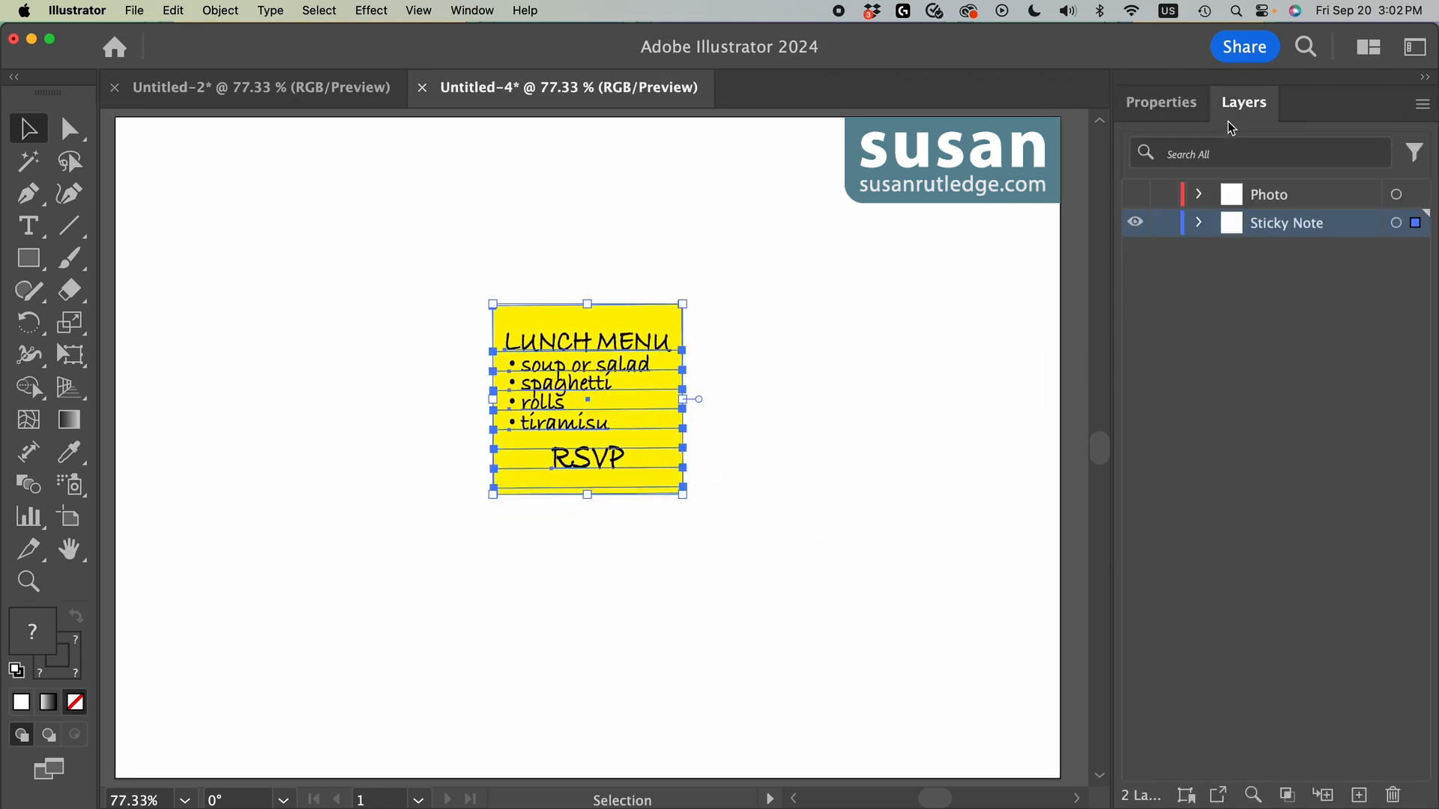
pyautogui.click(1199, 223)
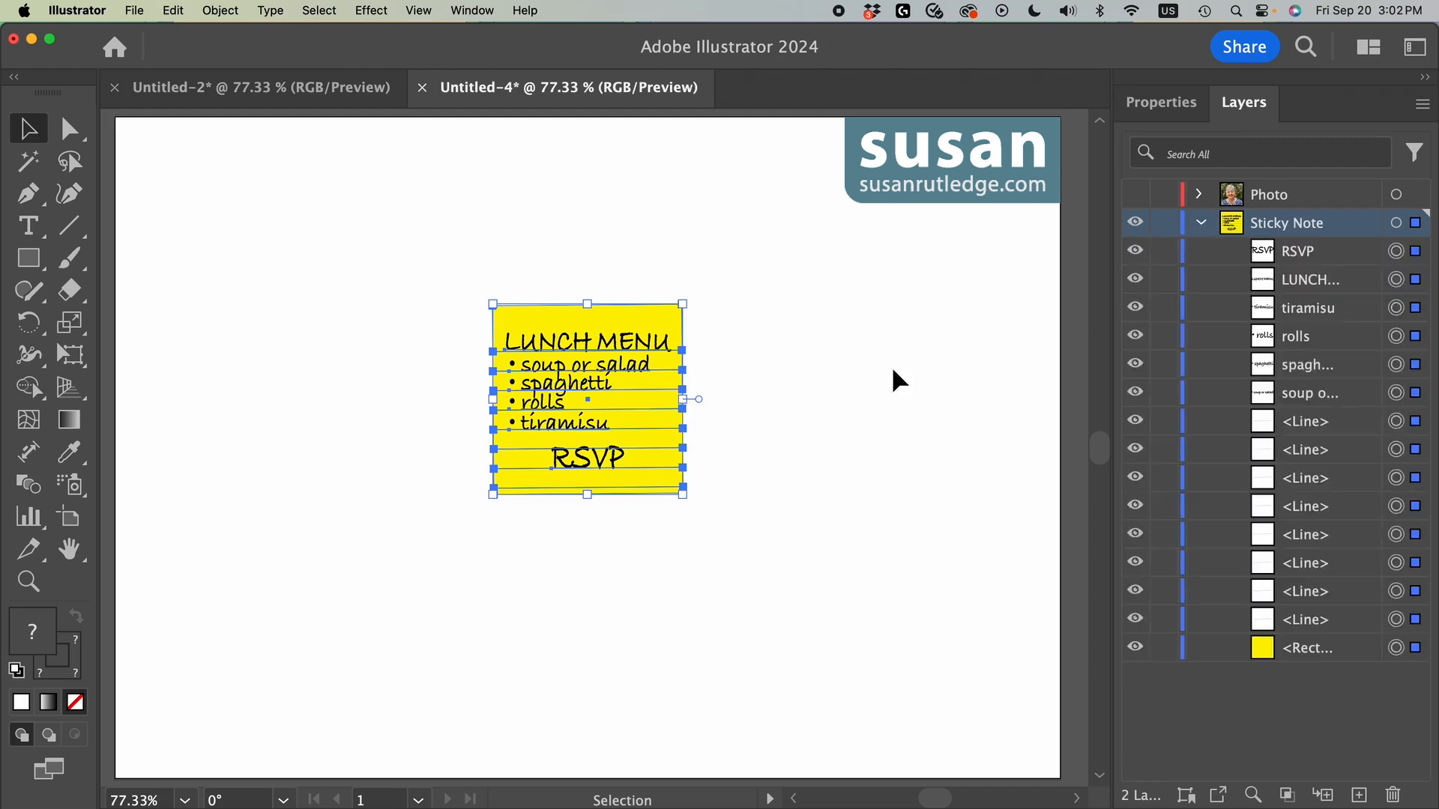
pyautogui.click(832, 358)
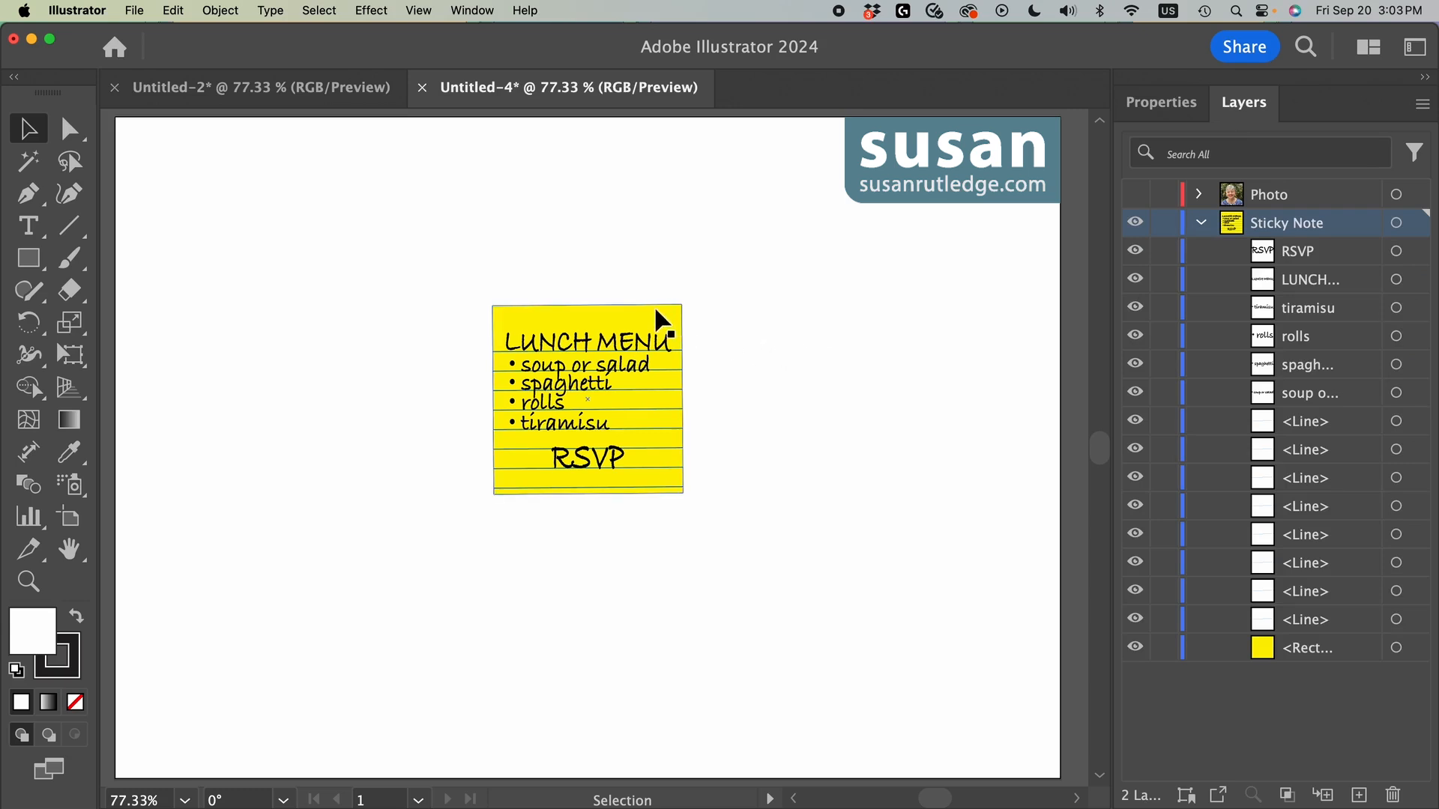
# Step: Apply an Outer Glow to the note's yellow rectangle with Normal mode, black colour, 15% opacity and 0.075 in blur
pyautogui.click(634, 308)
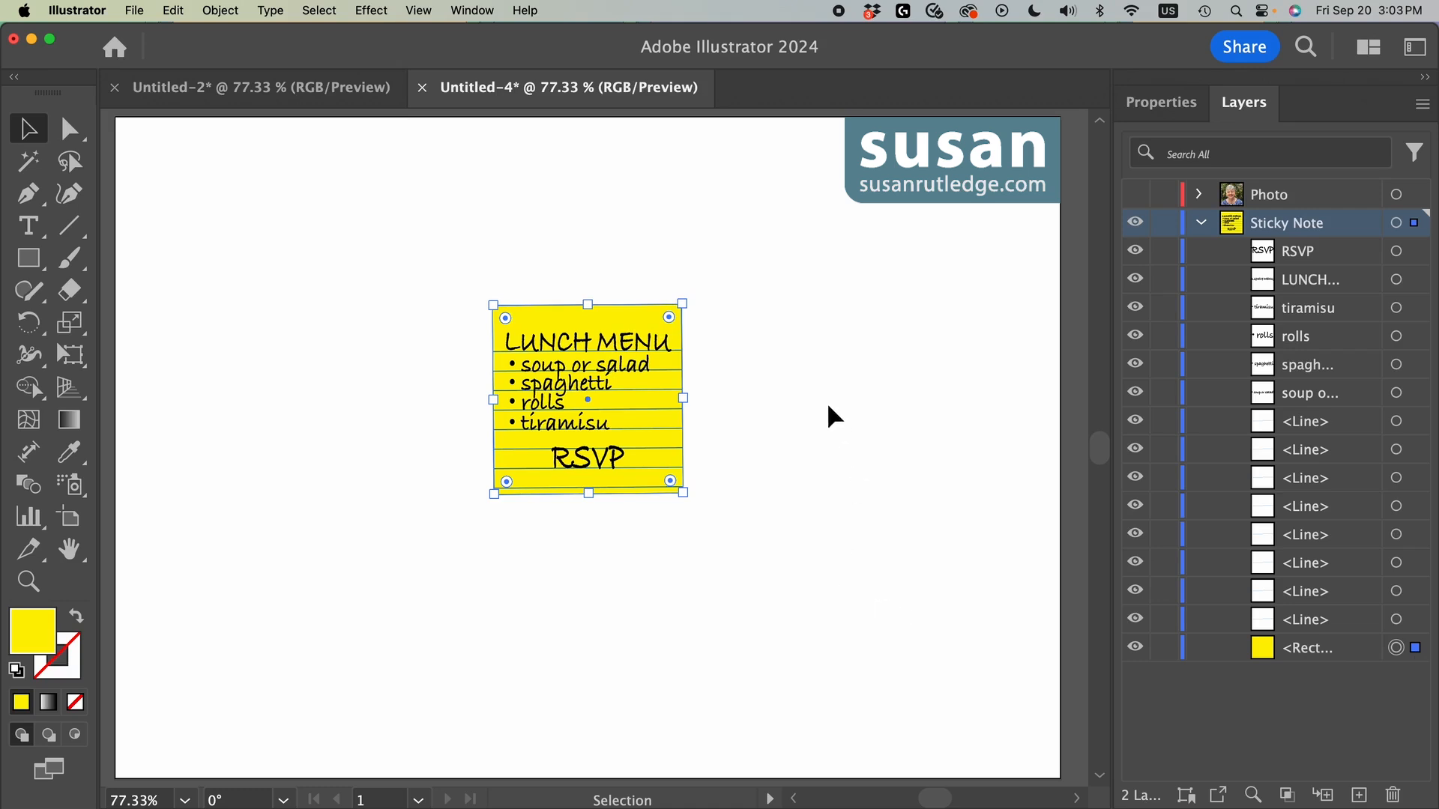
pyautogui.click(370, 12)
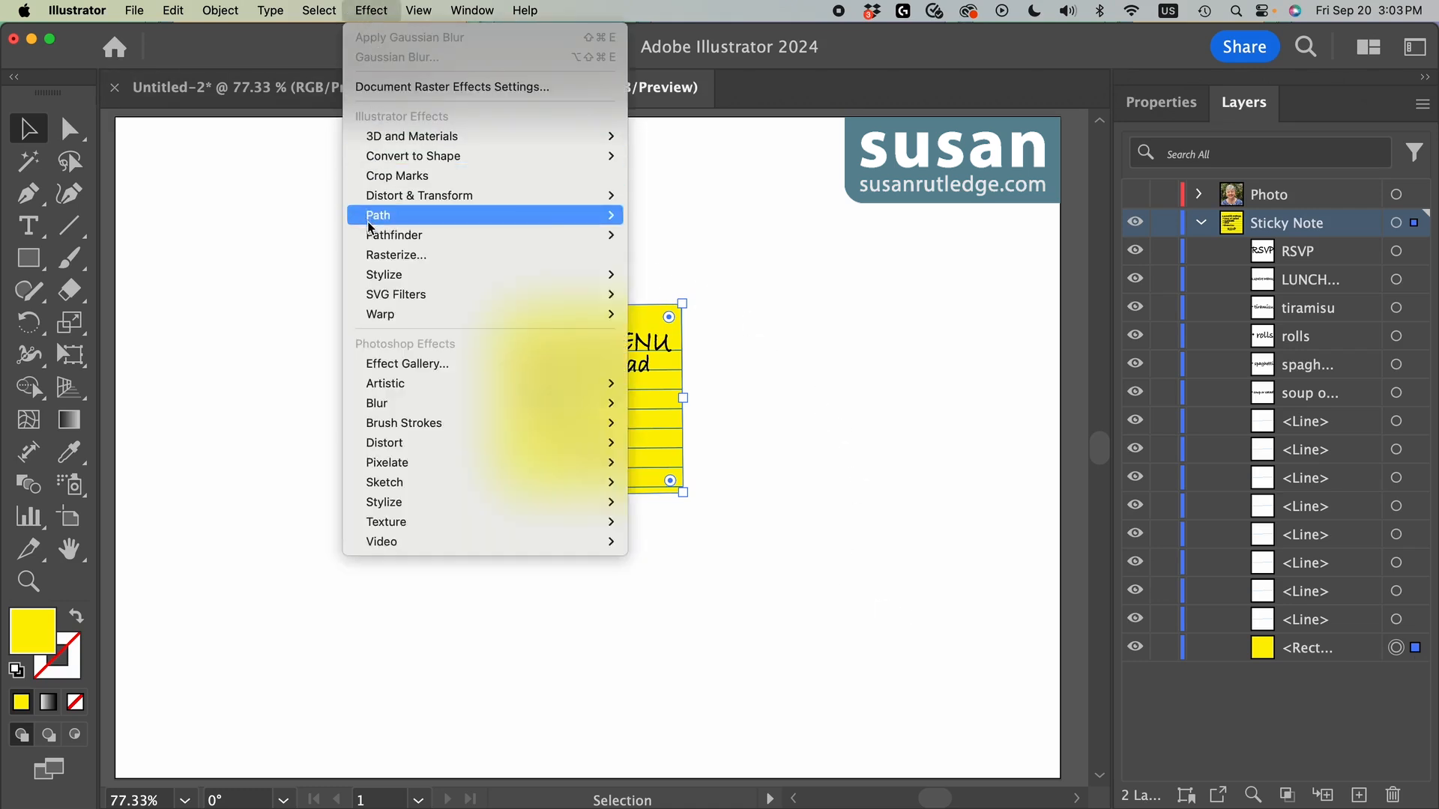
pyautogui.moveTo(379, 279)
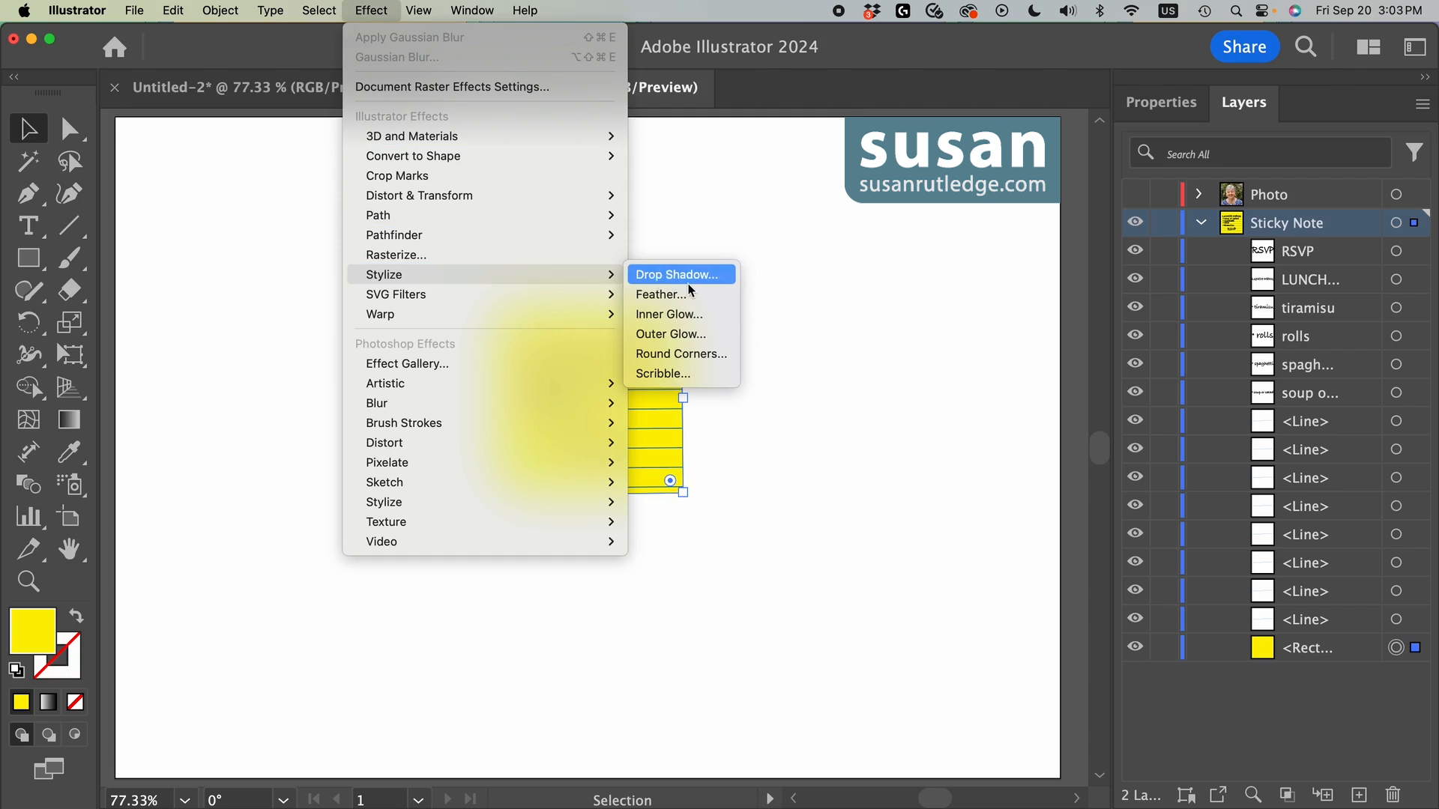
pyautogui.click(690, 334)
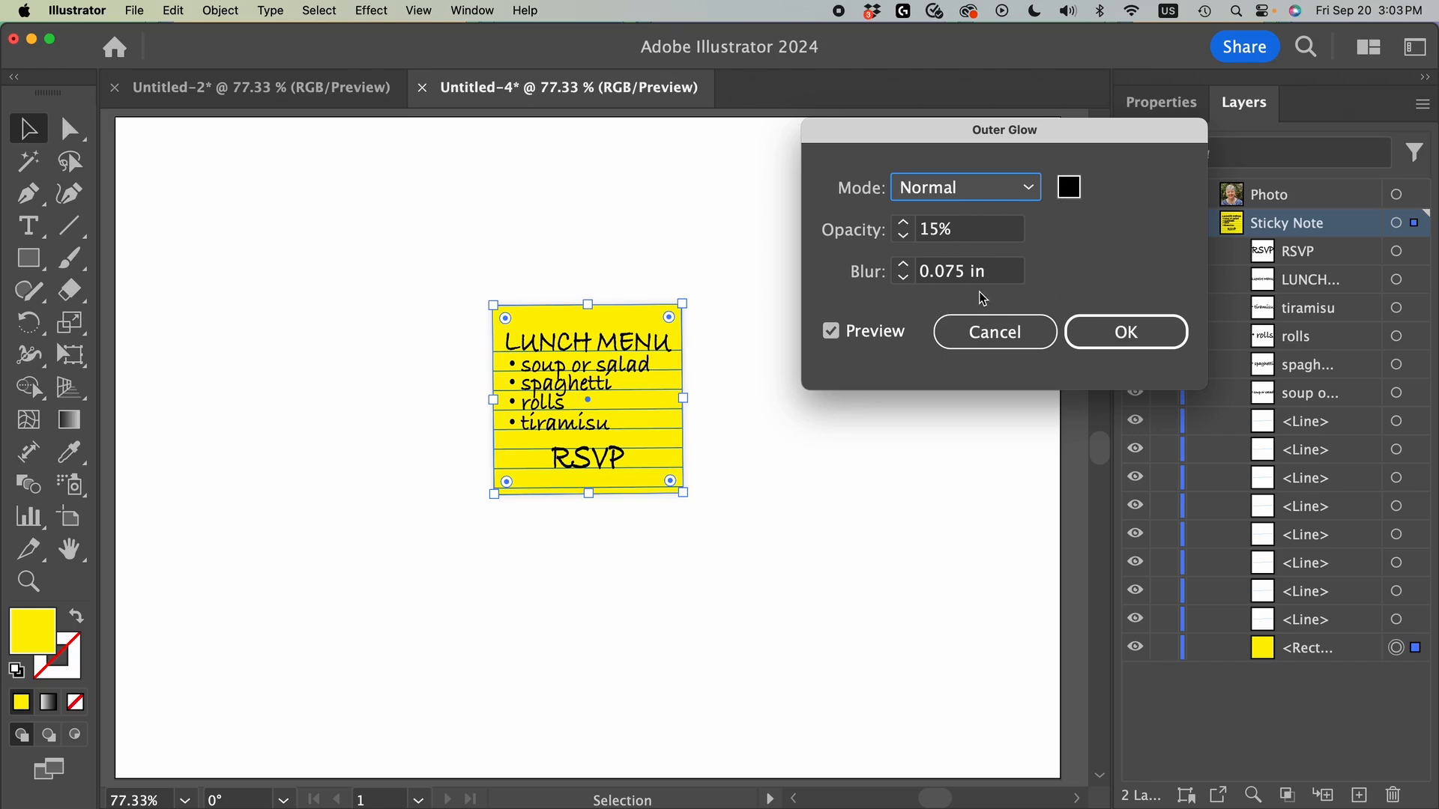
pyautogui.click(1122, 332)
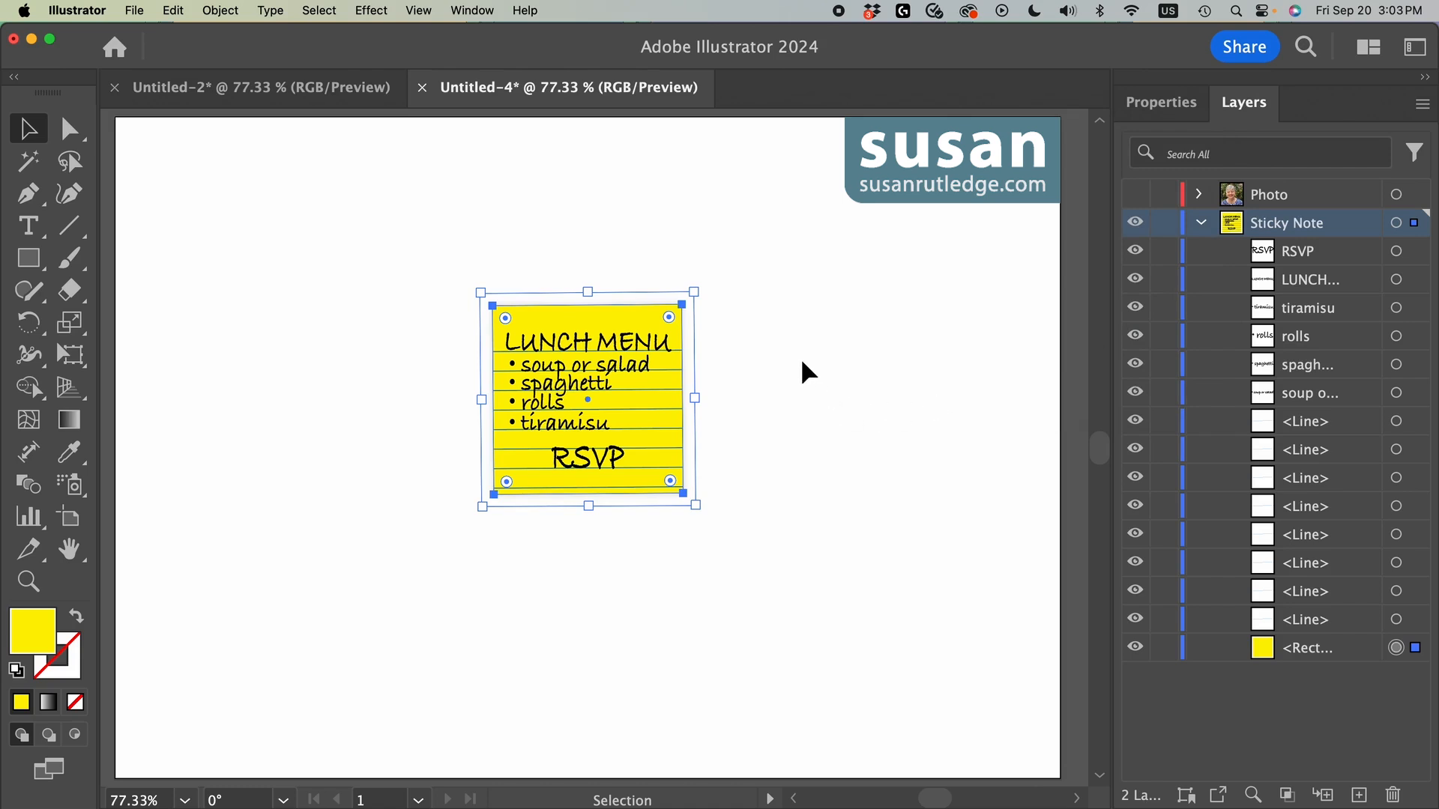
pyautogui.click(801, 311)
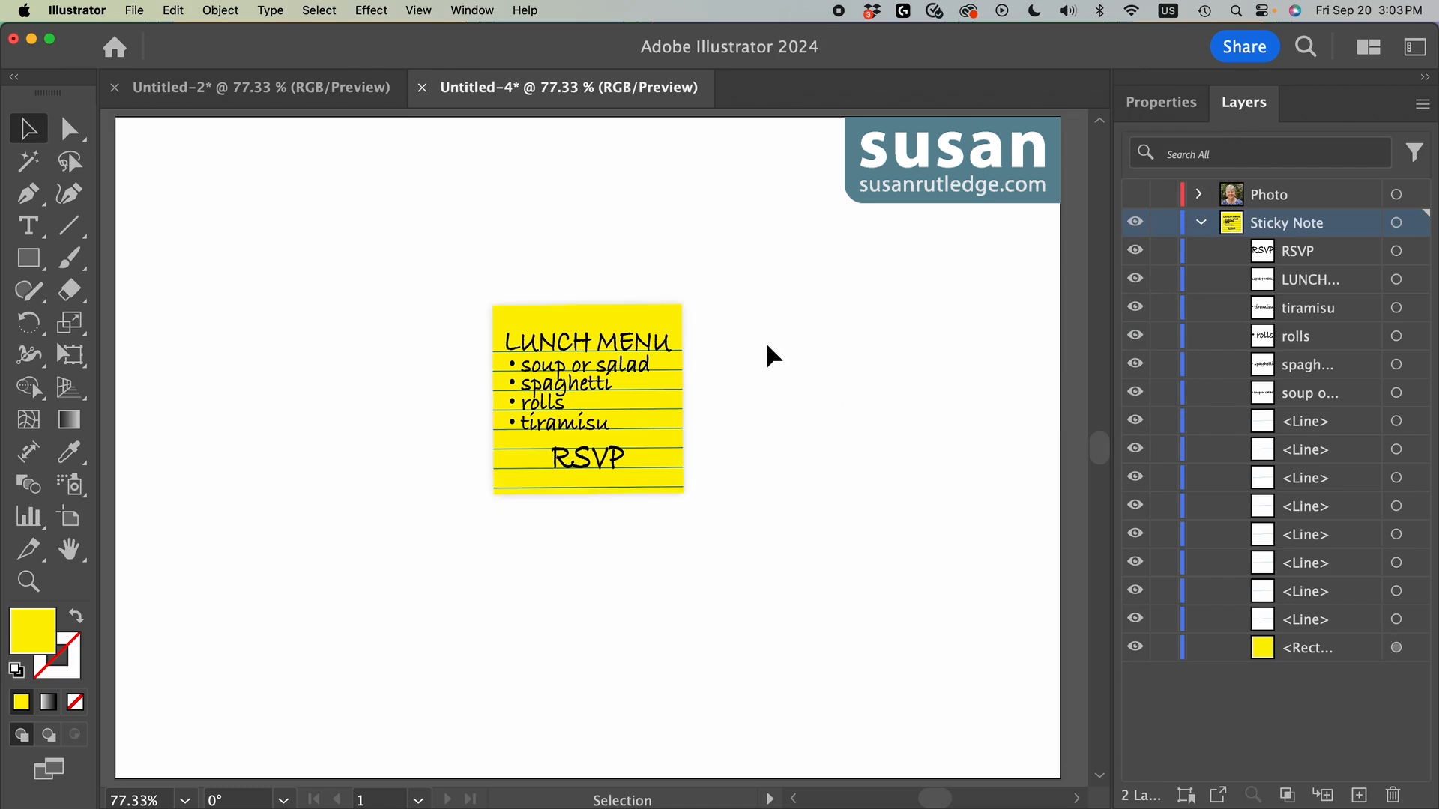
# Step: Group the note's six text objects: RSVP, LUNCH MENU, tiramisu, rolls, spaghetti and soup or salad
pyautogui.click(630, 346)
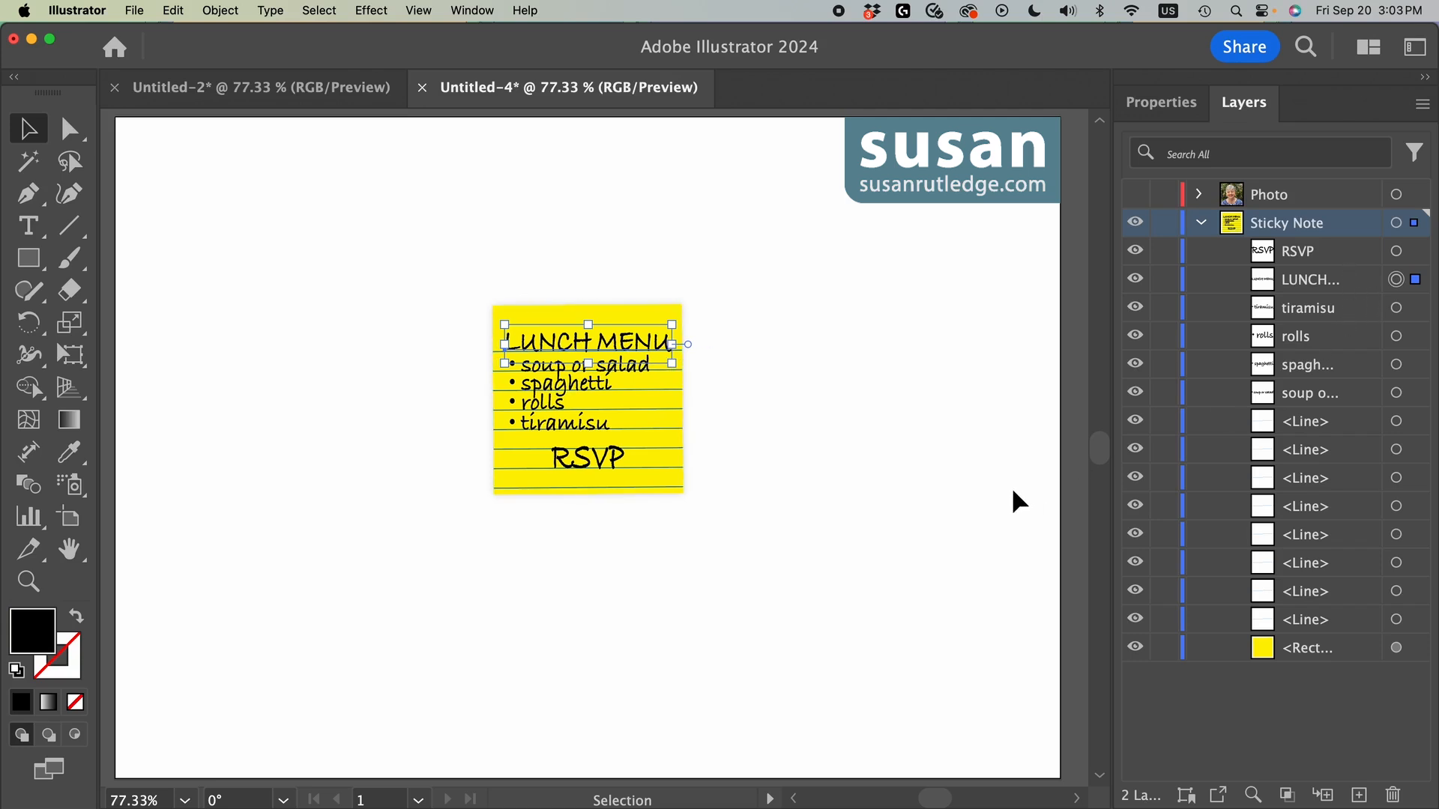
pyautogui.click(1396, 252)
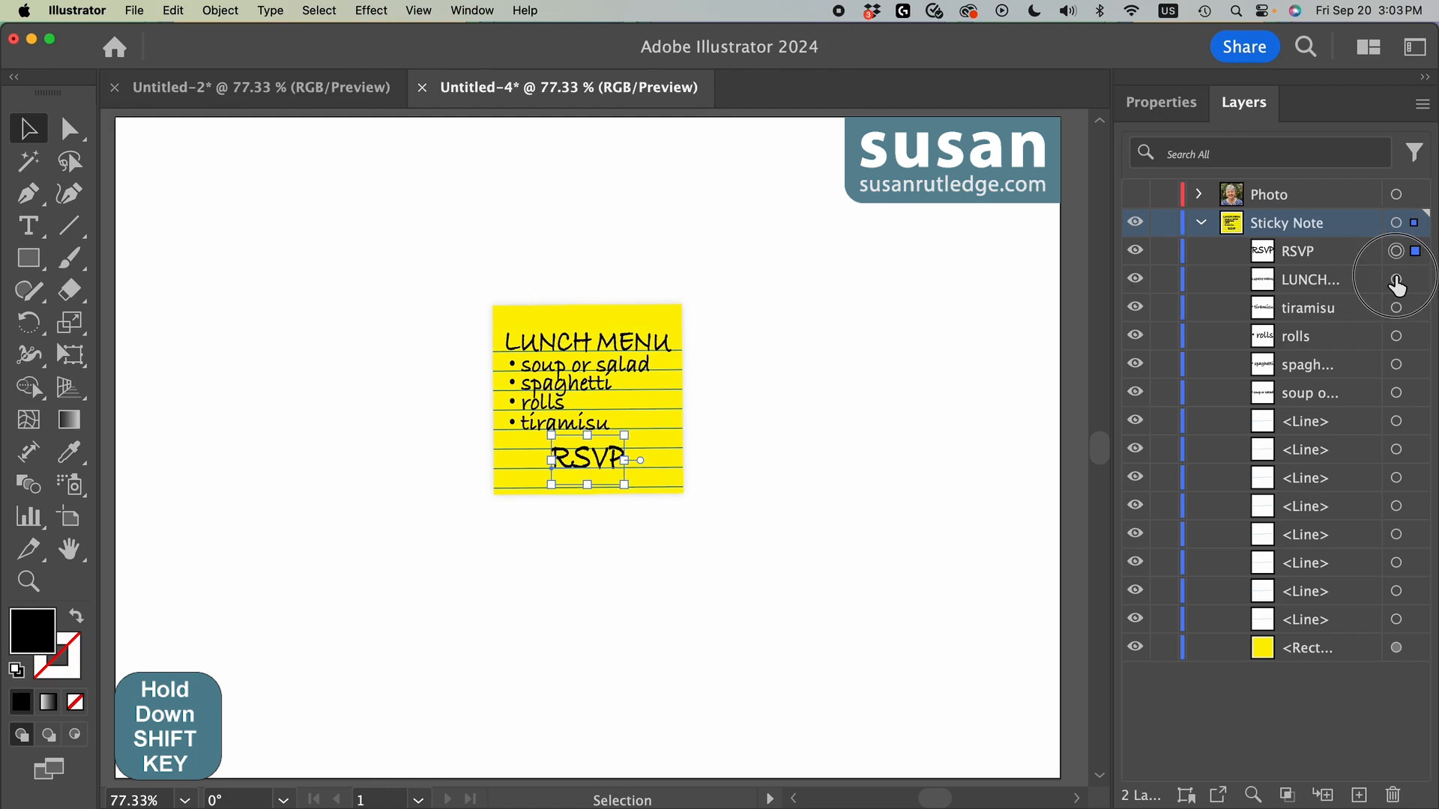
pyautogui.keyDown('shift'); pyautogui.click(1397, 281); pyautogui.keyUp('shift')
pyautogui.keyDown('shift'); pyautogui.click(1396, 308); pyautogui.keyUp('shift')
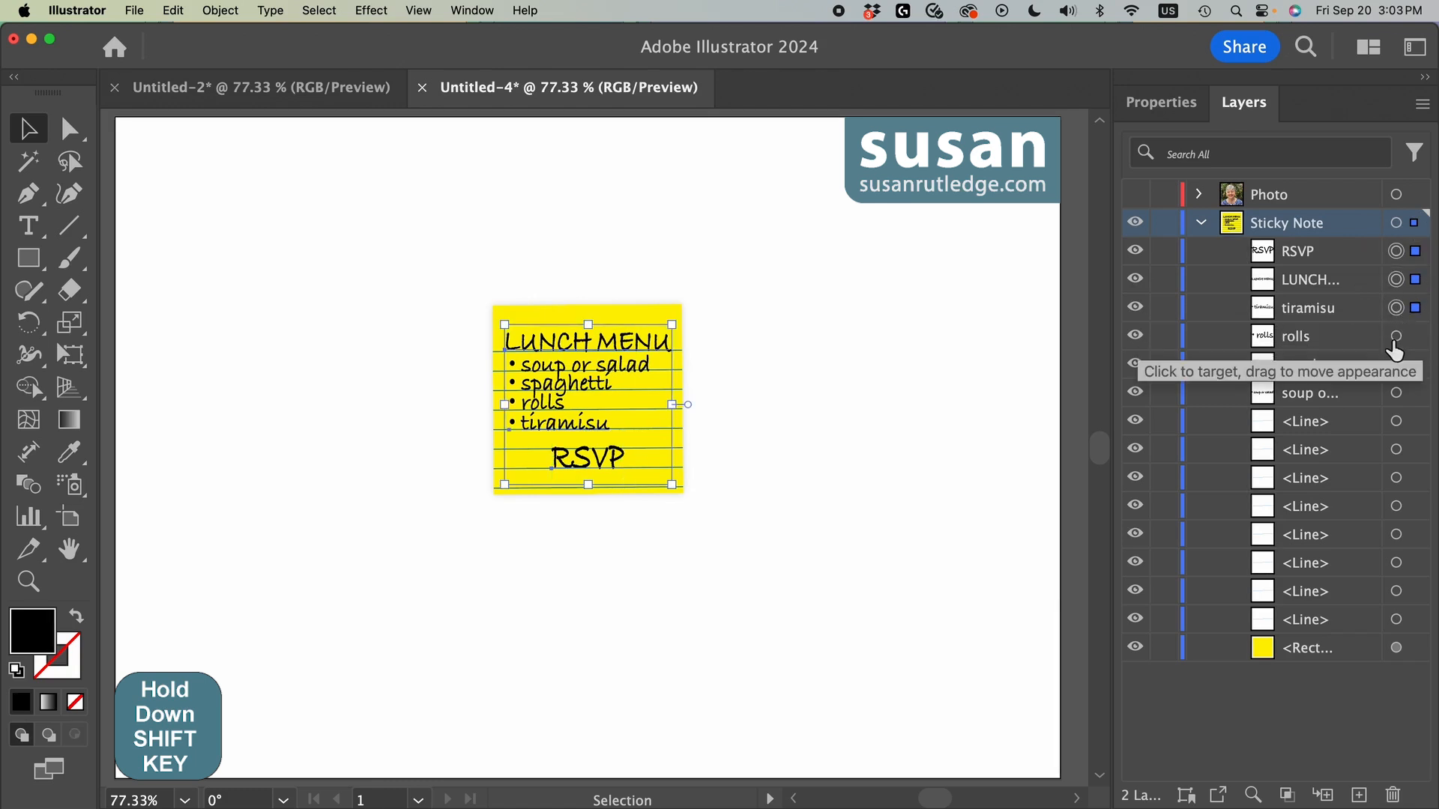
pyautogui.keyDown('shift'); pyautogui.click(1396, 337); pyautogui.keyUp('shift')
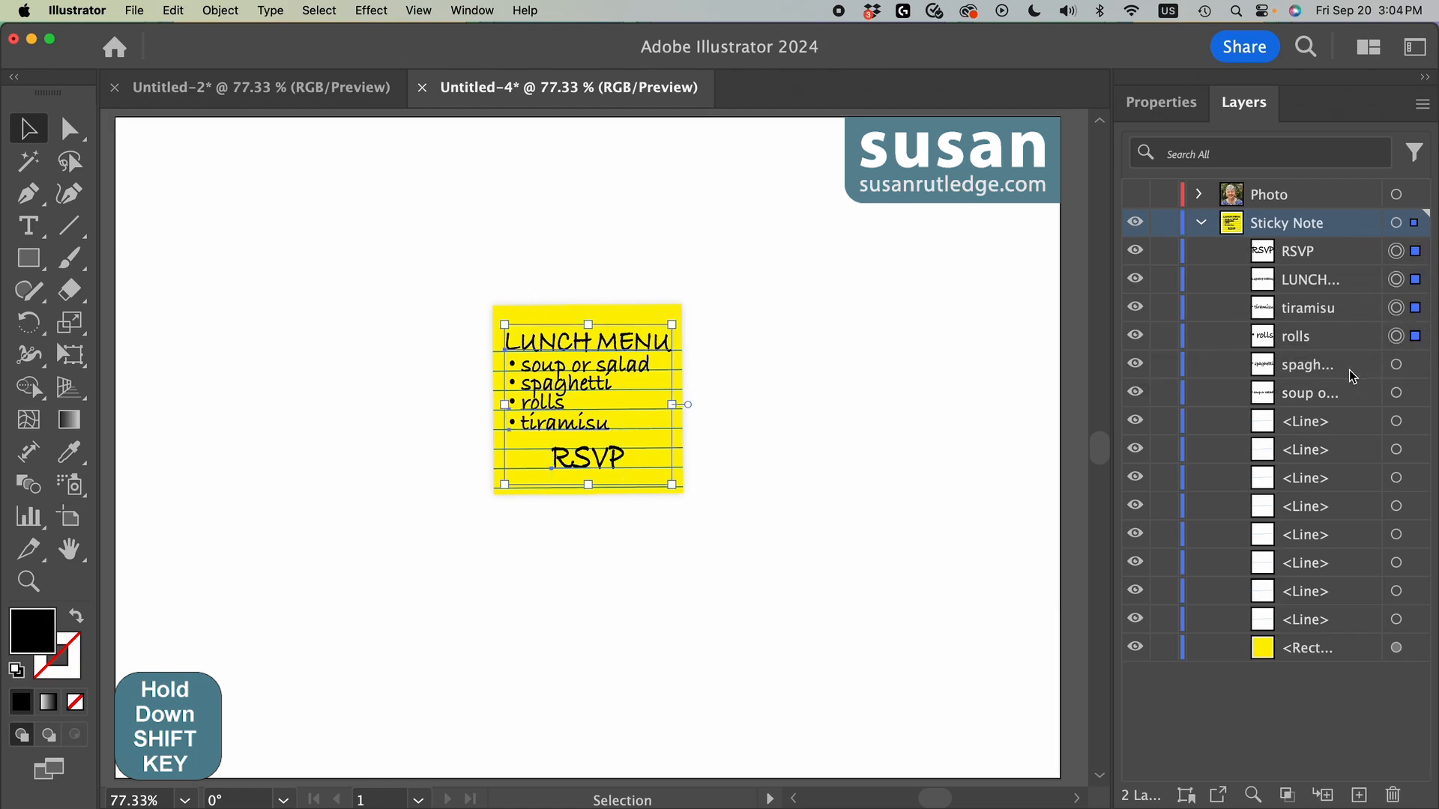
pyautogui.keyDown('shift'); pyautogui.click(1397, 367); pyautogui.keyUp('shift')
pyautogui.keyDown('shift'); pyautogui.click(1397, 392); pyautogui.keyUp('shift')
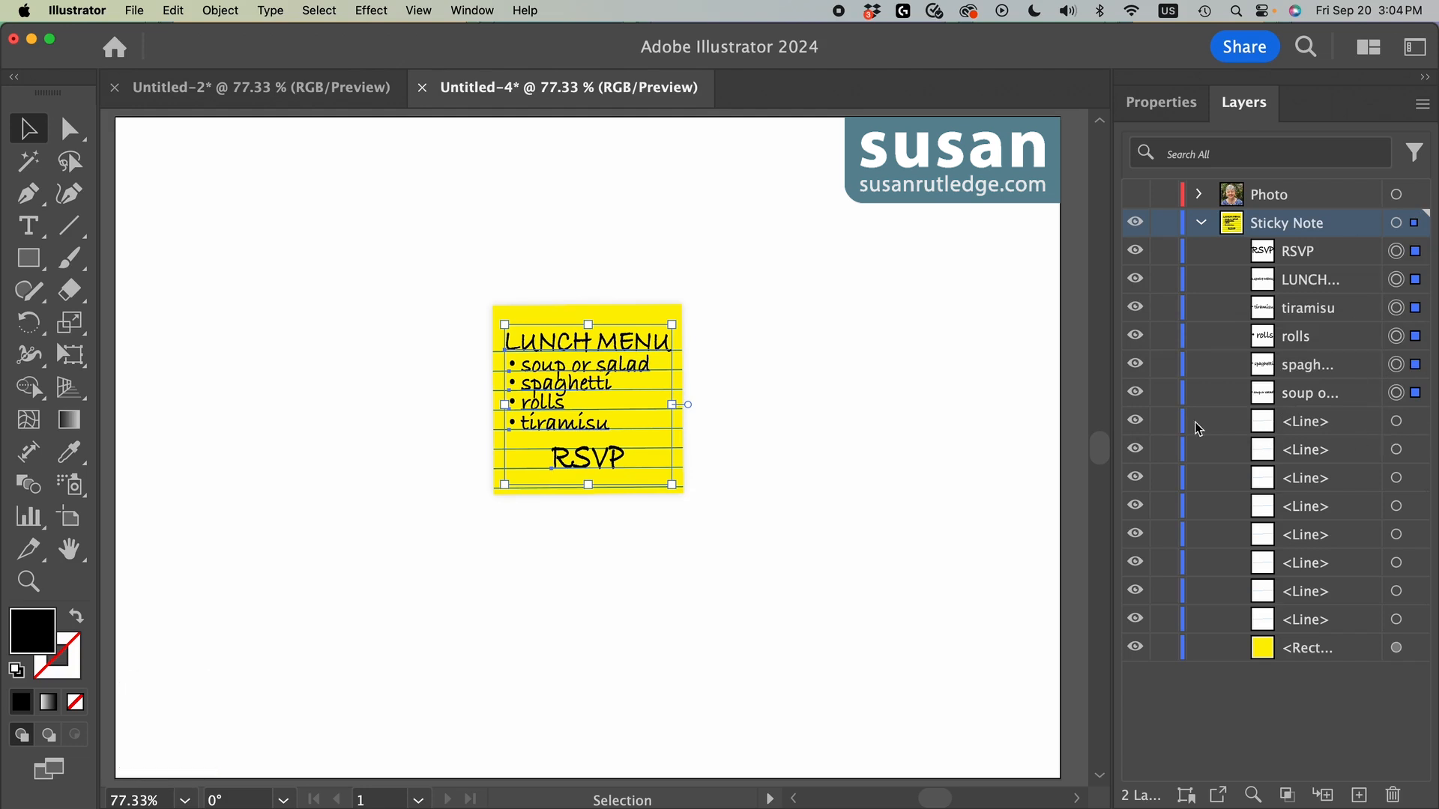
pyautogui.click(220, 10)
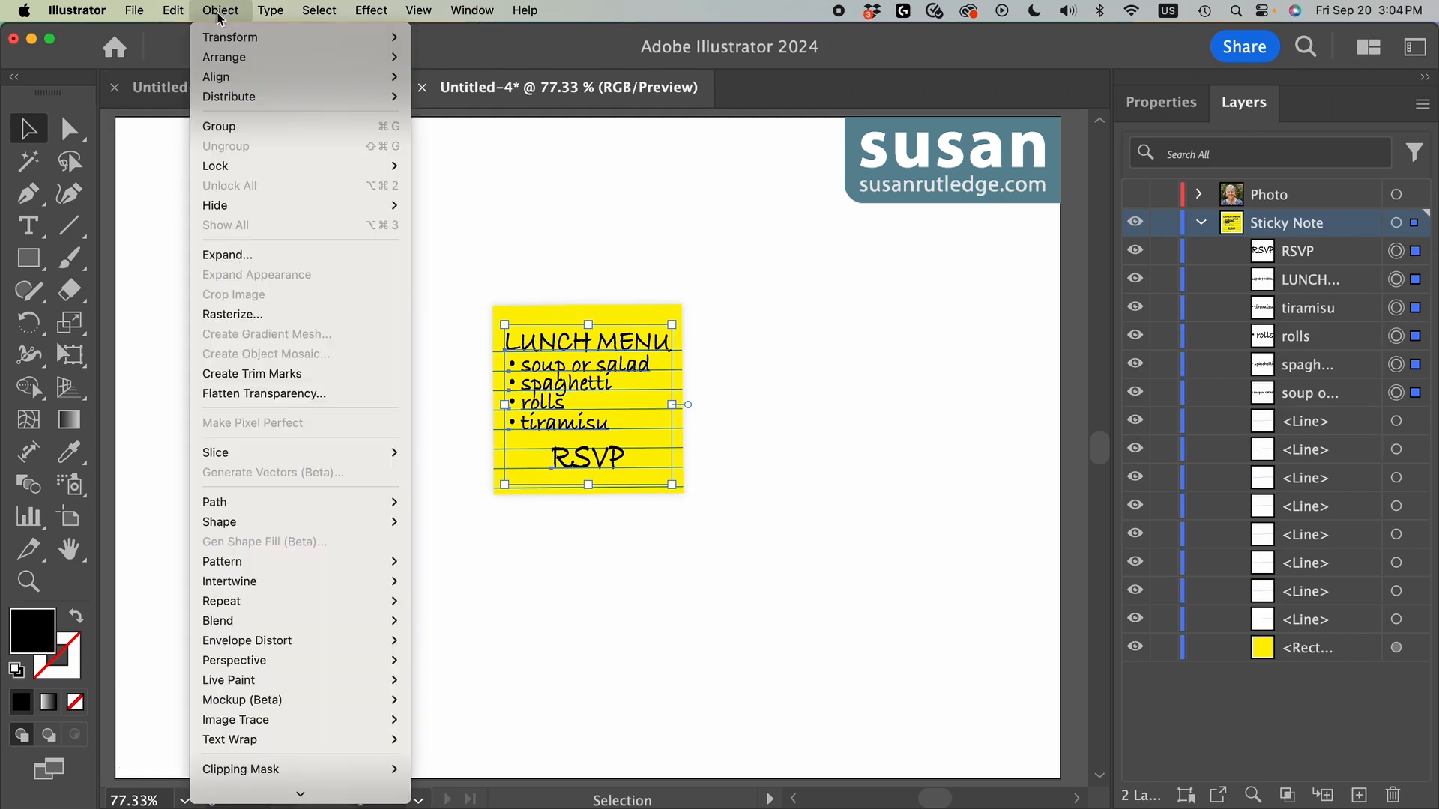
pyautogui.click(316, 126)
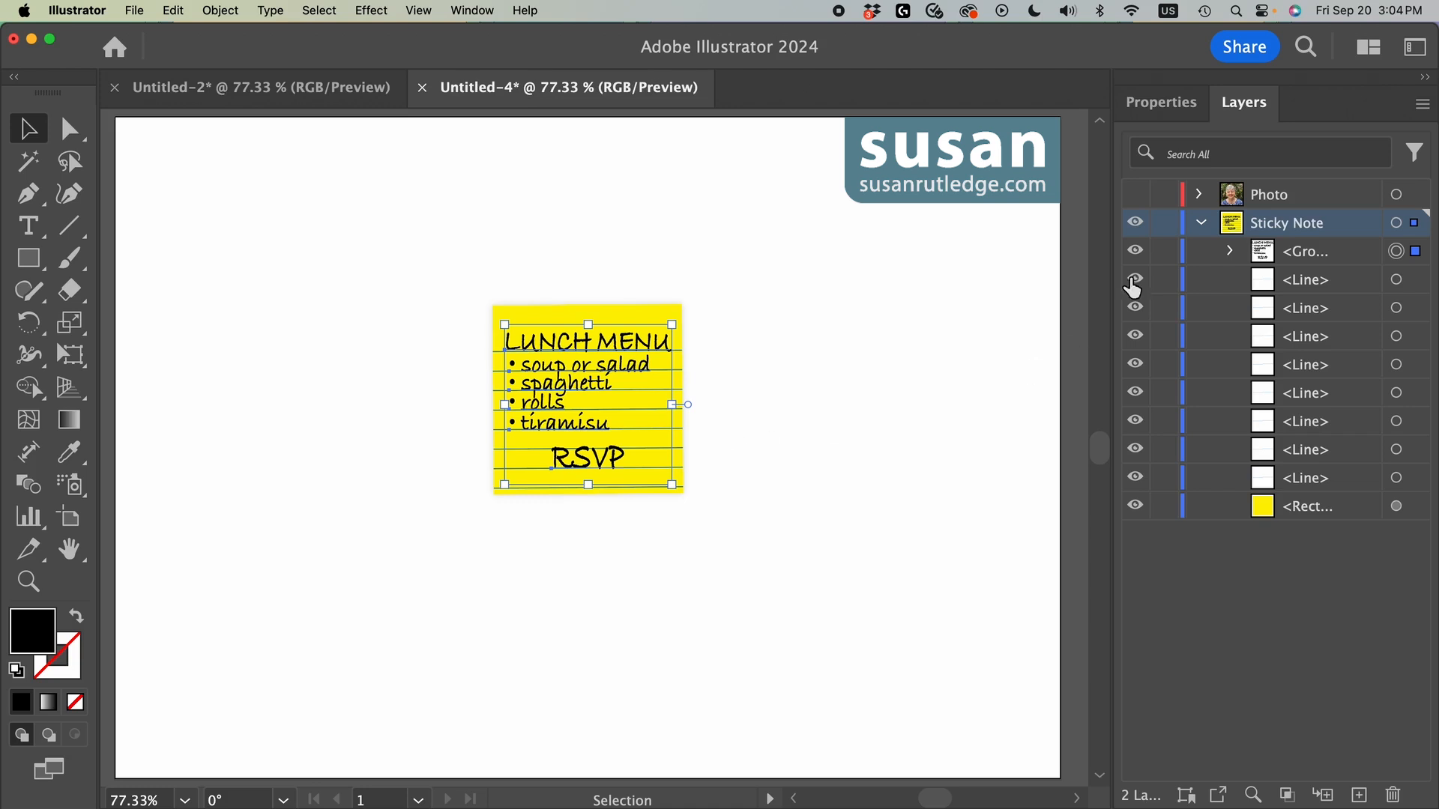
# Step: Convert the grouped note text to outlines and deselect it
pyautogui.click(1158, 105)
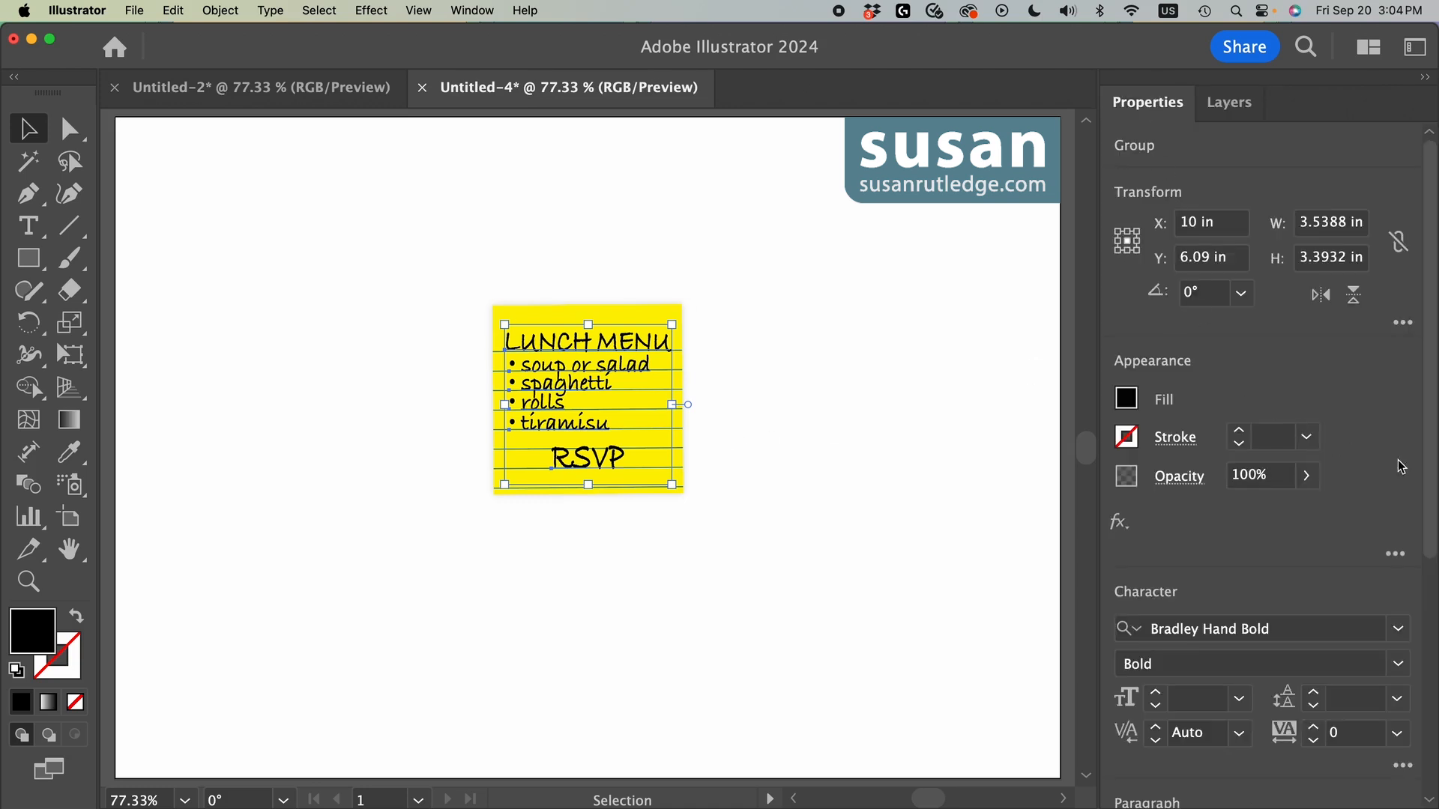
pyautogui.moveTo(1424, 450); pyautogui.dragTo(1424, 707)
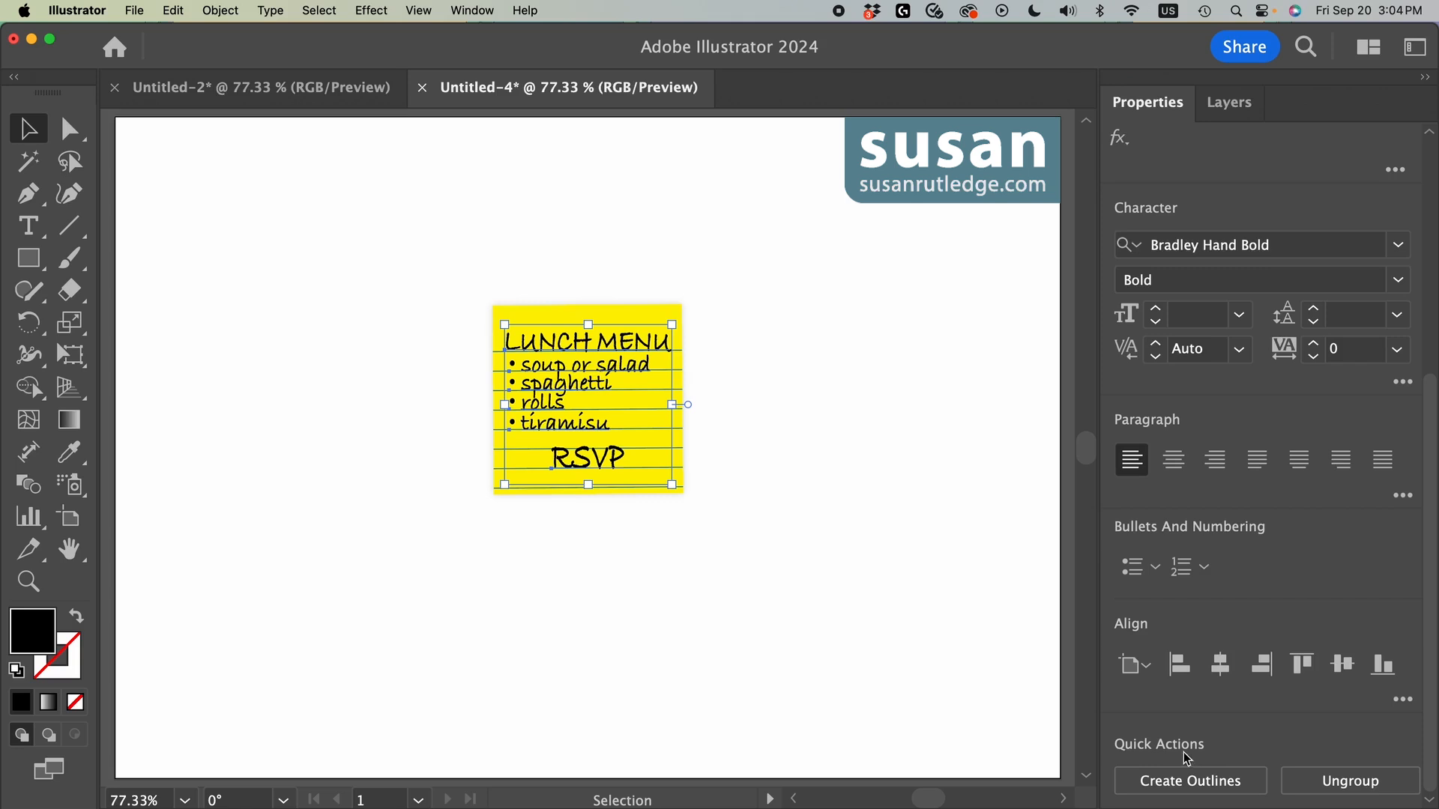
pyautogui.click(1220, 784)
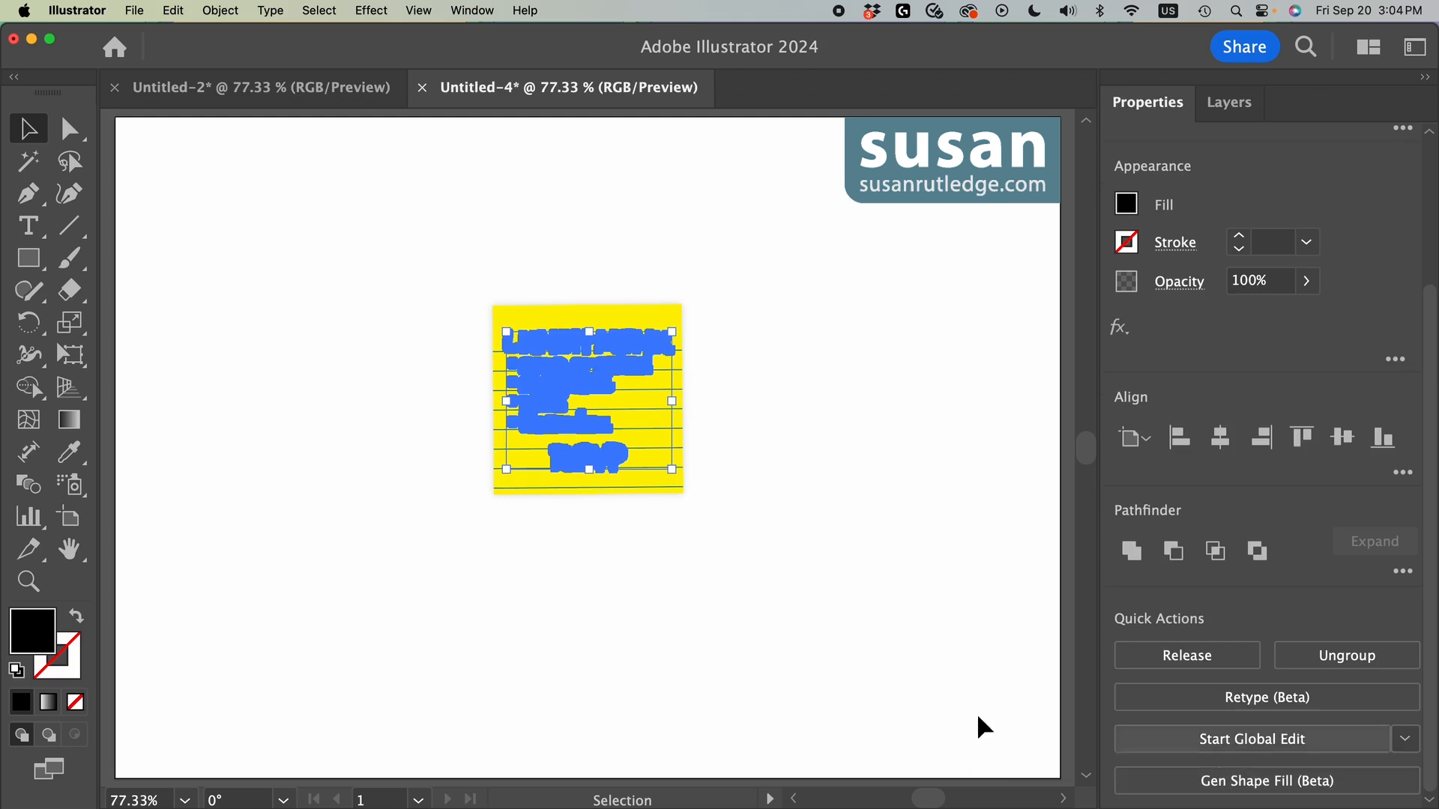
pyautogui.click(269, 12)
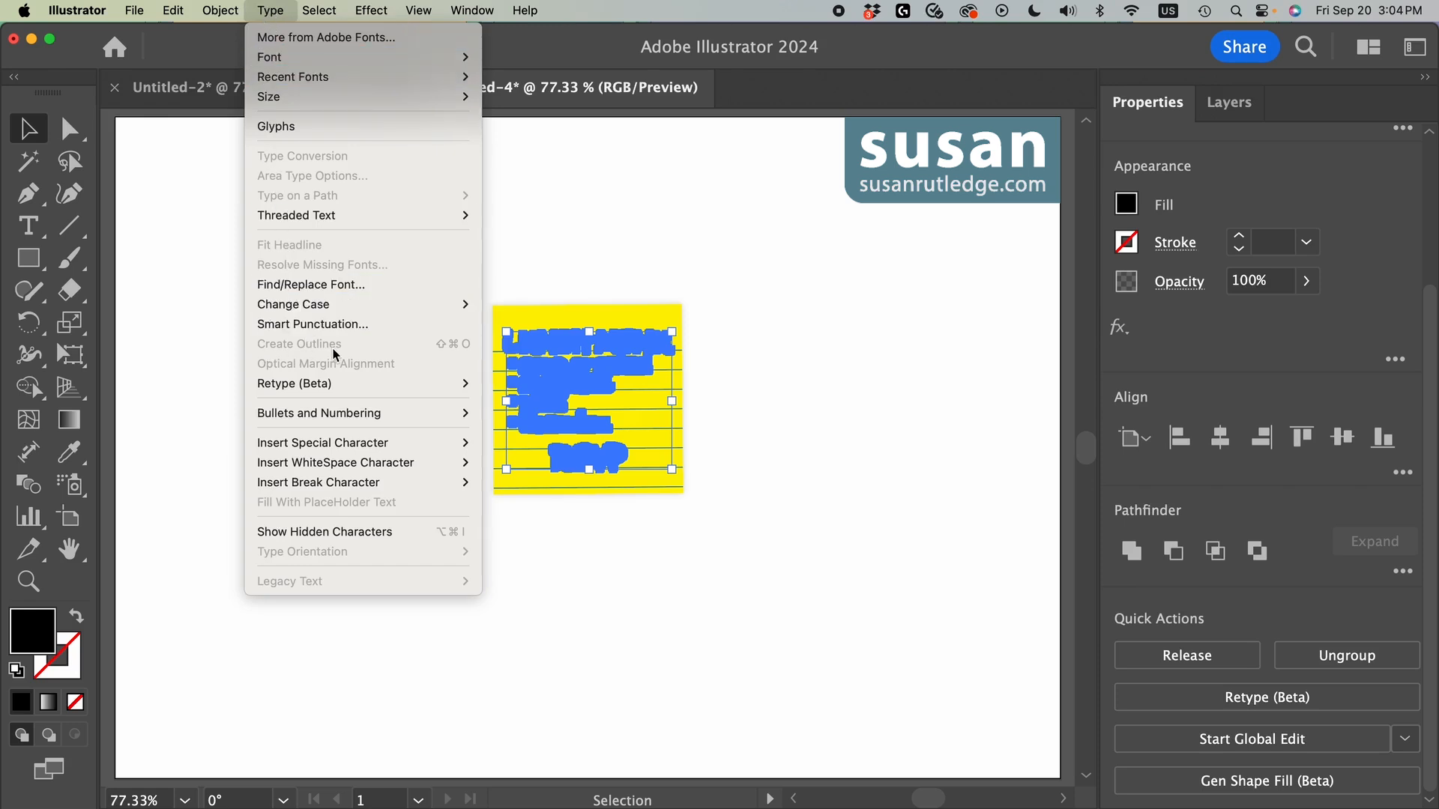
pyautogui.press('Escape')
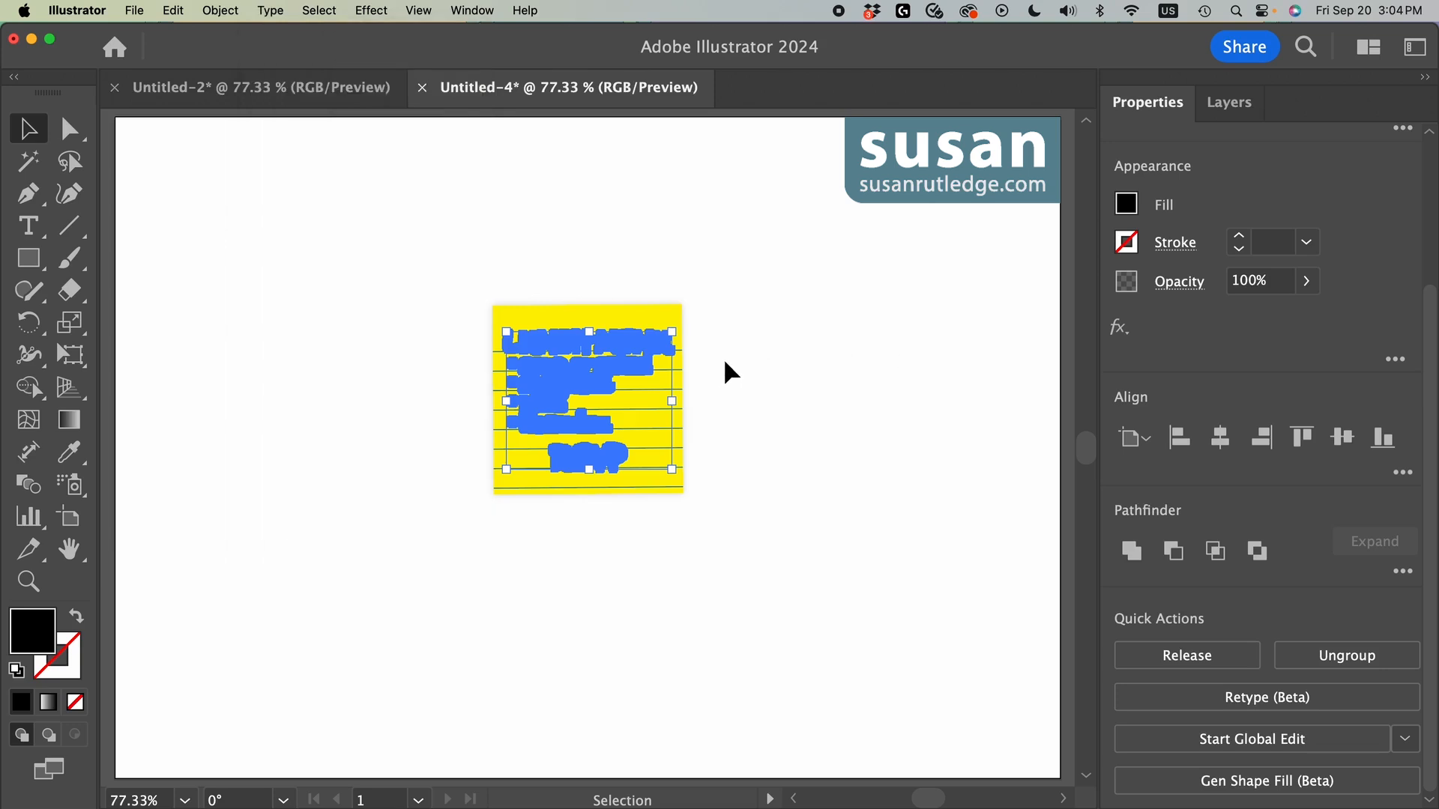
pyautogui.click(722, 358)
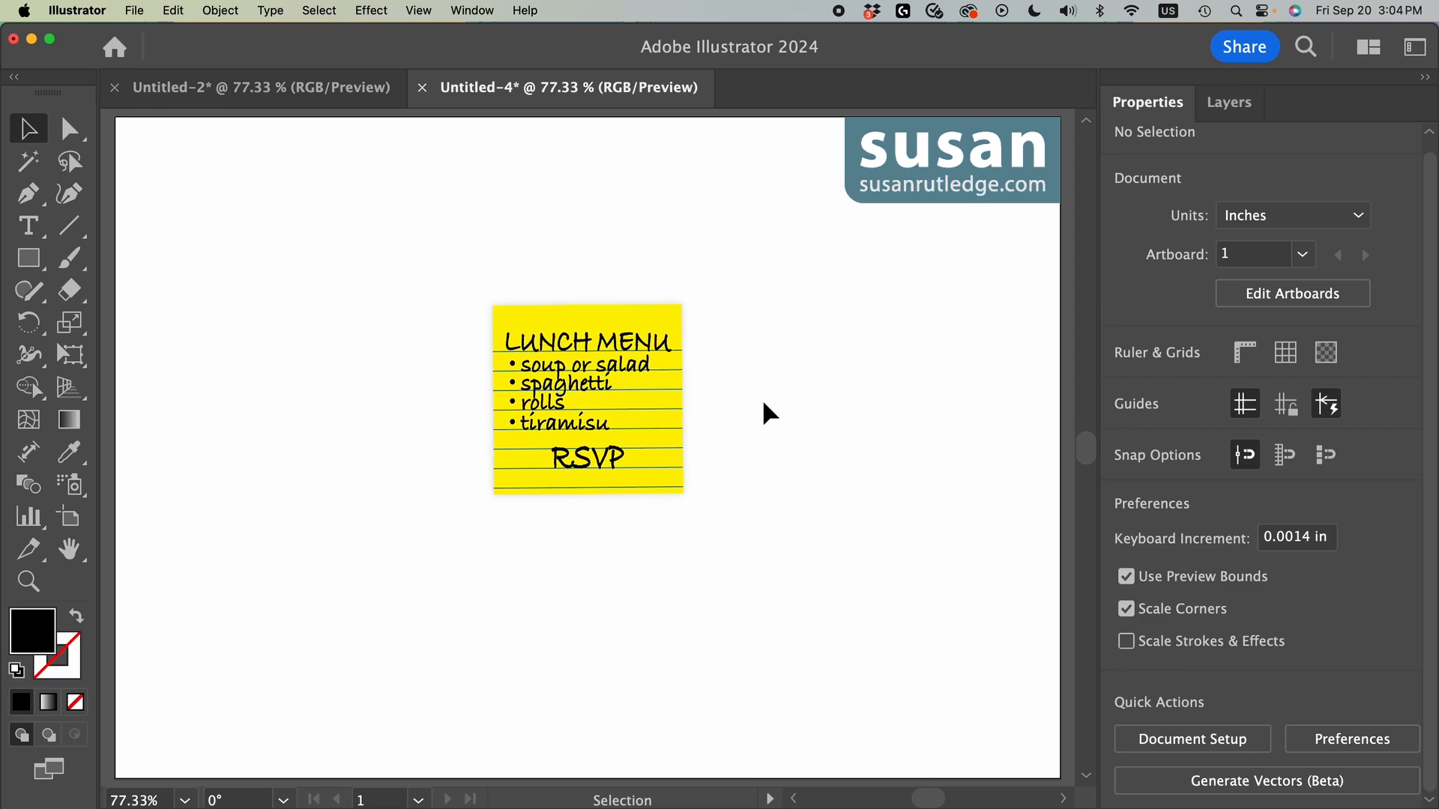
# Step: Group the note's yellow rectangle, lines and outlined text, and move the group to about X 10.28 in, Y 5.95 in
pyautogui.moveTo(551, 274); pyautogui.dragTo(658, 515)
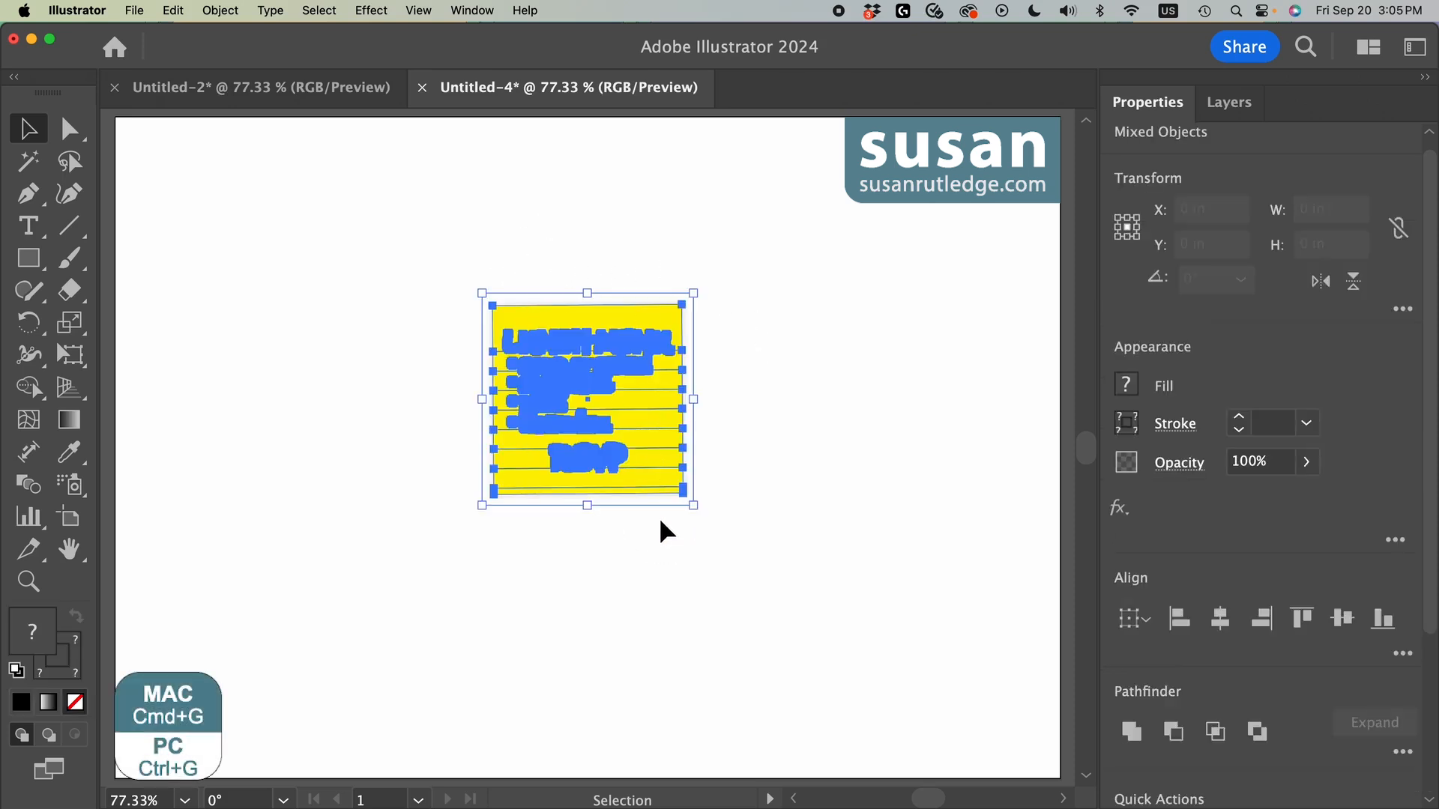
pyautogui.click(219, 10)
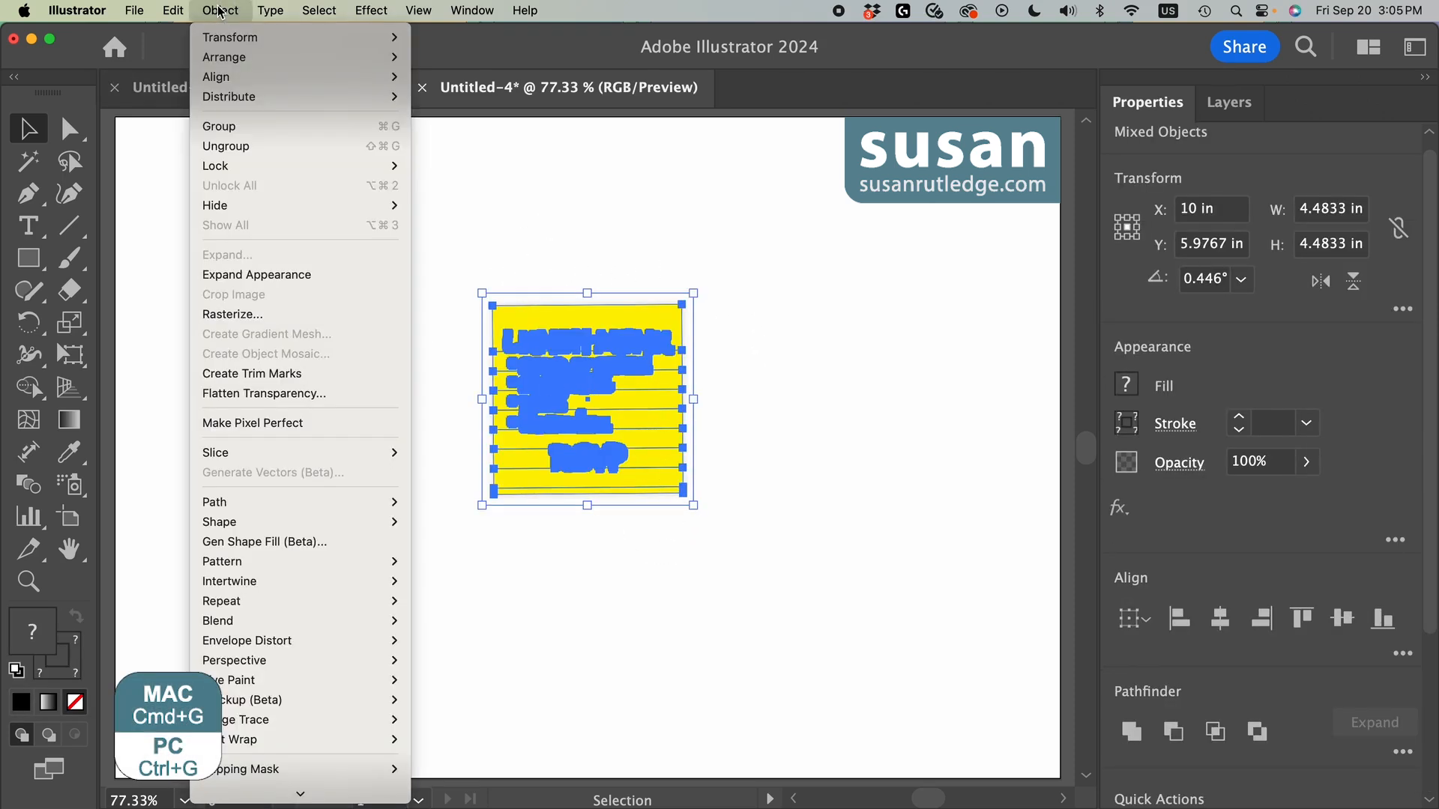
pyautogui.click(229, 133)
pyautogui.click(843, 443)
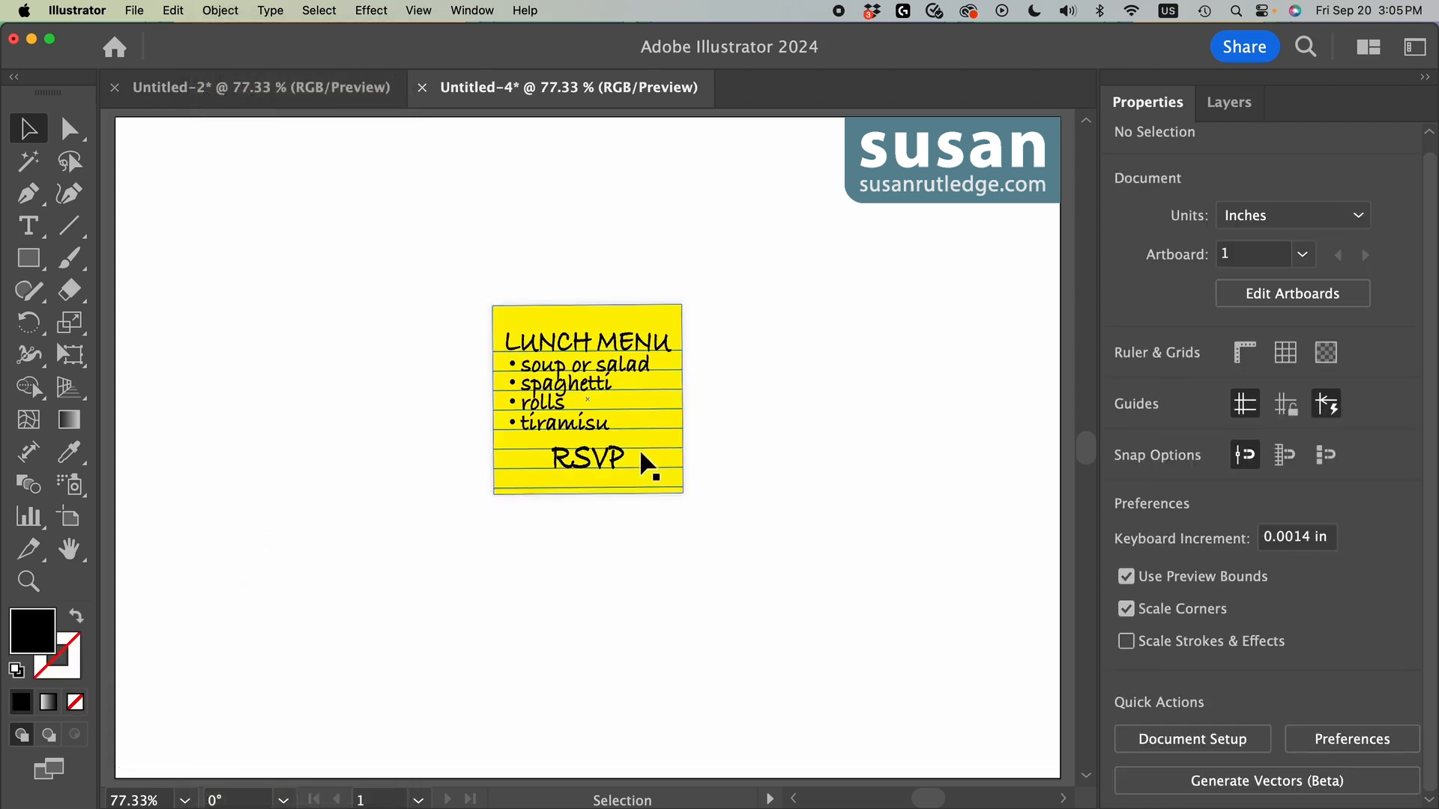
pyautogui.moveTo(640, 448); pyautogui.dragTo(684, 418)
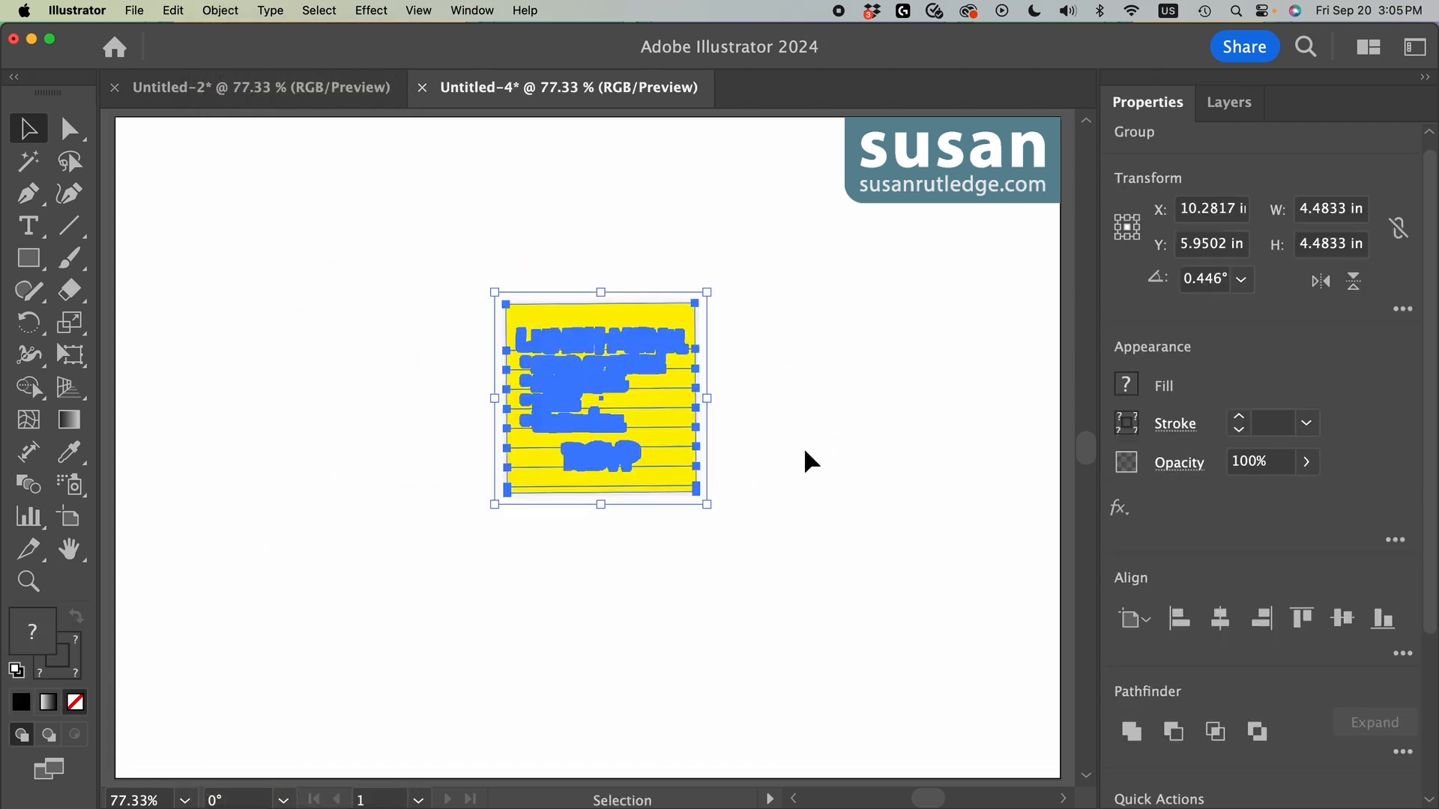
pyautogui.click(805, 450)
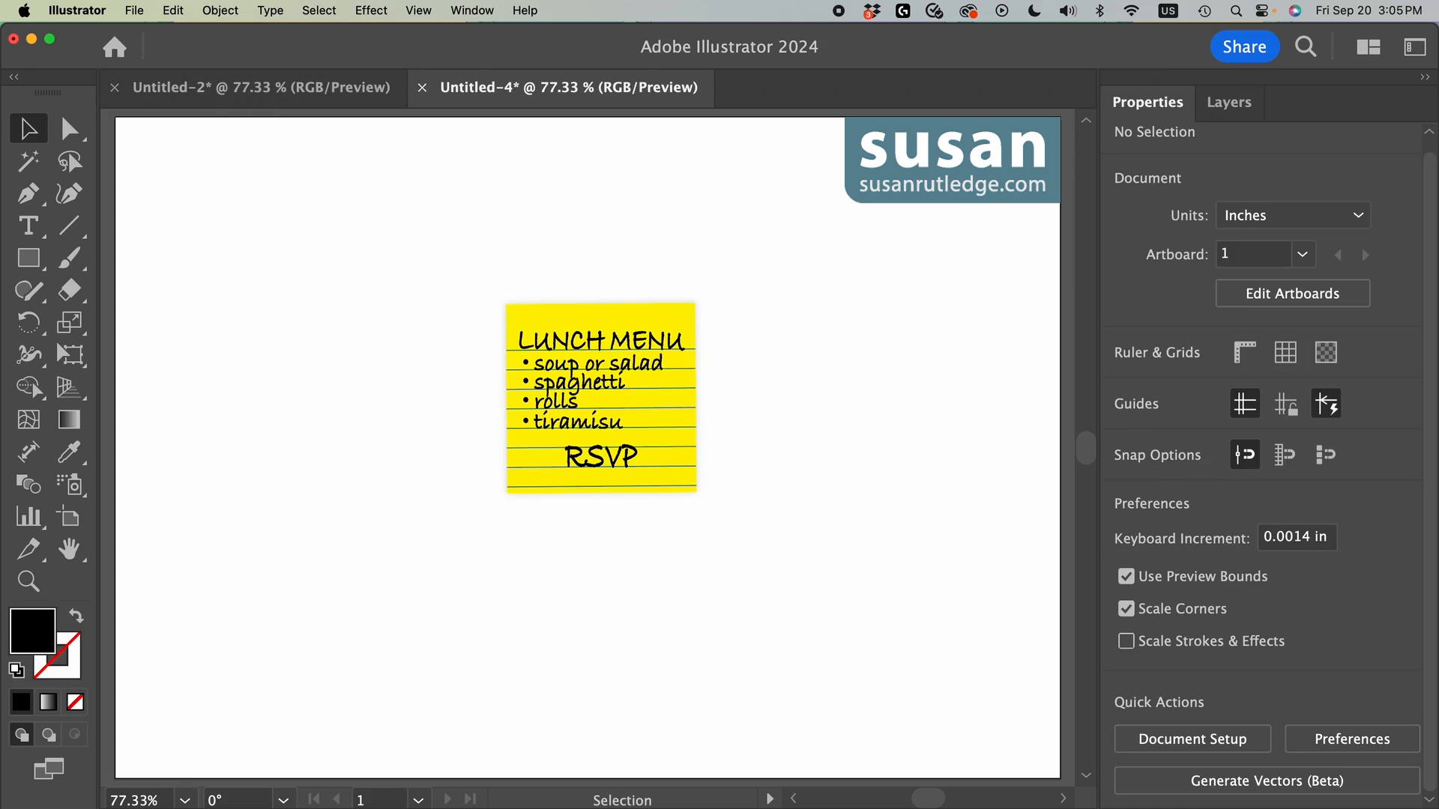
# Step: Create a 4 in by 4 in black rectangle on the empty area to the right of the sticky note
pyautogui.press('m')
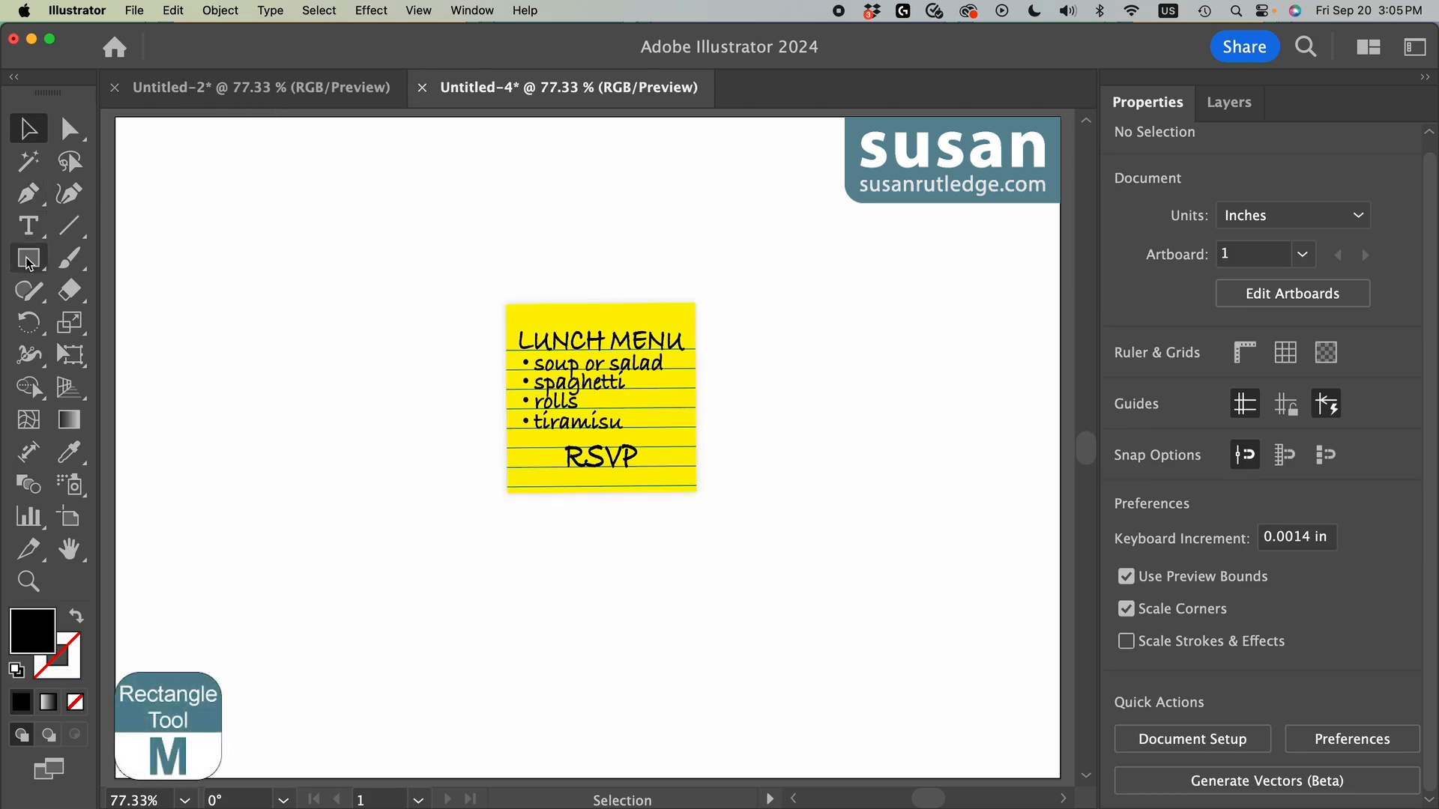
pyautogui.click(822, 248)
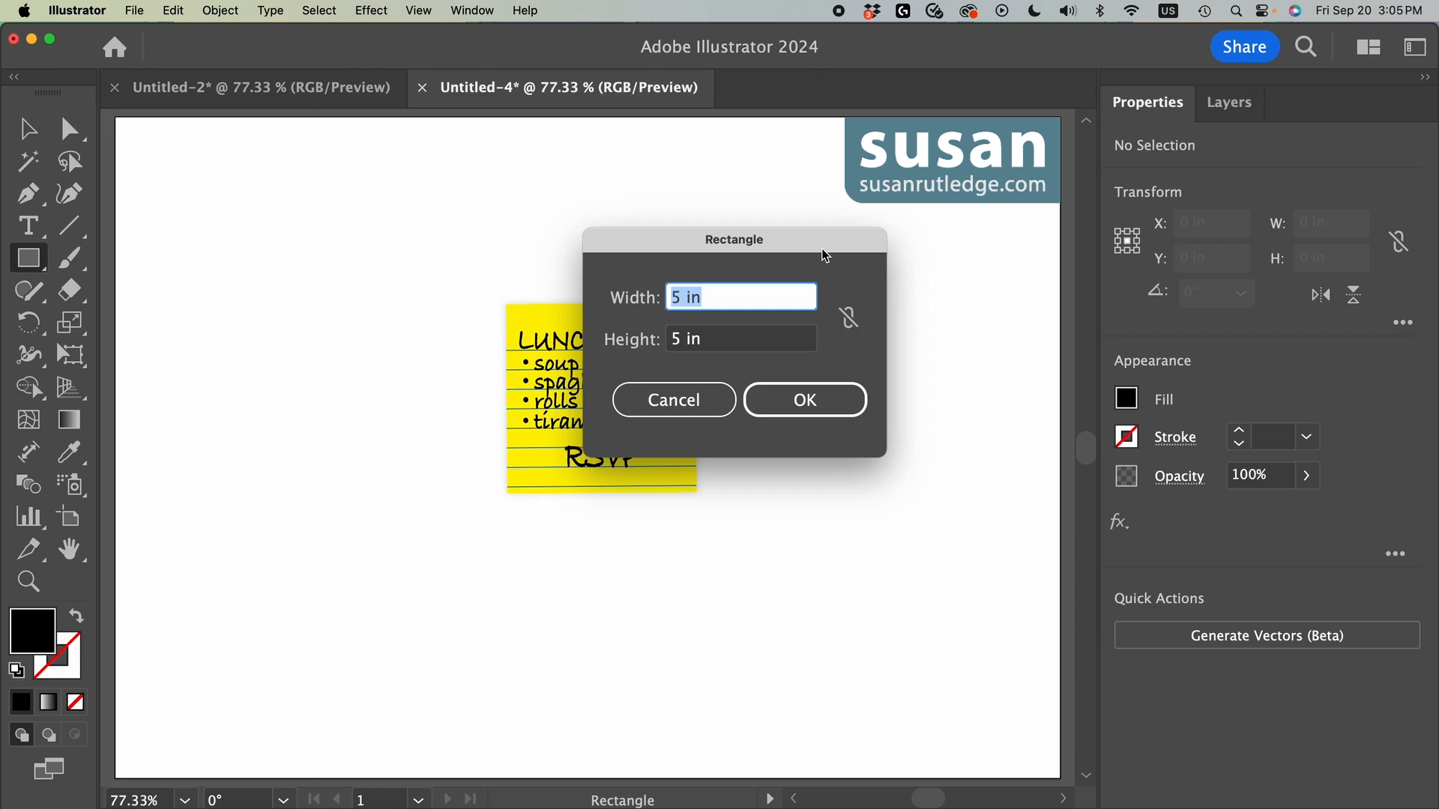
pyautogui.write('4')
pyautogui.press('Tab')
pyautogui.write('4')
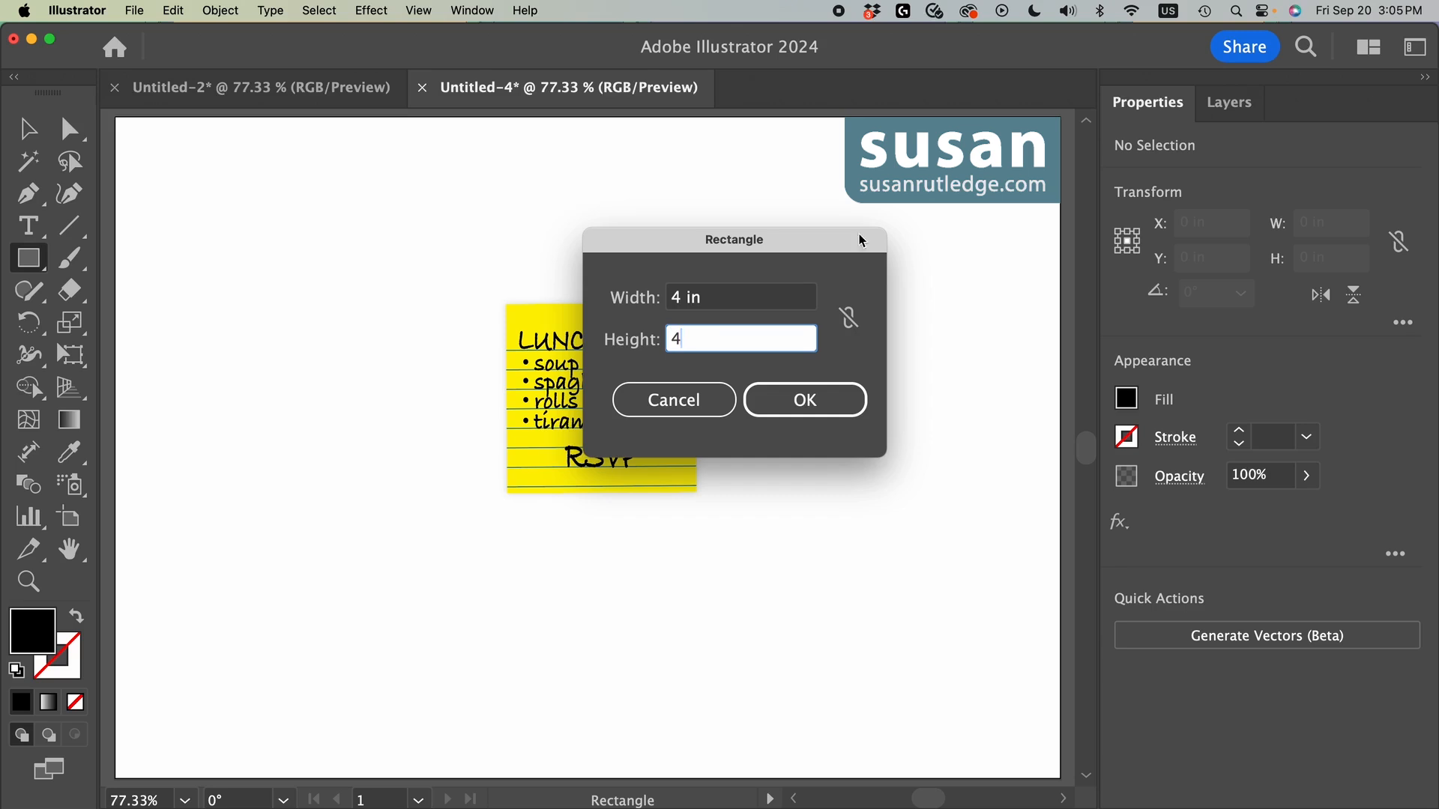
pyautogui.click(807, 407)
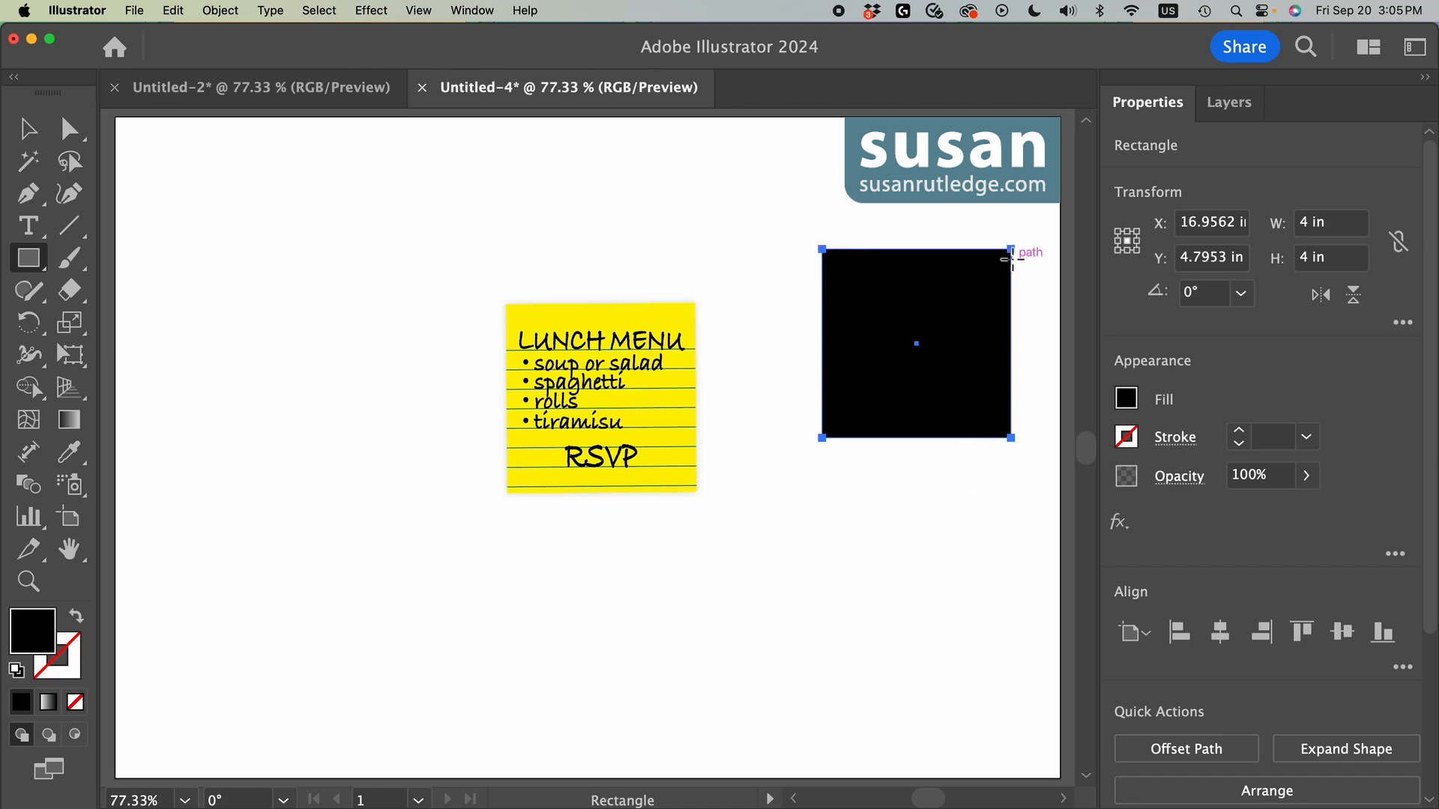
# Step: Move the black square's top-left anchor point 0.25 in horizontally and 0 in vertically
pyautogui.press('a')
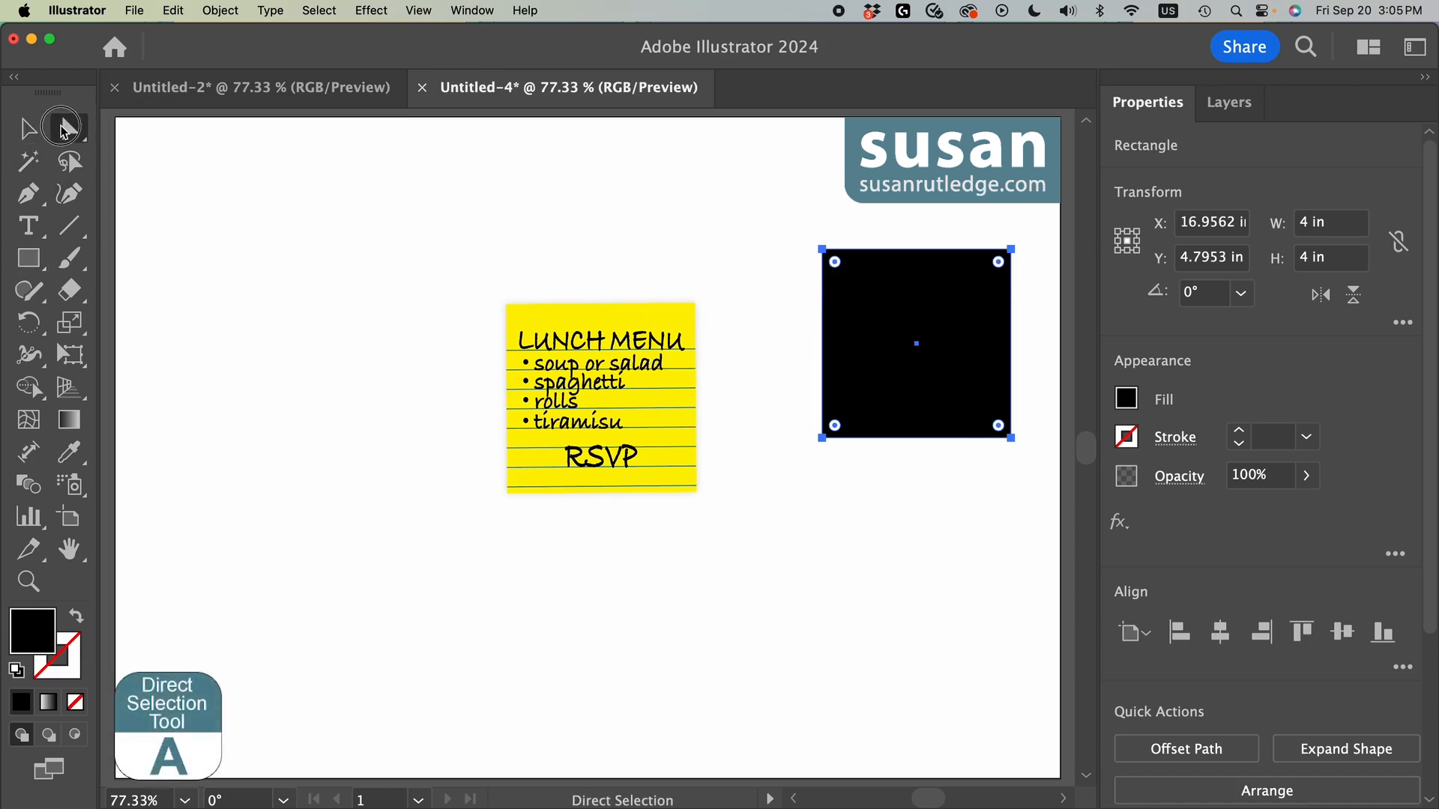
pyautogui.click(823, 248)
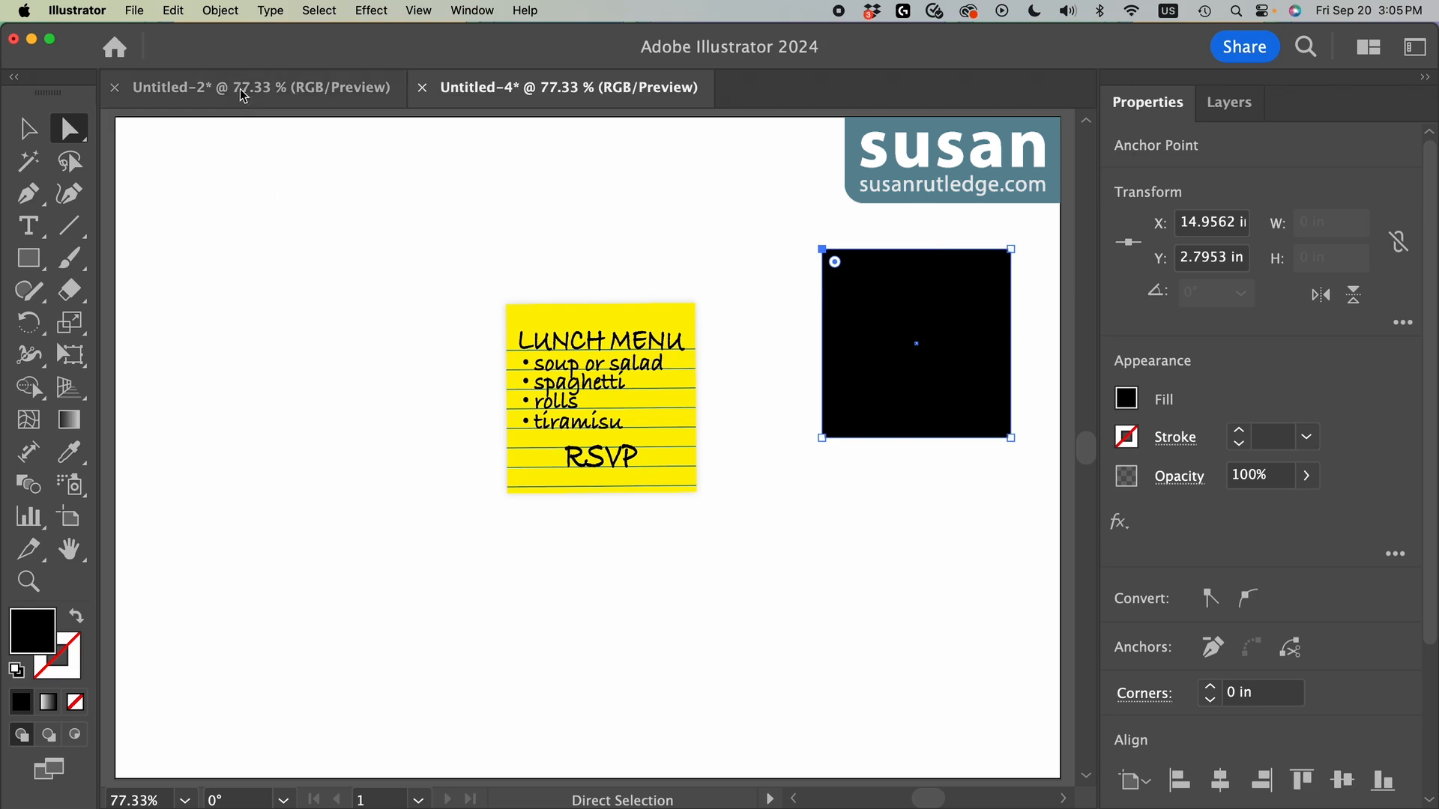
pyautogui.click(220, 10)
pyautogui.moveTo(228, 37)
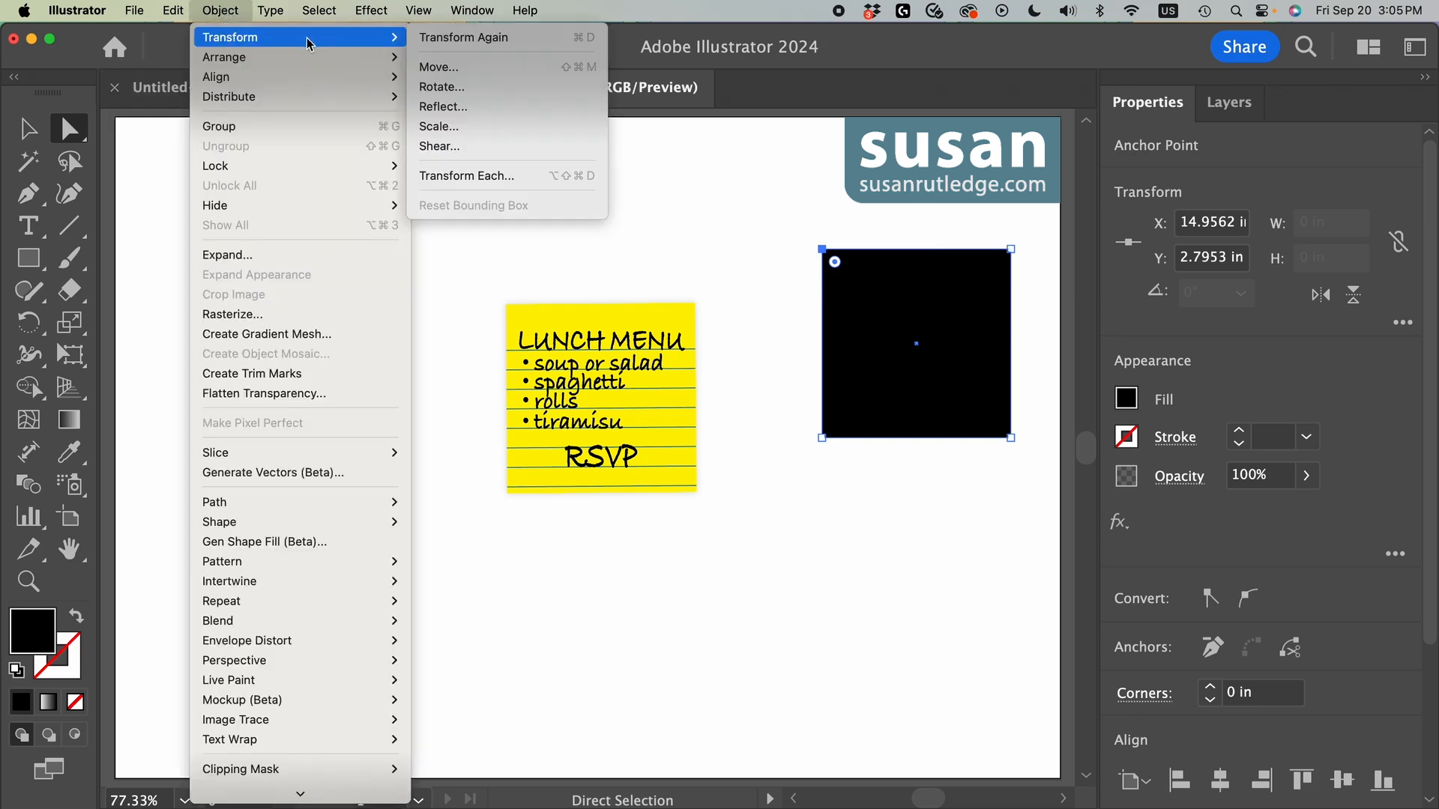
pyautogui.click(438, 69)
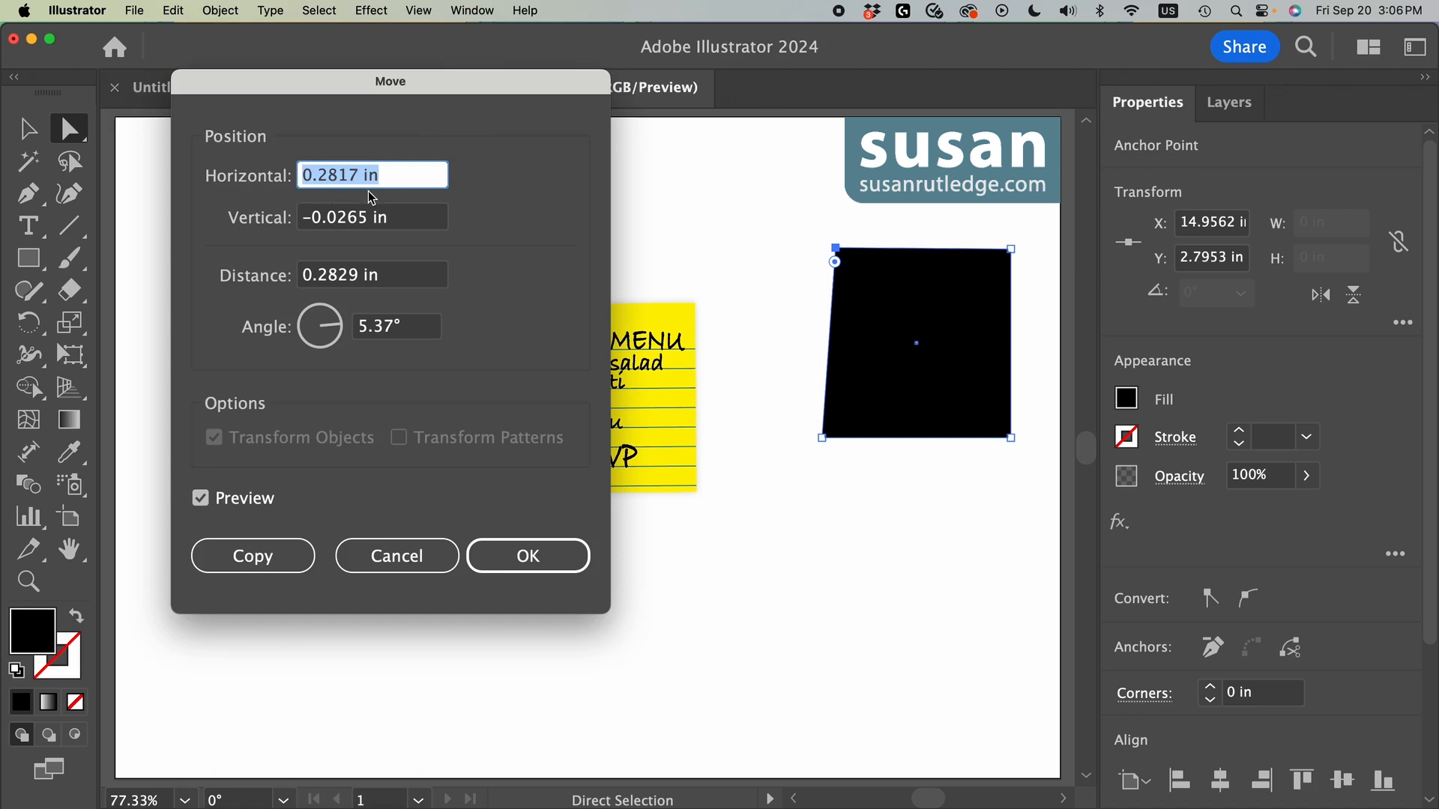
pyautogui.moveTo(383, 177); pyautogui.dragTo(285, 177)
pyautogui.write('.25')
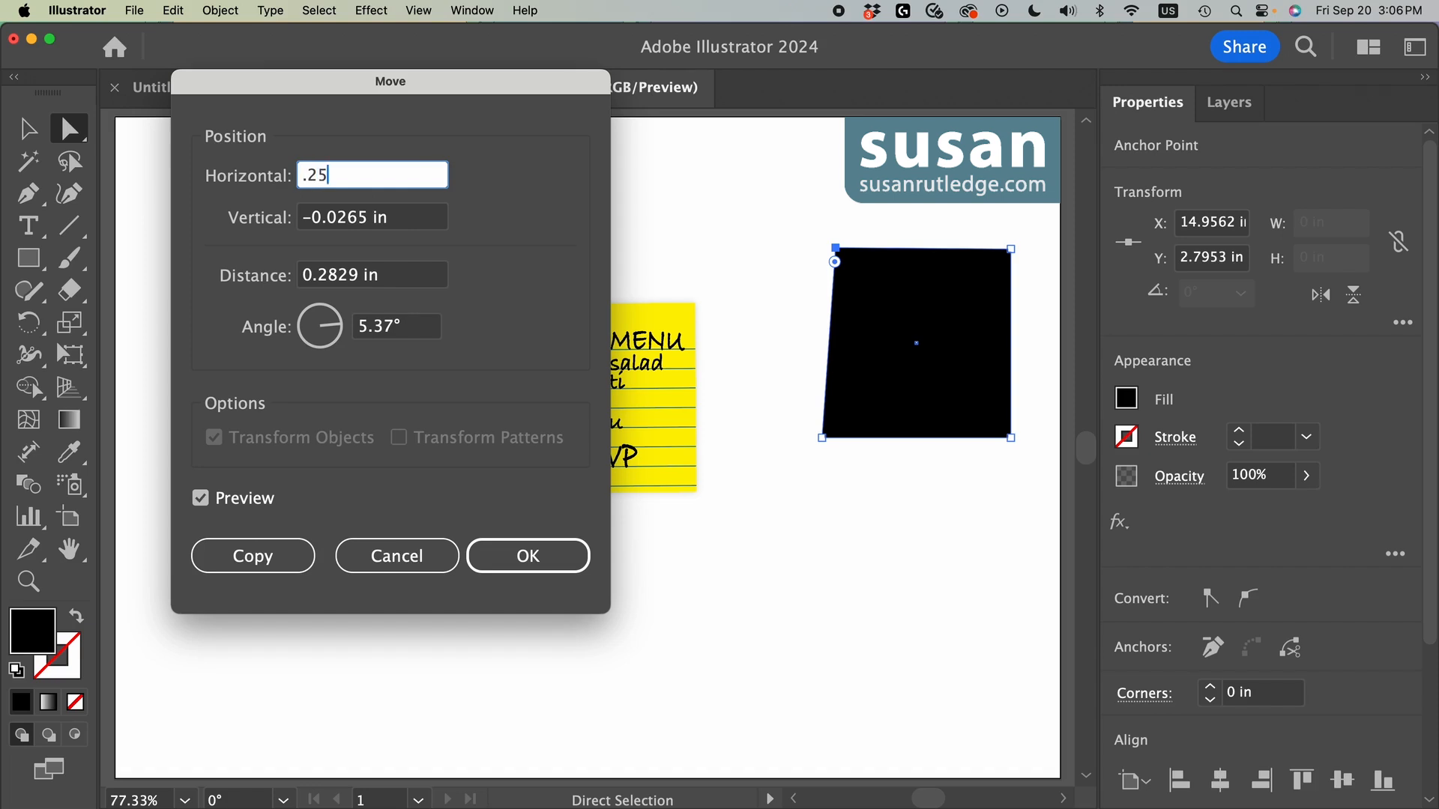
pyautogui.press('Tab')
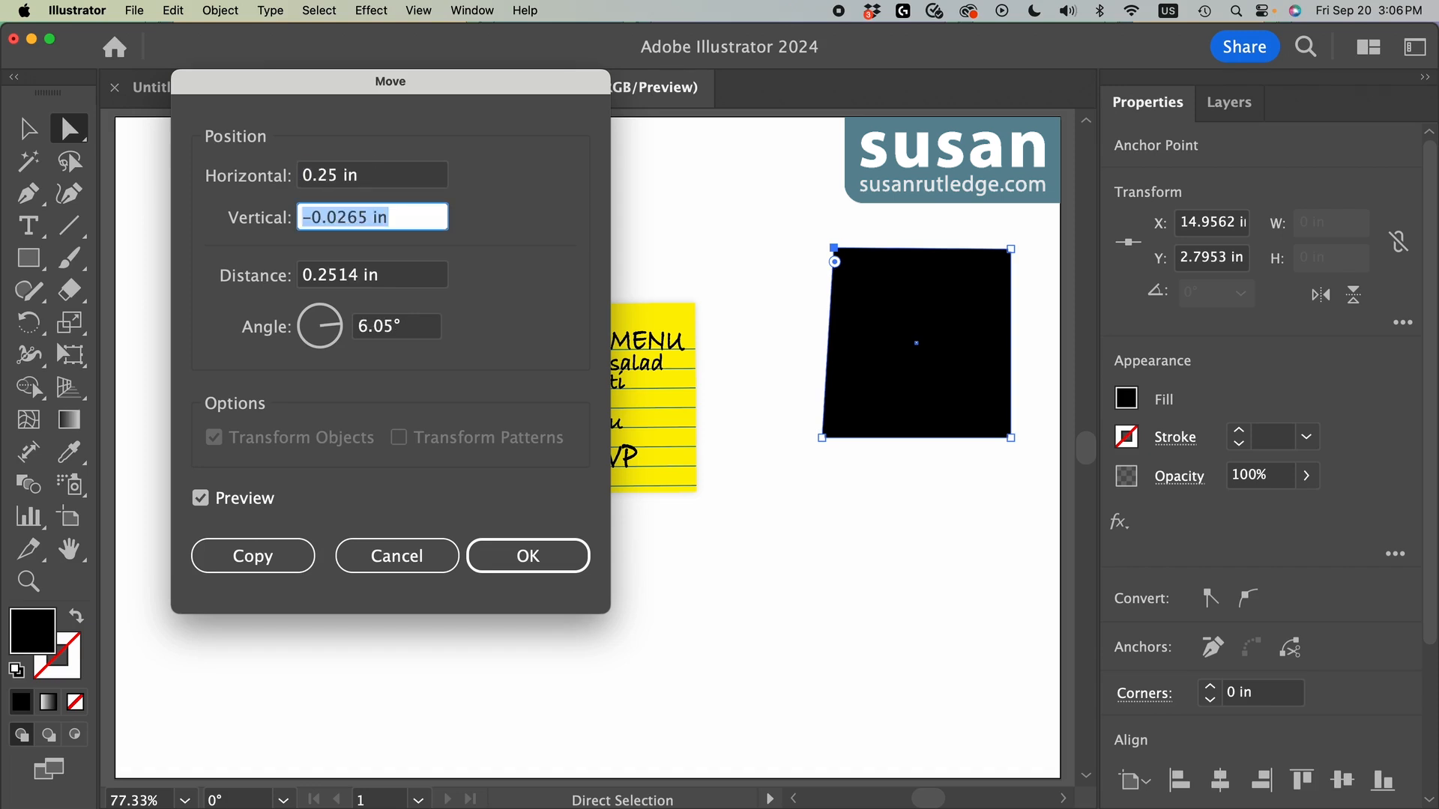
pyautogui.write('0')
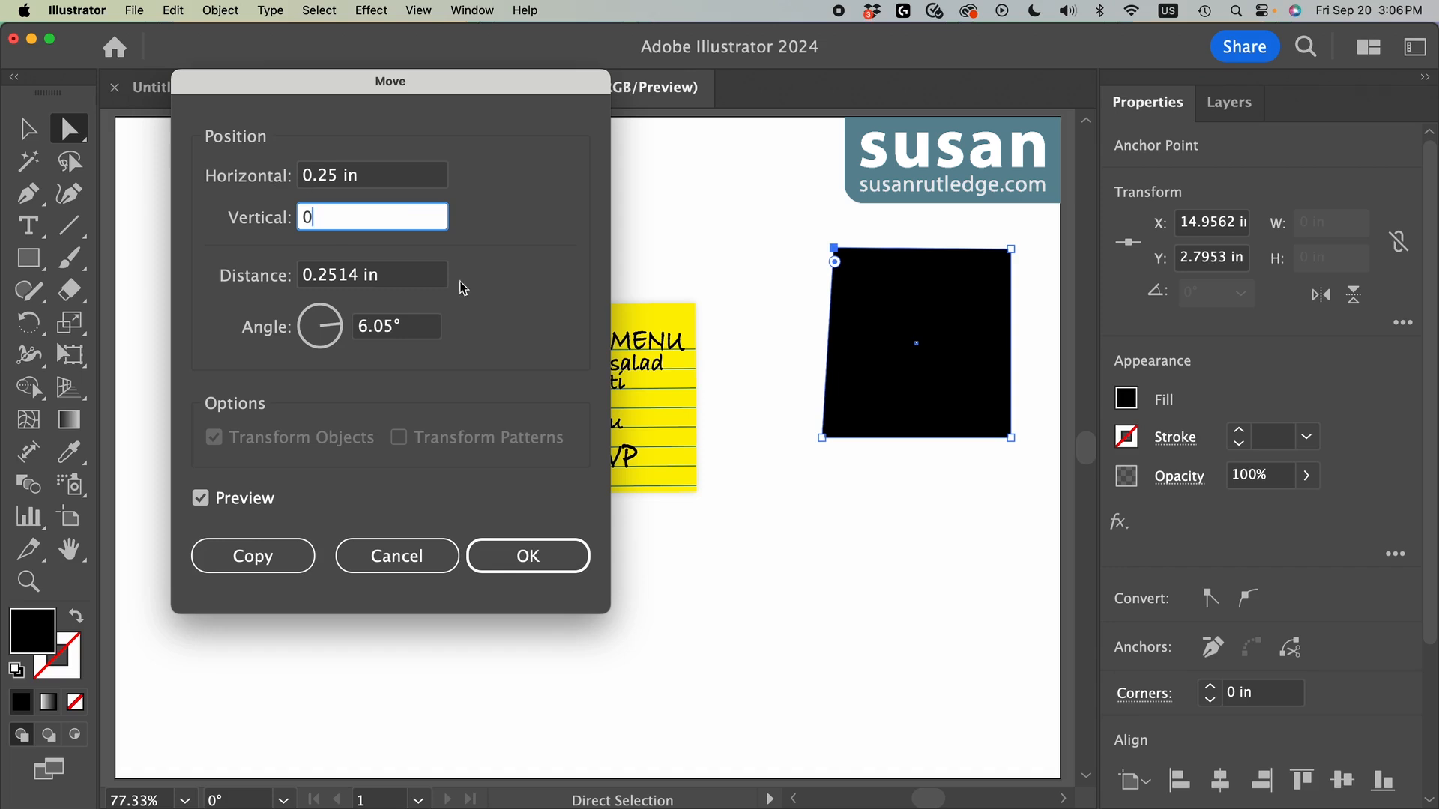
pyautogui.click(528, 569)
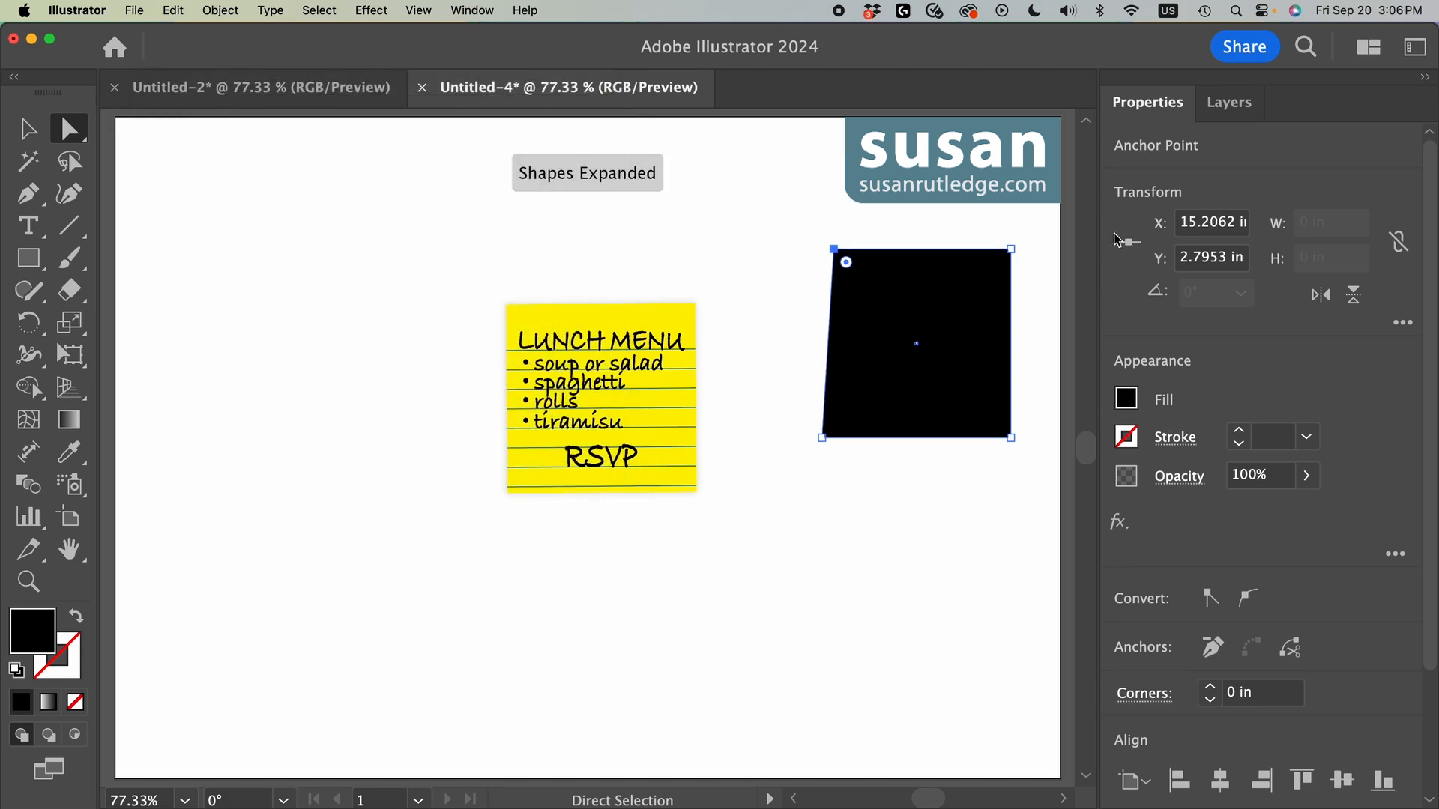
# Step: Move the black shape's top-right anchor point -0.25 in horizontally to complete a symmetrical trapezoid
pyautogui.click(1011, 250)
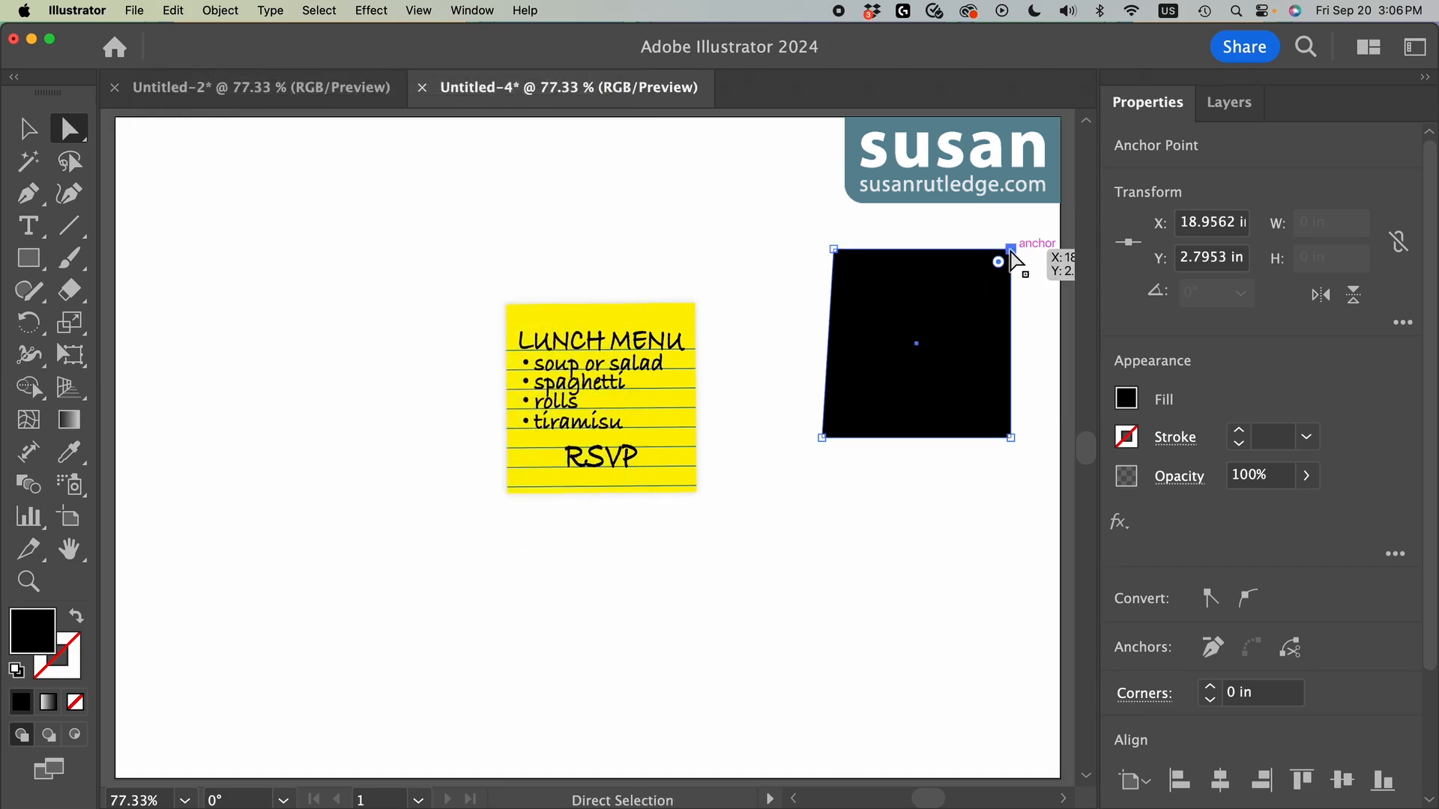
pyautogui.click(221, 10)
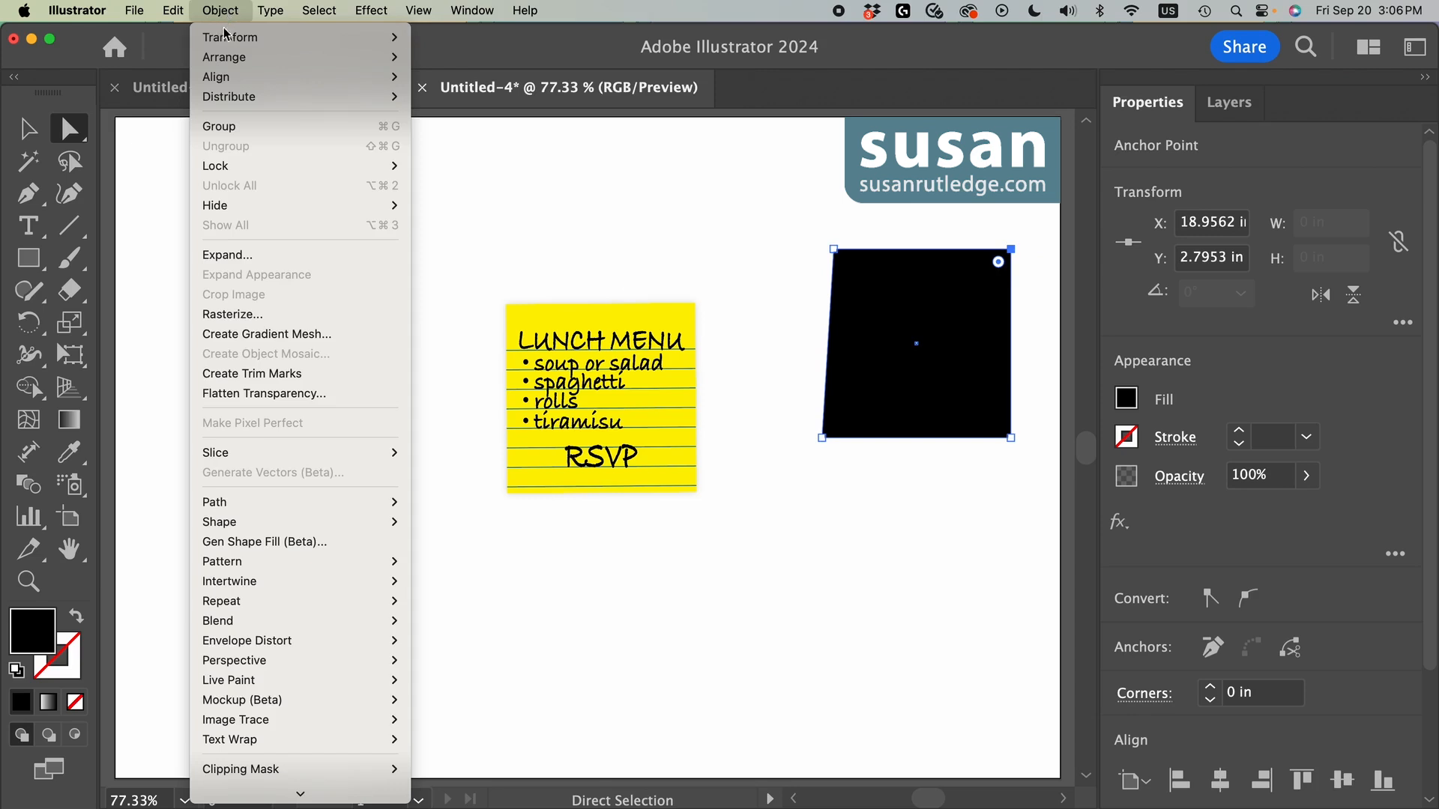
pyautogui.moveTo(346, 45)
pyautogui.click(442, 66)
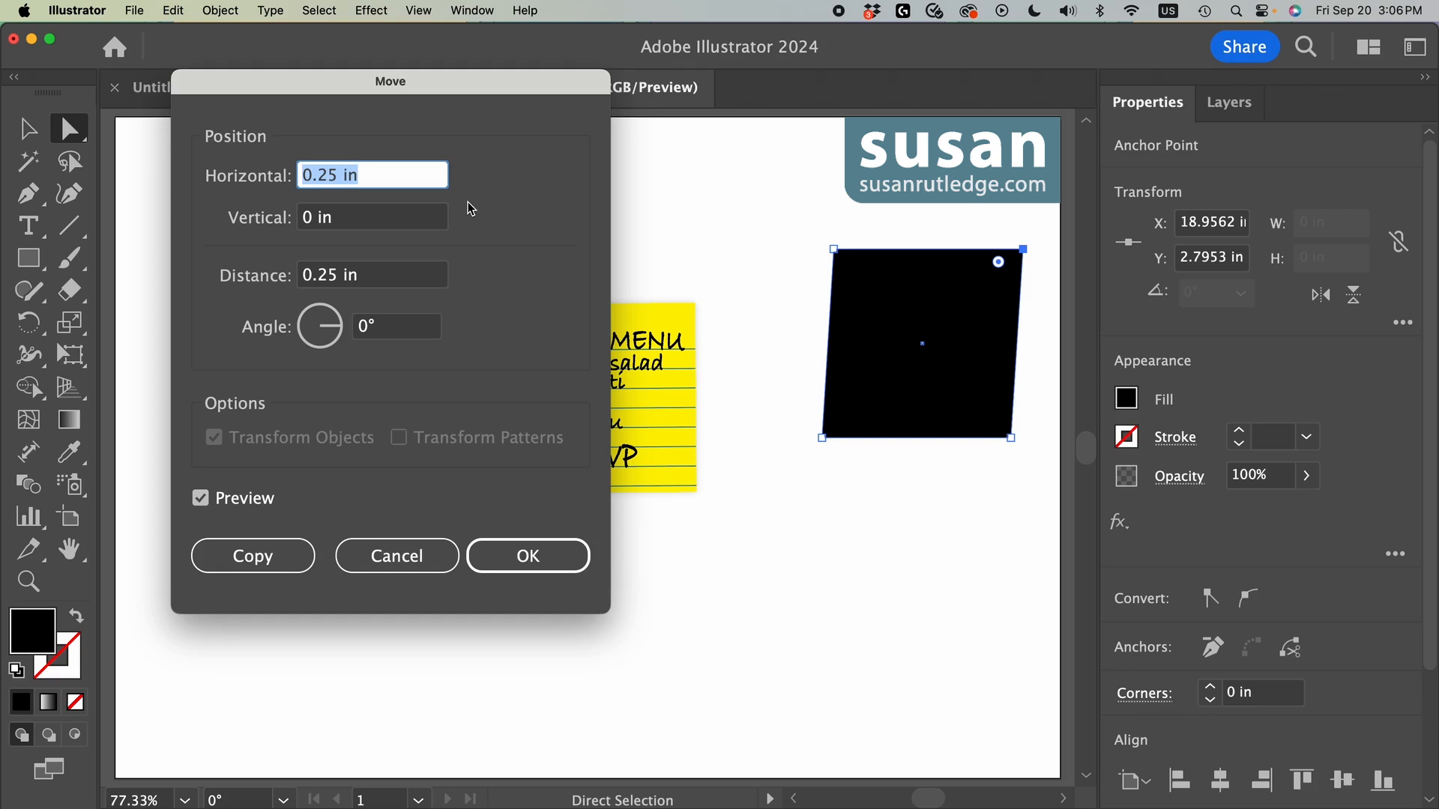
pyautogui.click(300, 177)
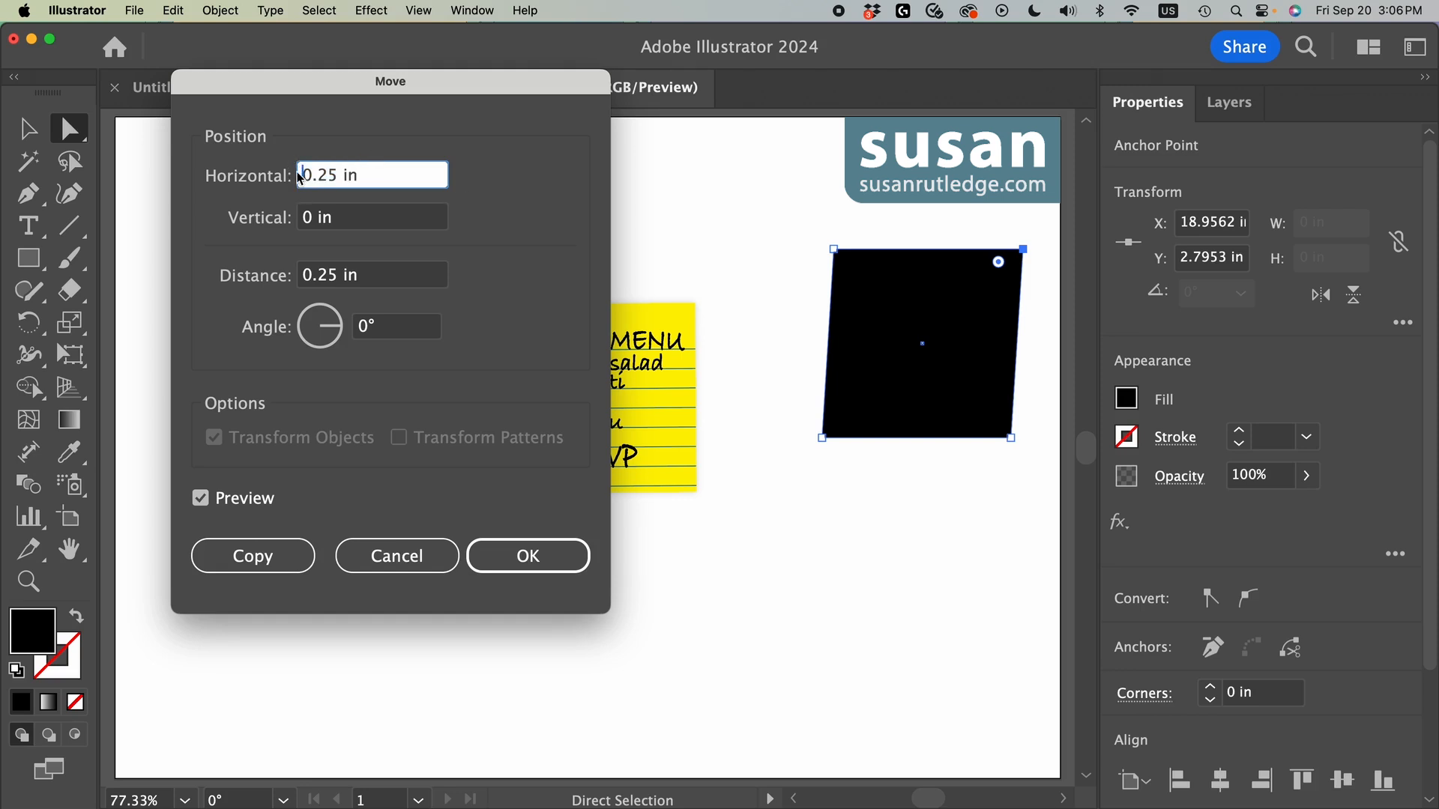
pyautogui.write('-')
pyautogui.click(533, 556)
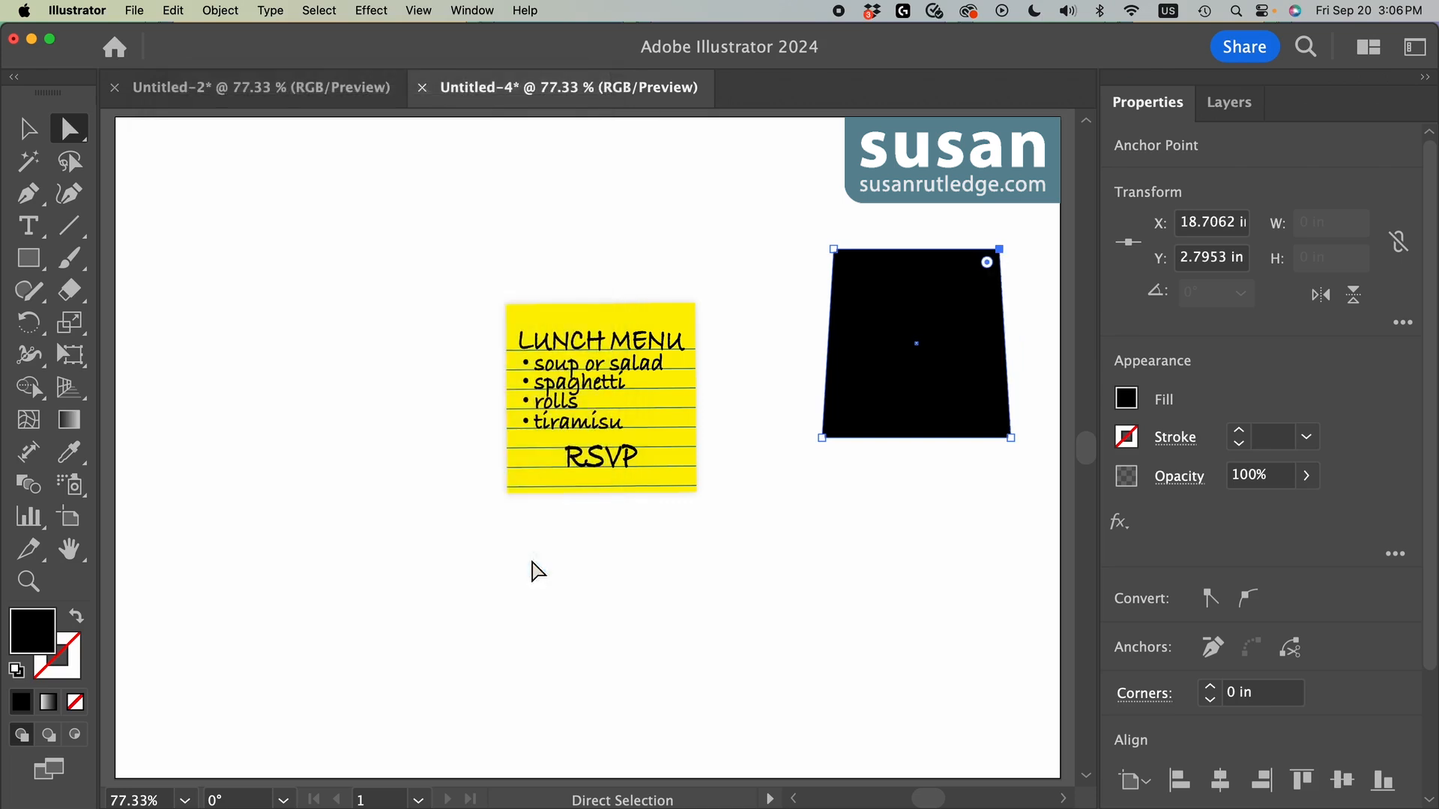
# Step: Align the sticky note group and the black trapezoid on their horizontal and vertical centres, and deselect them
pyautogui.click(30, 131)
pyautogui.moveTo(488, 177); pyautogui.dragTo(958, 550)
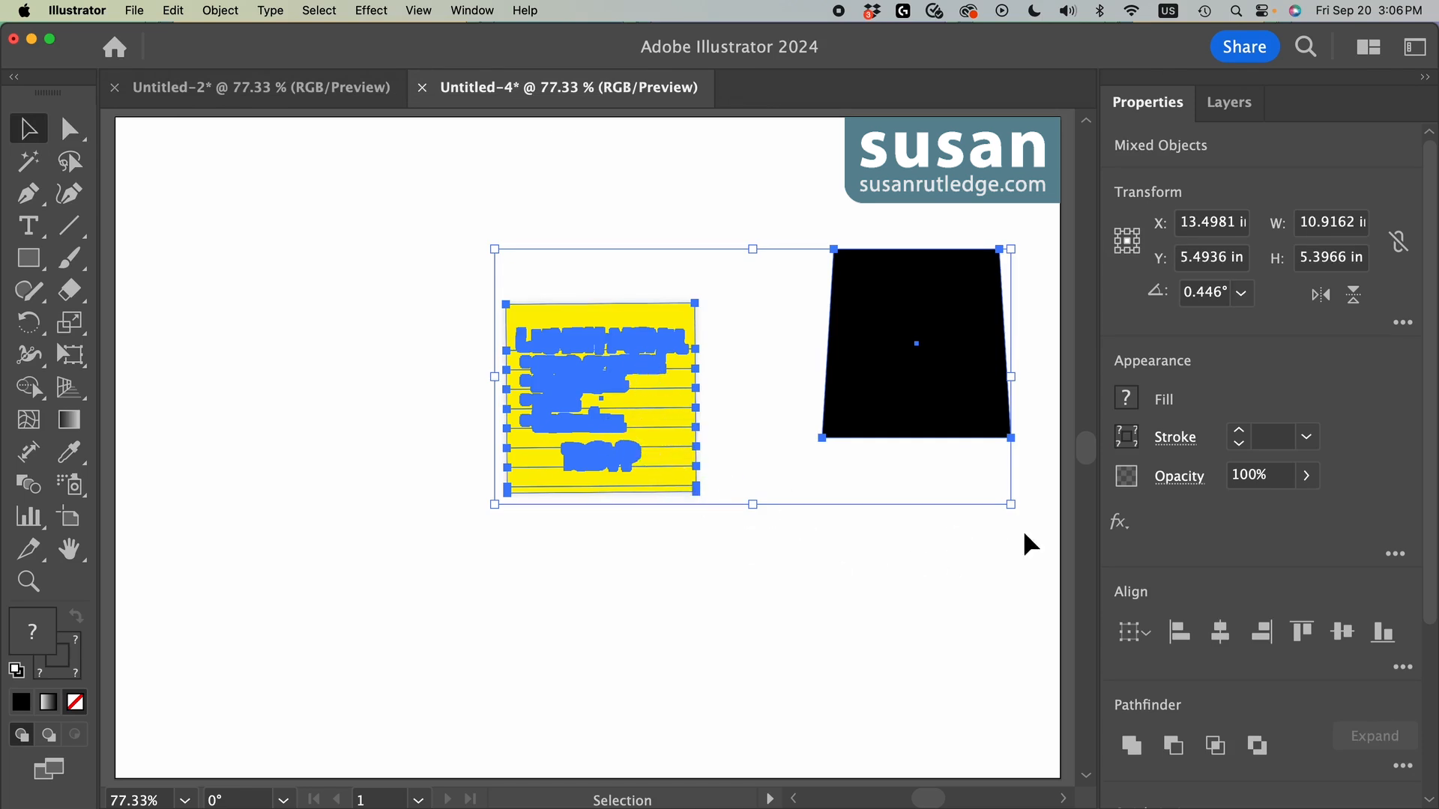
pyautogui.click(1222, 634)
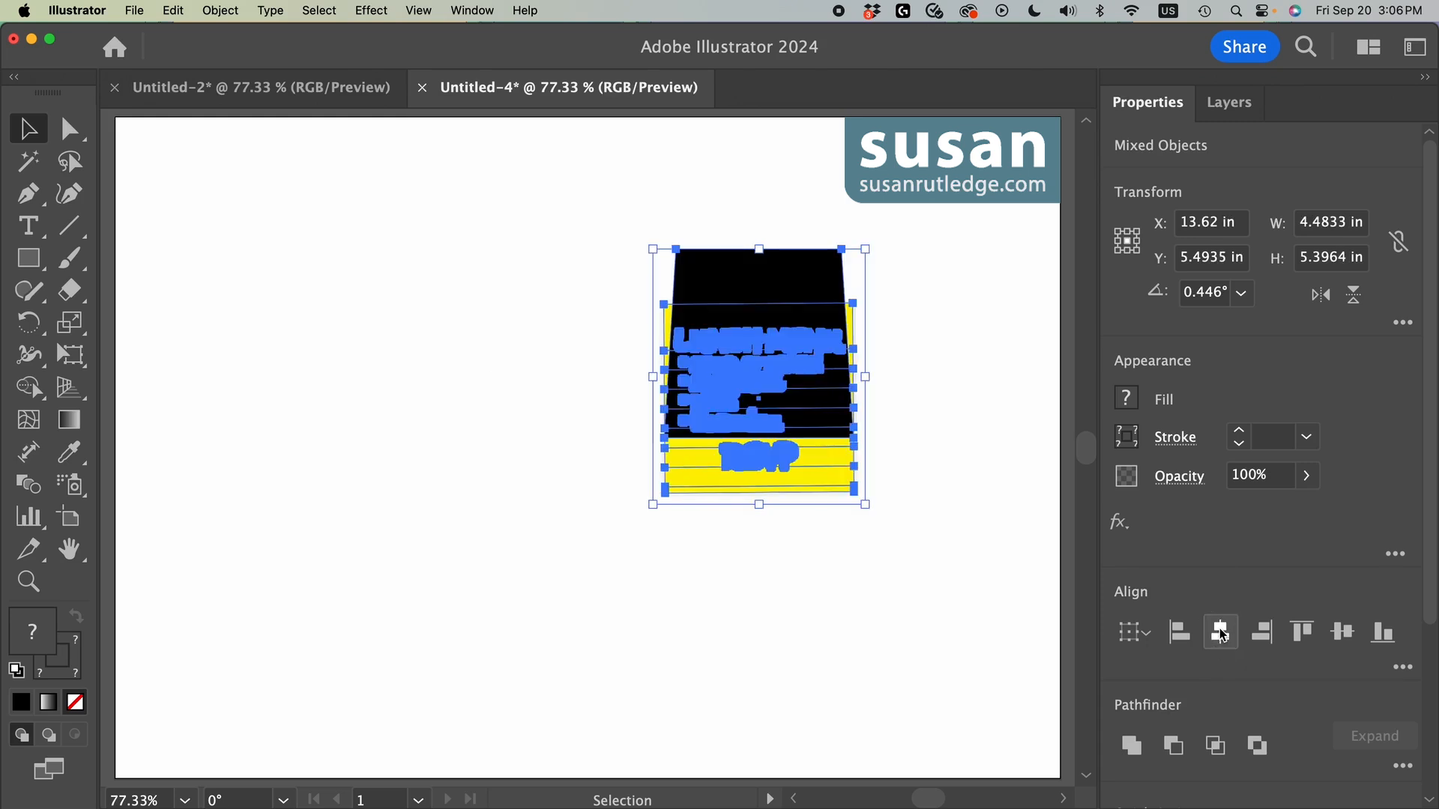
pyautogui.click(1342, 632)
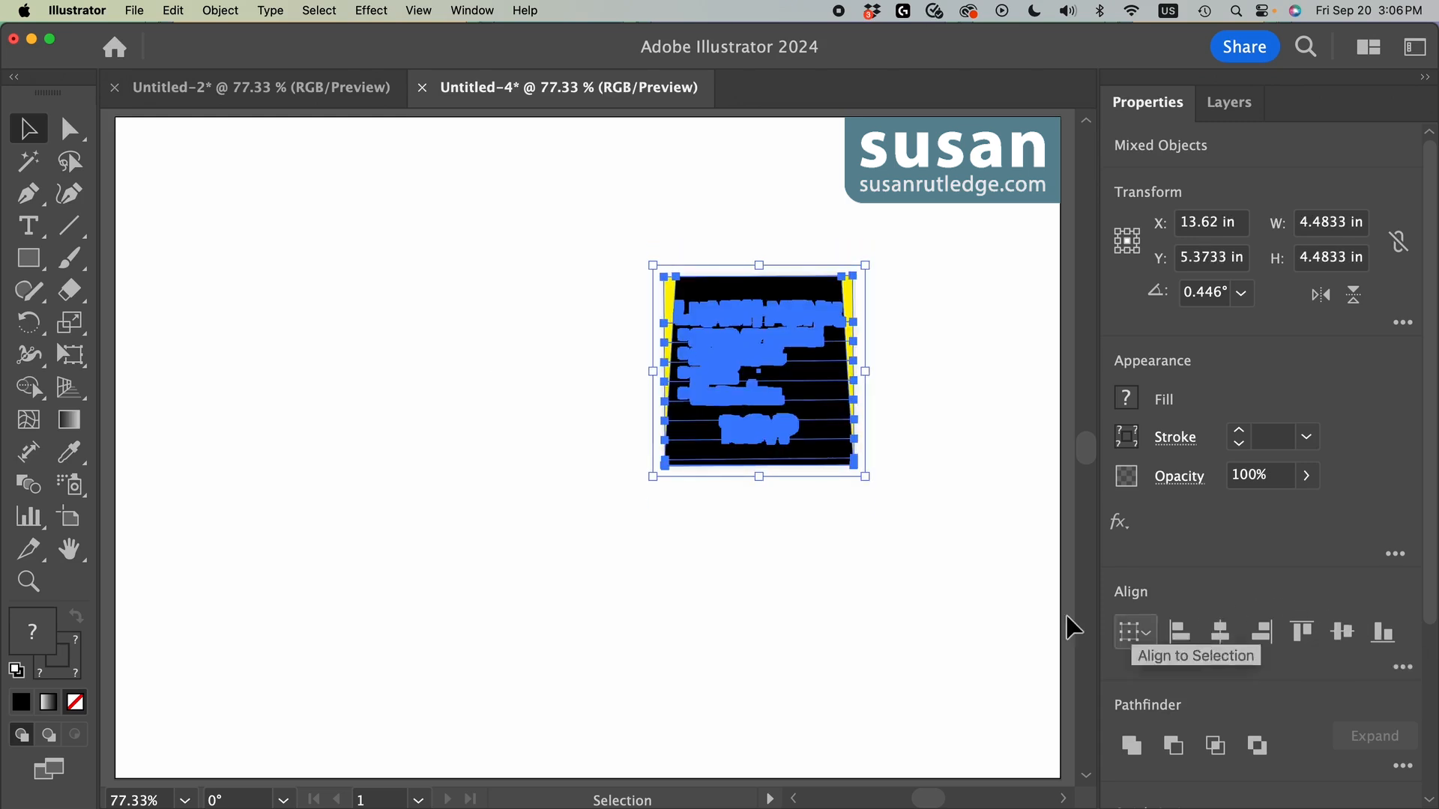
pyautogui.click(964, 508)
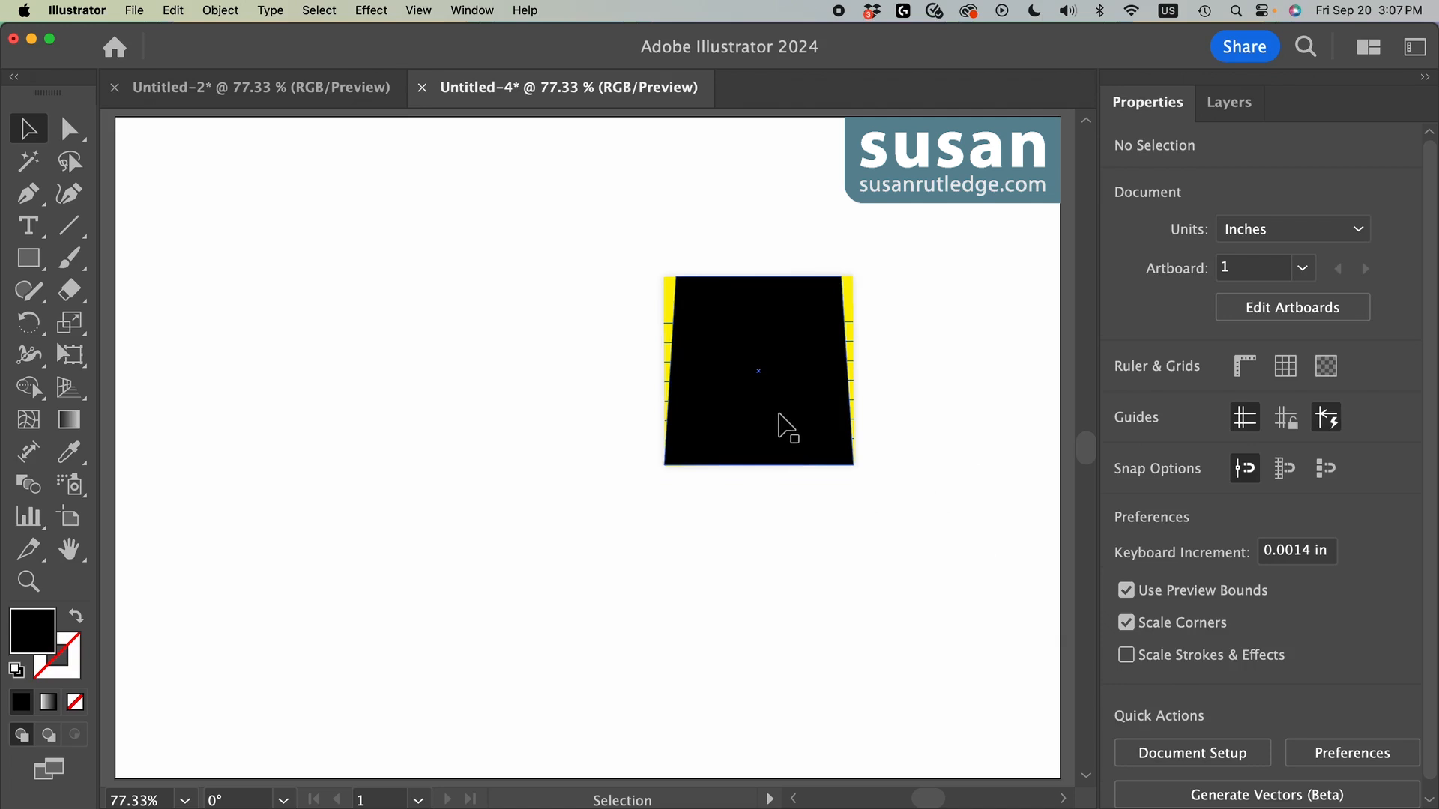
# Step: Move the black trapezoid 0 in horizontally and 0.35 in vertically, down from its centred position on the note
pyautogui.click(1236, 110)
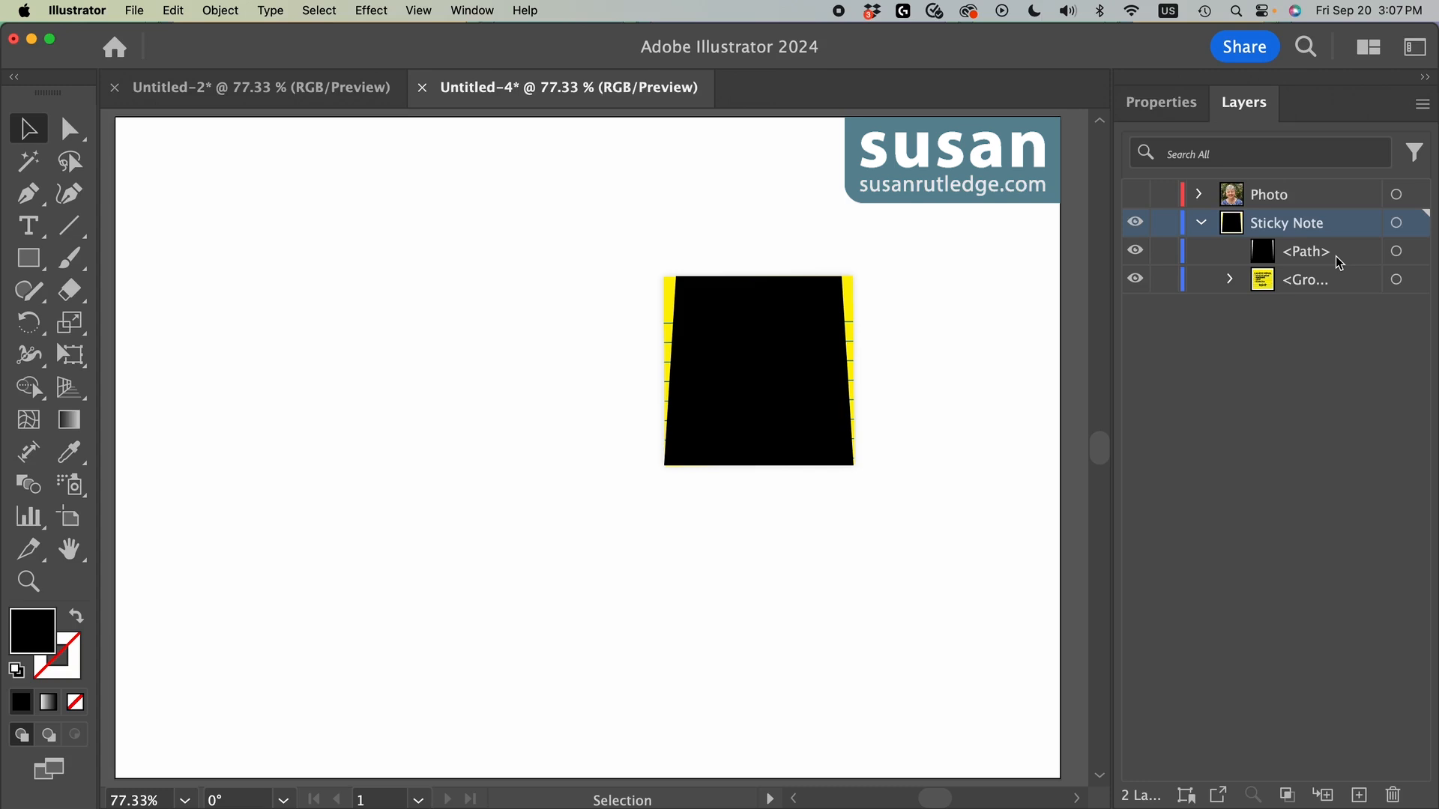
pyautogui.click(759, 304)
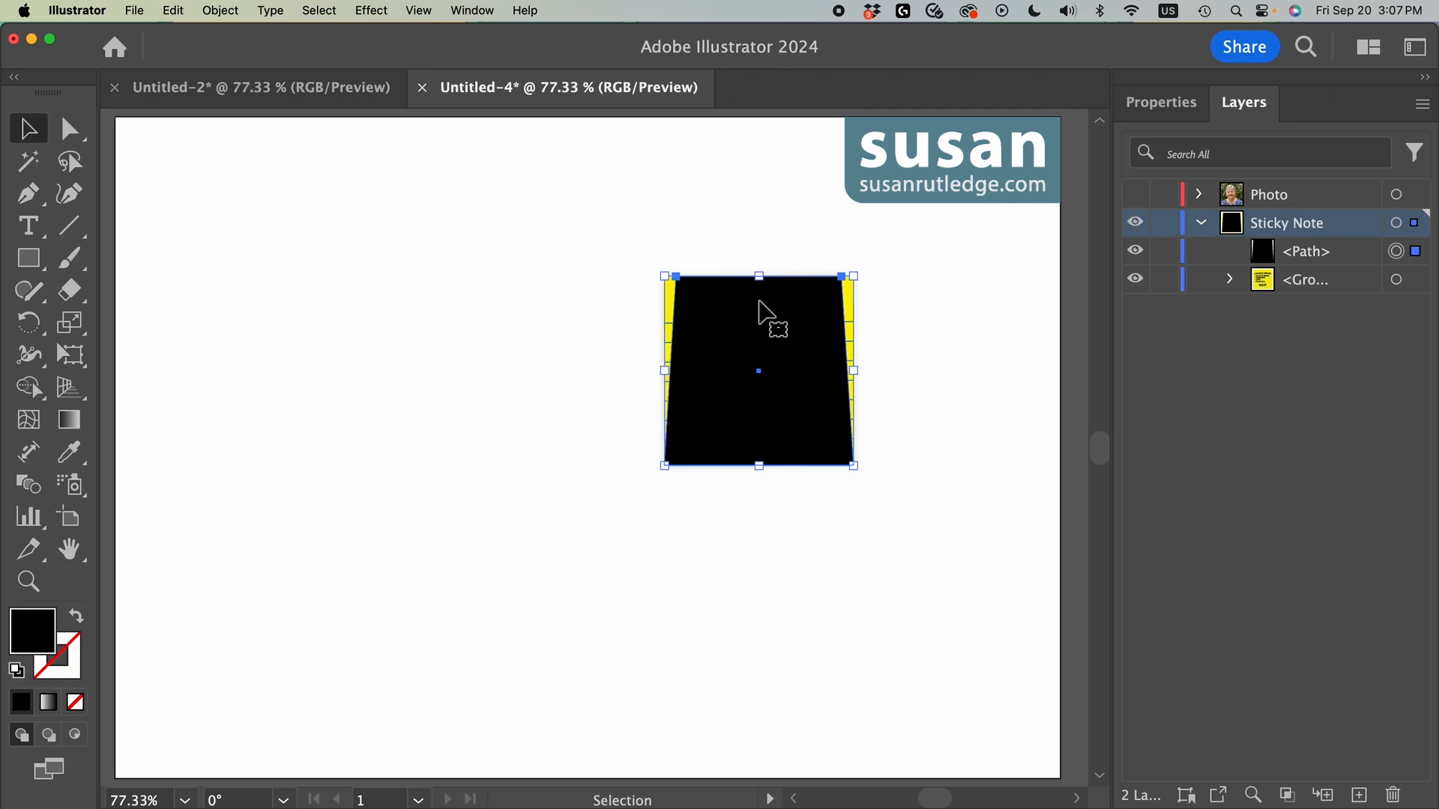
pyautogui.click(219, 10)
pyautogui.moveTo(222, 37)
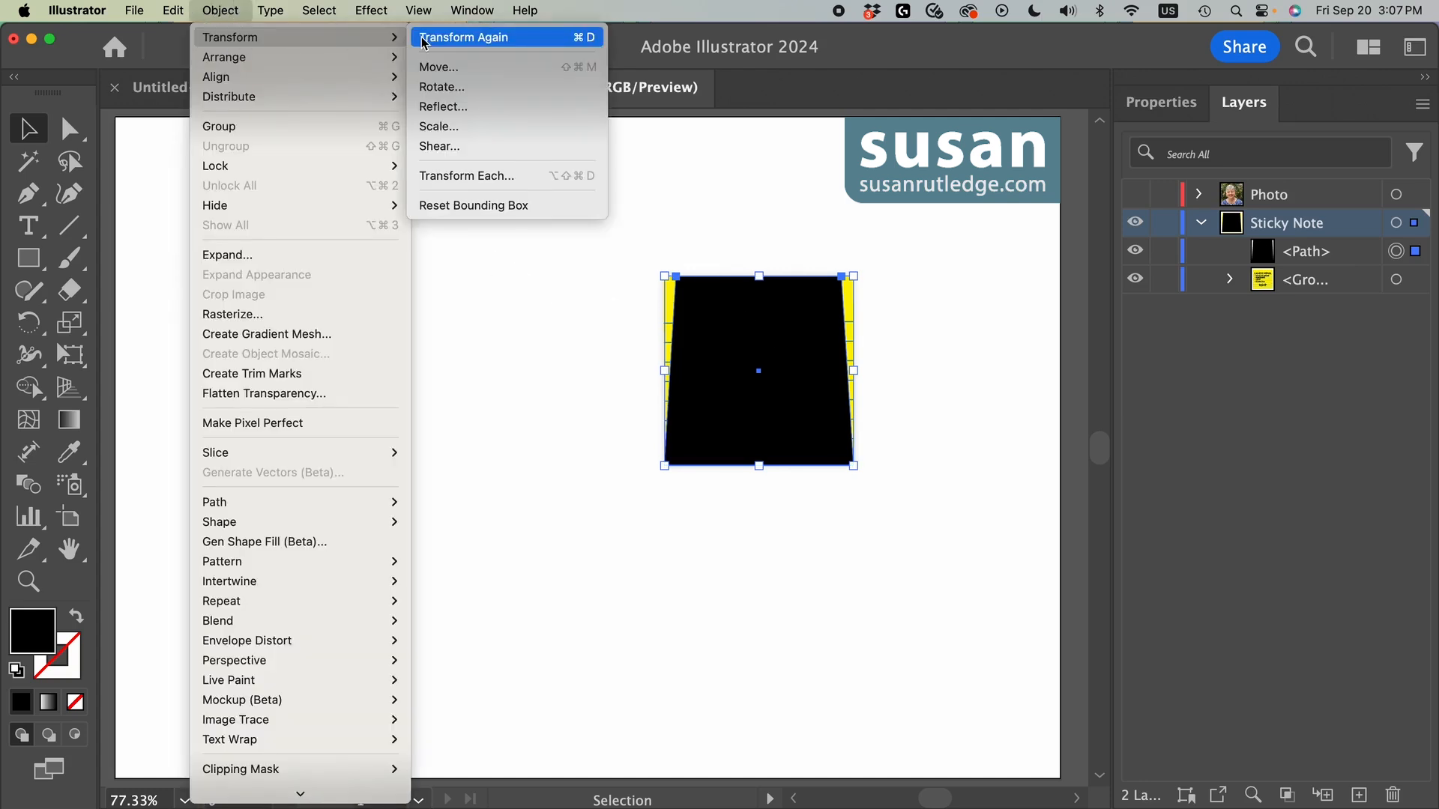
pyautogui.click(435, 67)
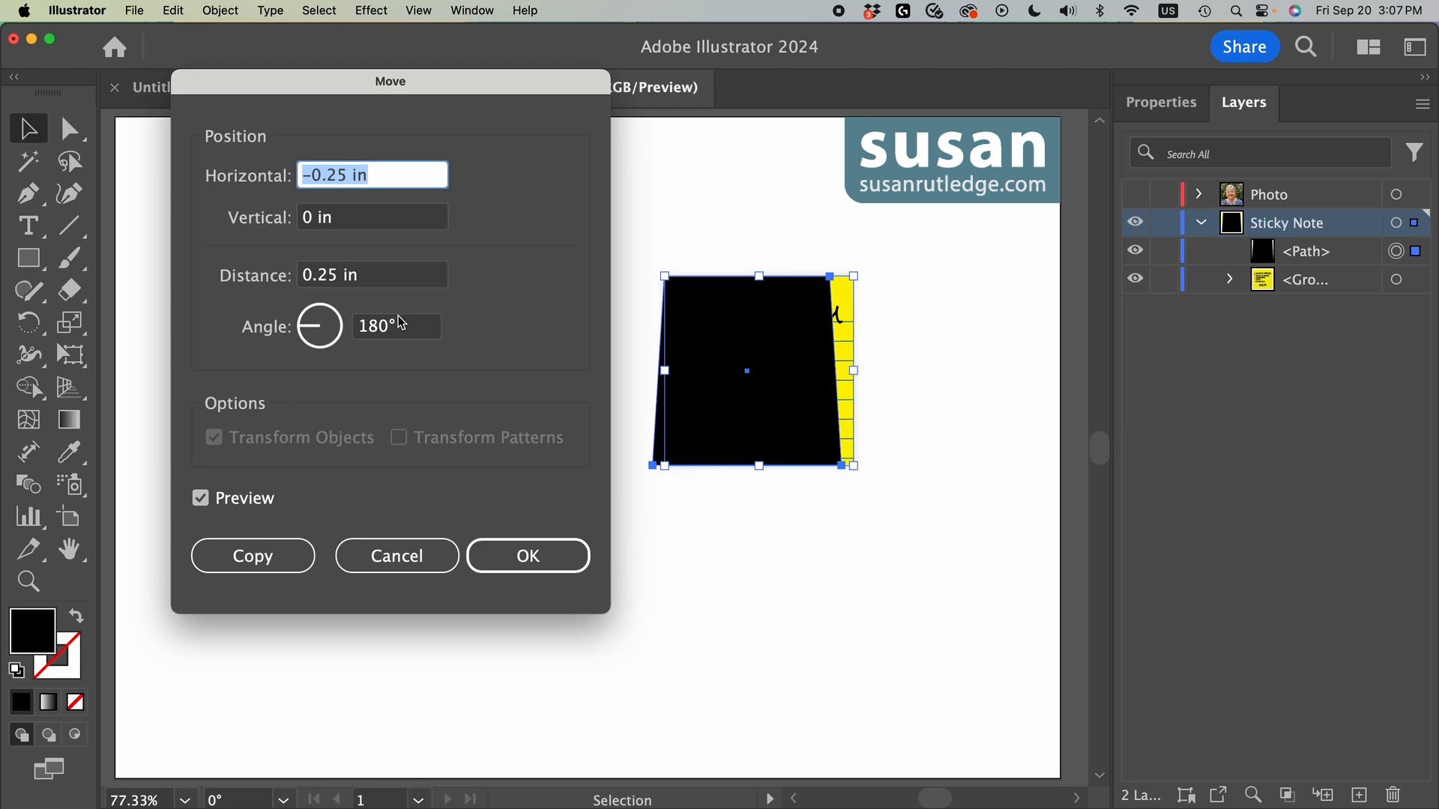
pyautogui.moveTo(385, 177); pyautogui.dragTo(293, 178)
pyautogui.write('0')
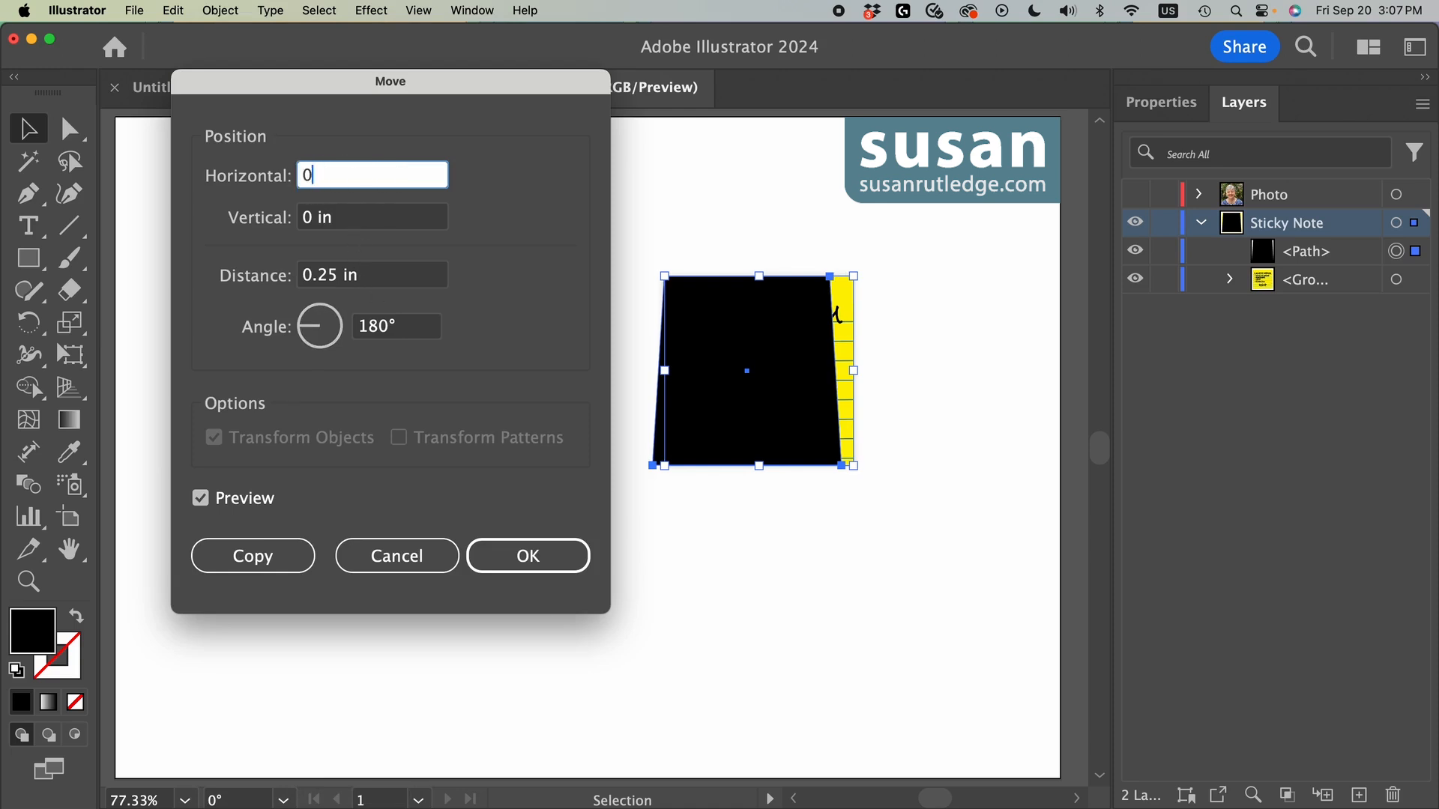
pyautogui.press('Tab')
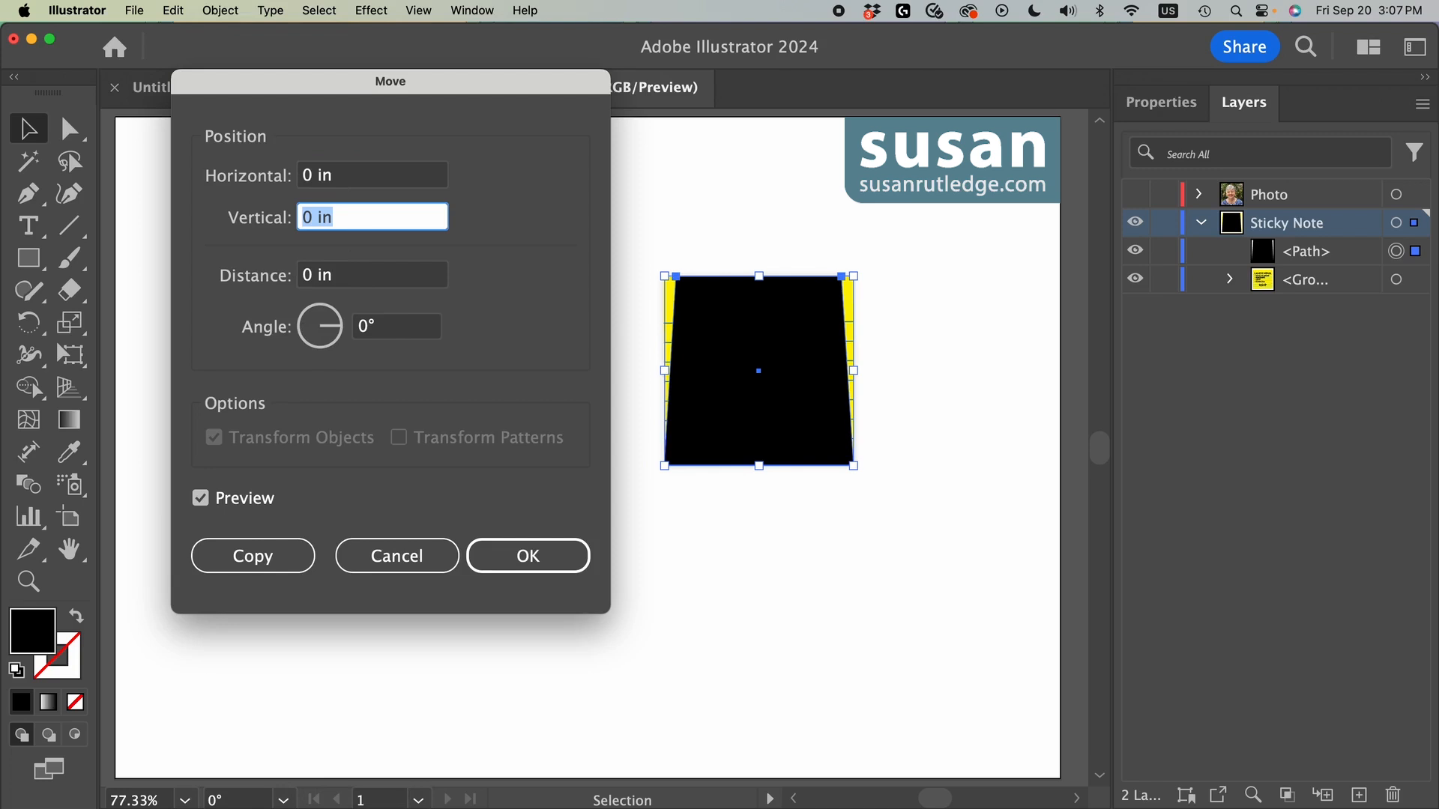
pyautogui.write('.35')
pyautogui.click(533, 560)
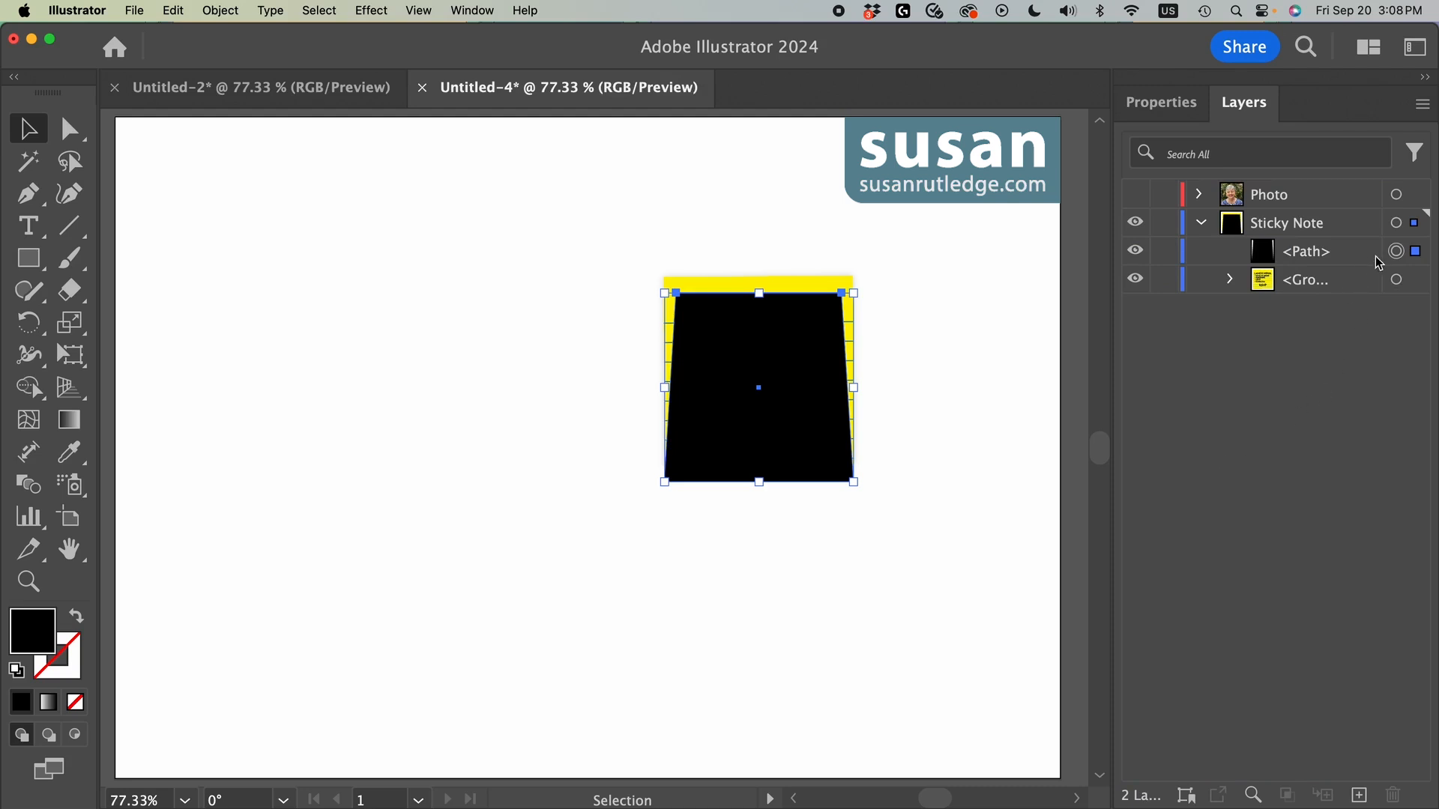
# Step: Put the black shape behind the note group and curve the middle of its bottom edge up to the note's lower edge with the Curvature tool
pyautogui.click(1309, 253)
pyautogui.moveTo(1310, 257); pyautogui.dragTo(1313, 298)
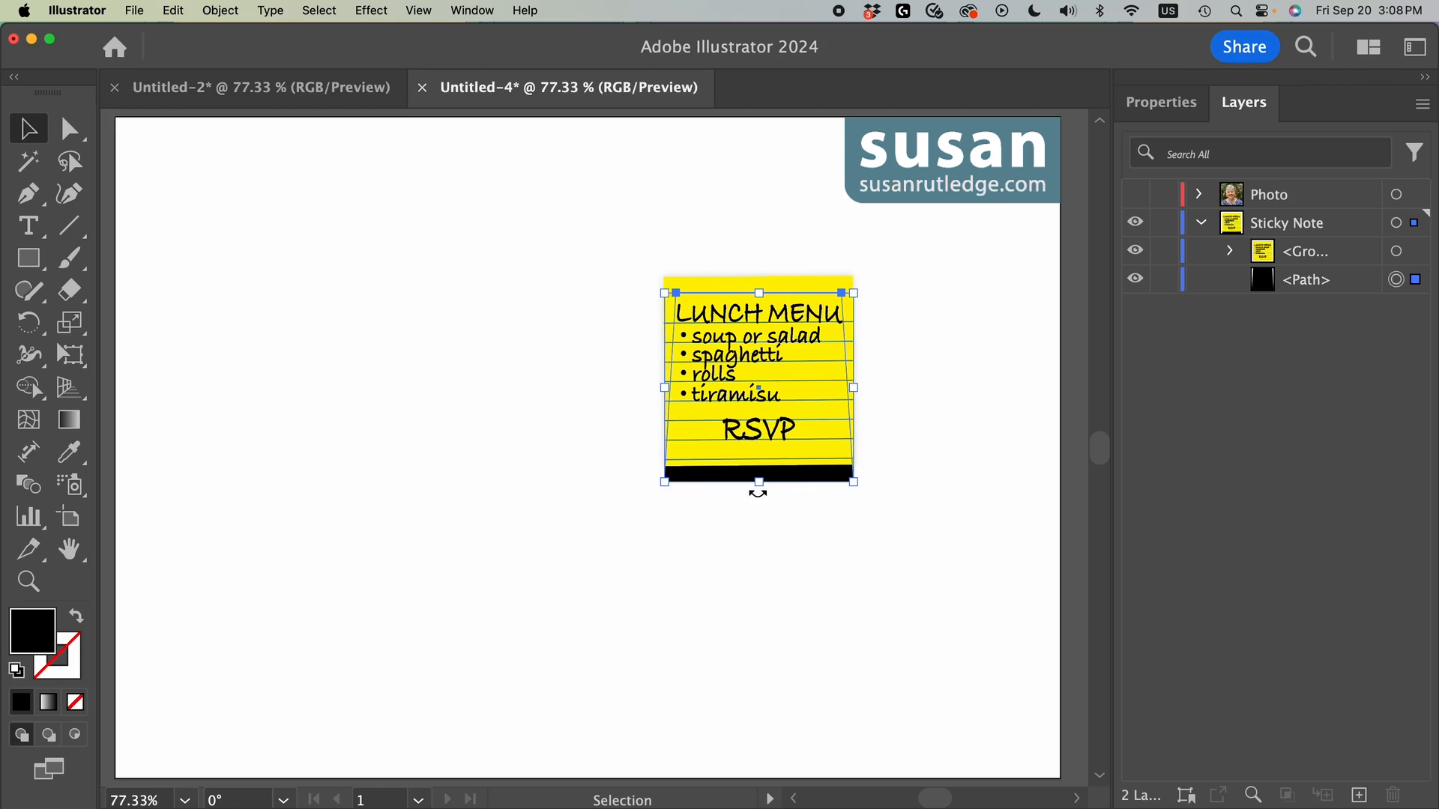
pyautogui.click(70, 193)
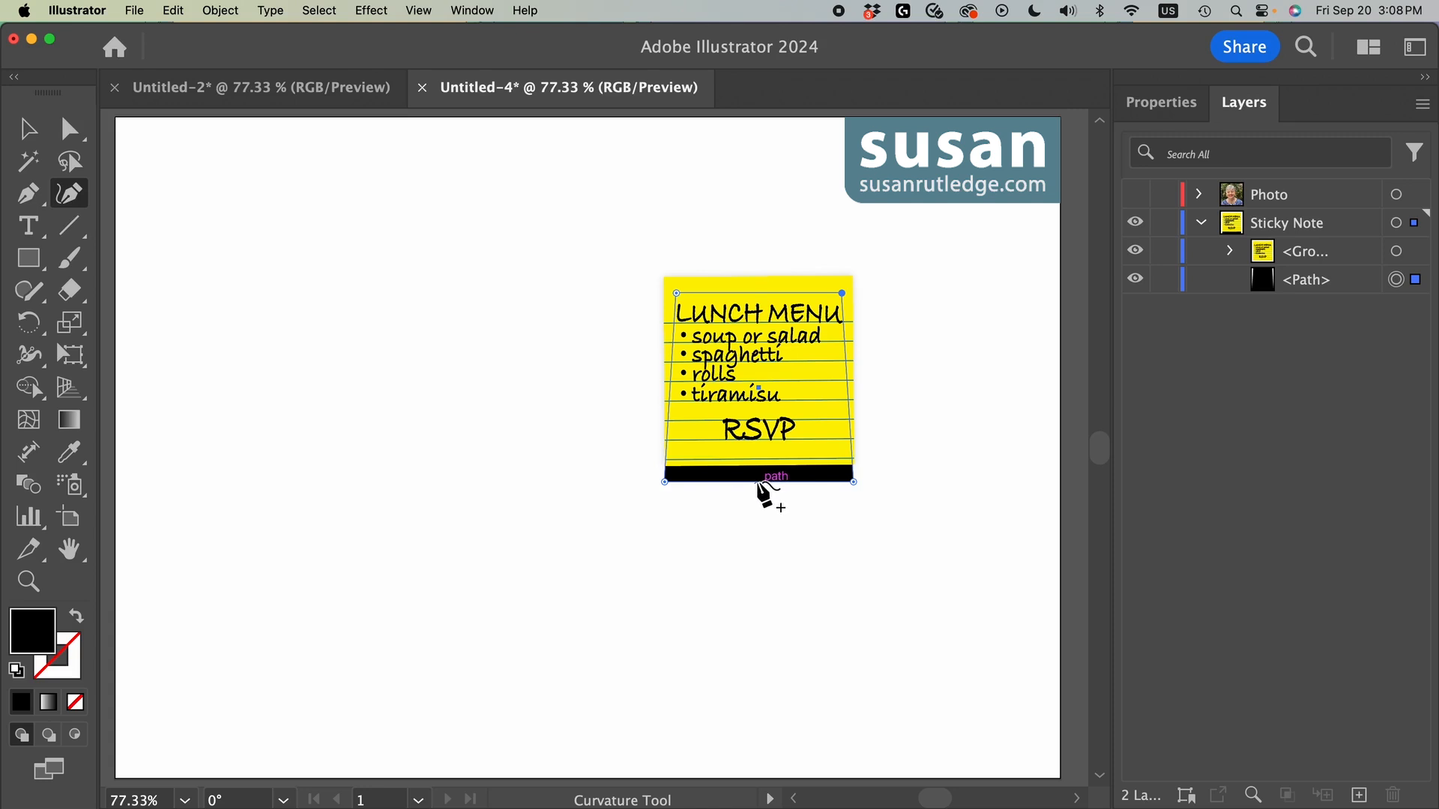
pyautogui.moveTo(758, 485); pyautogui.dragTo(757, 467)
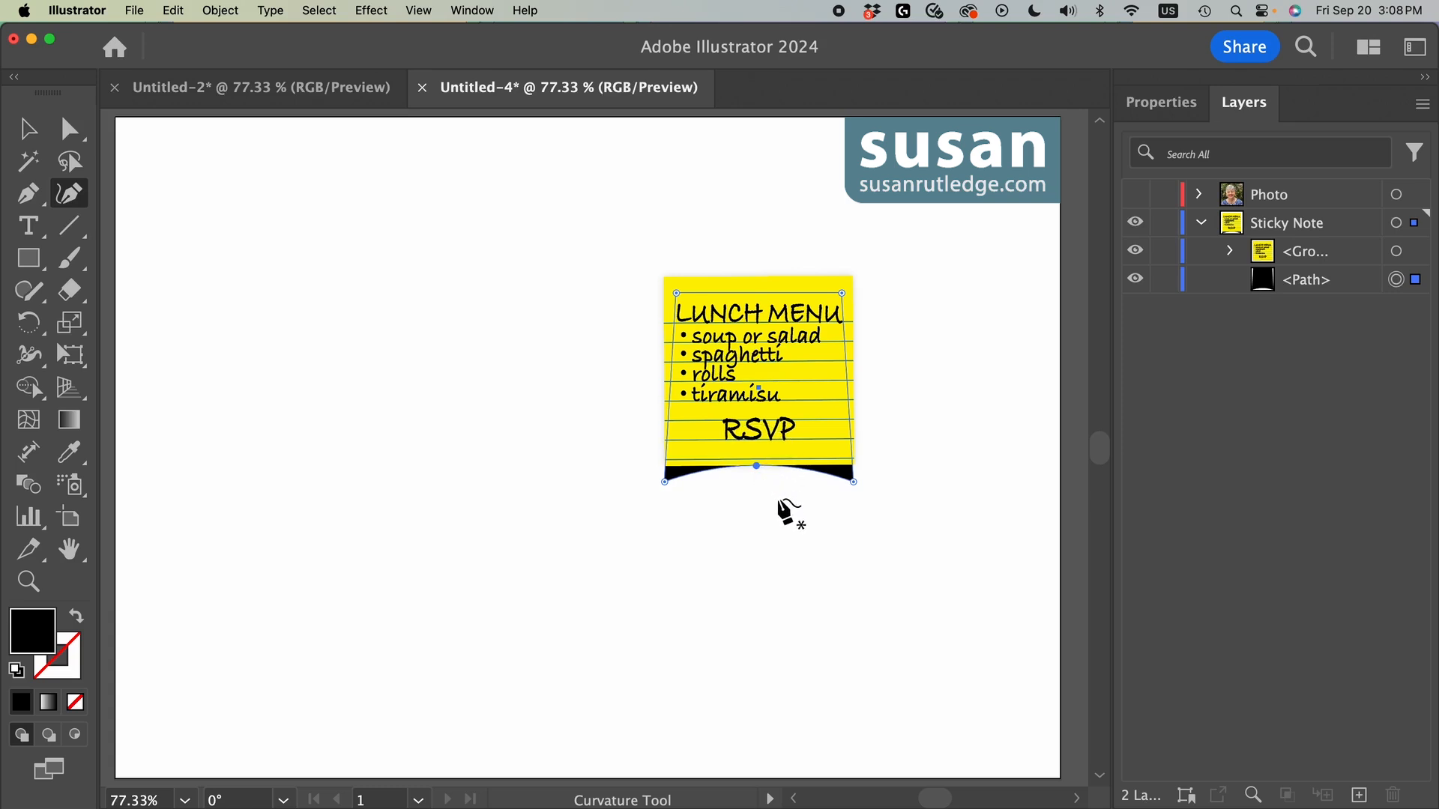
pyautogui.click(21, 129)
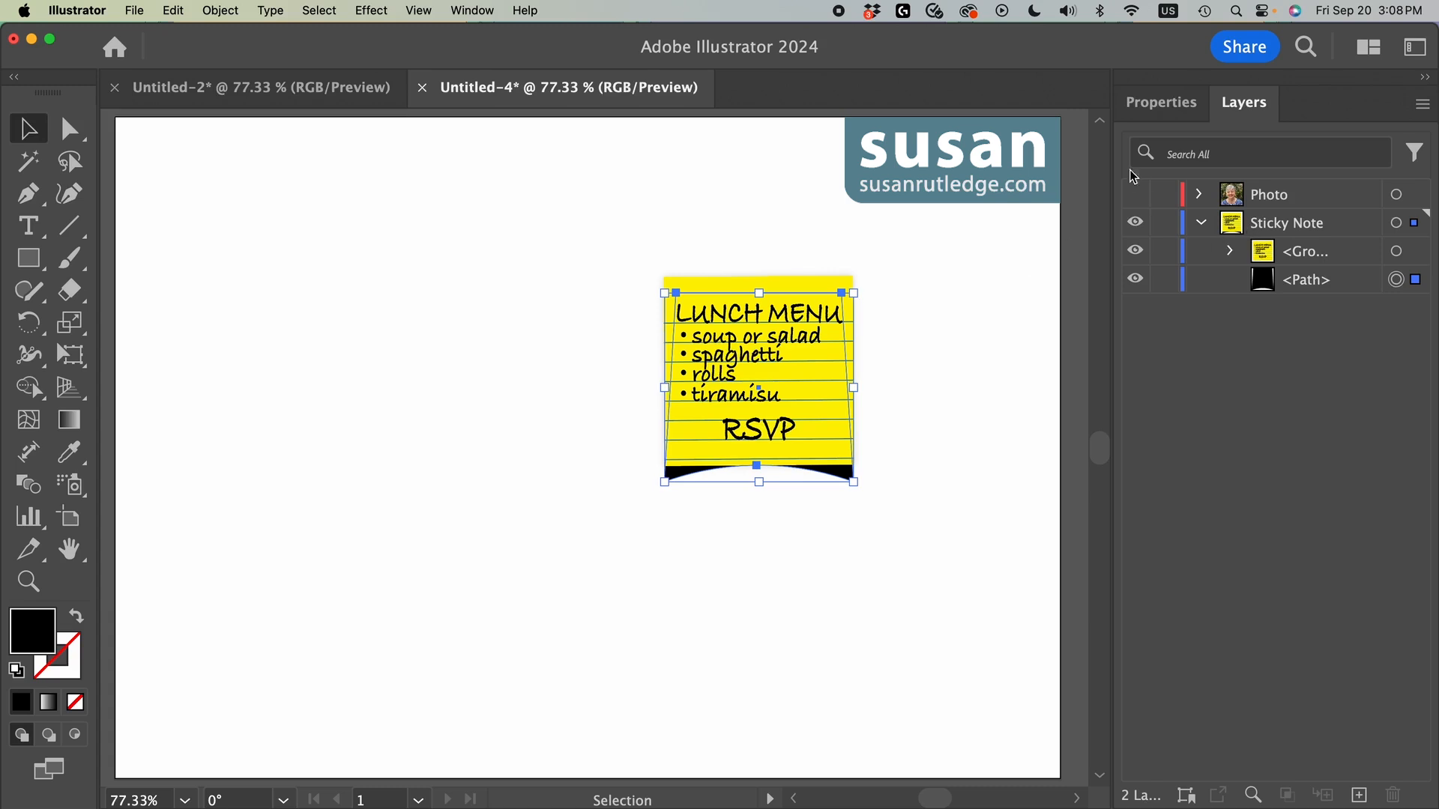
# Step: Apply a Gaussian Blur with a 25 pixel radius to the black shape and set its opacity to 35%
pyautogui.click(1163, 102)
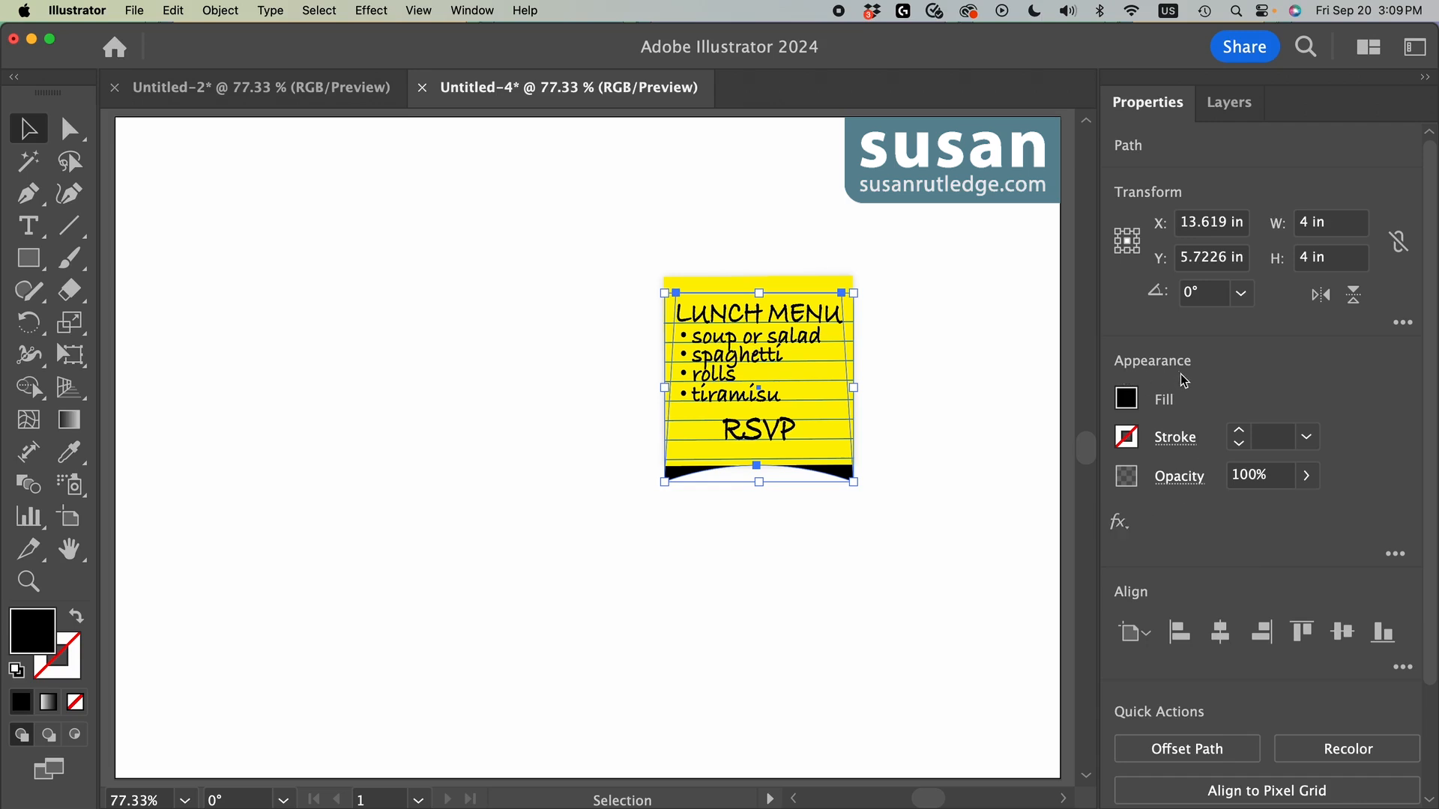
pyautogui.click(1121, 523)
pyautogui.moveTo(1124, 529)
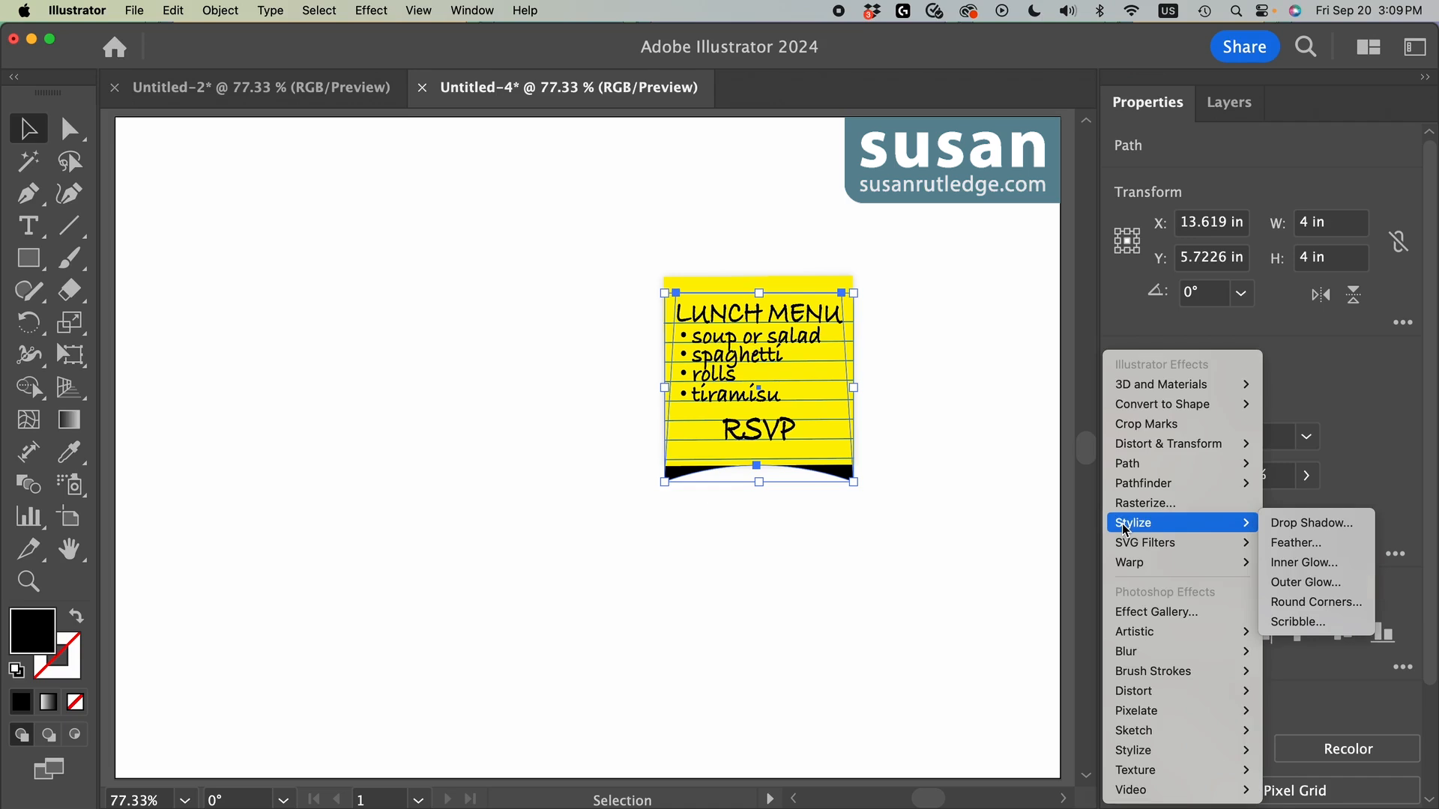
pyautogui.moveTo(1134, 657)
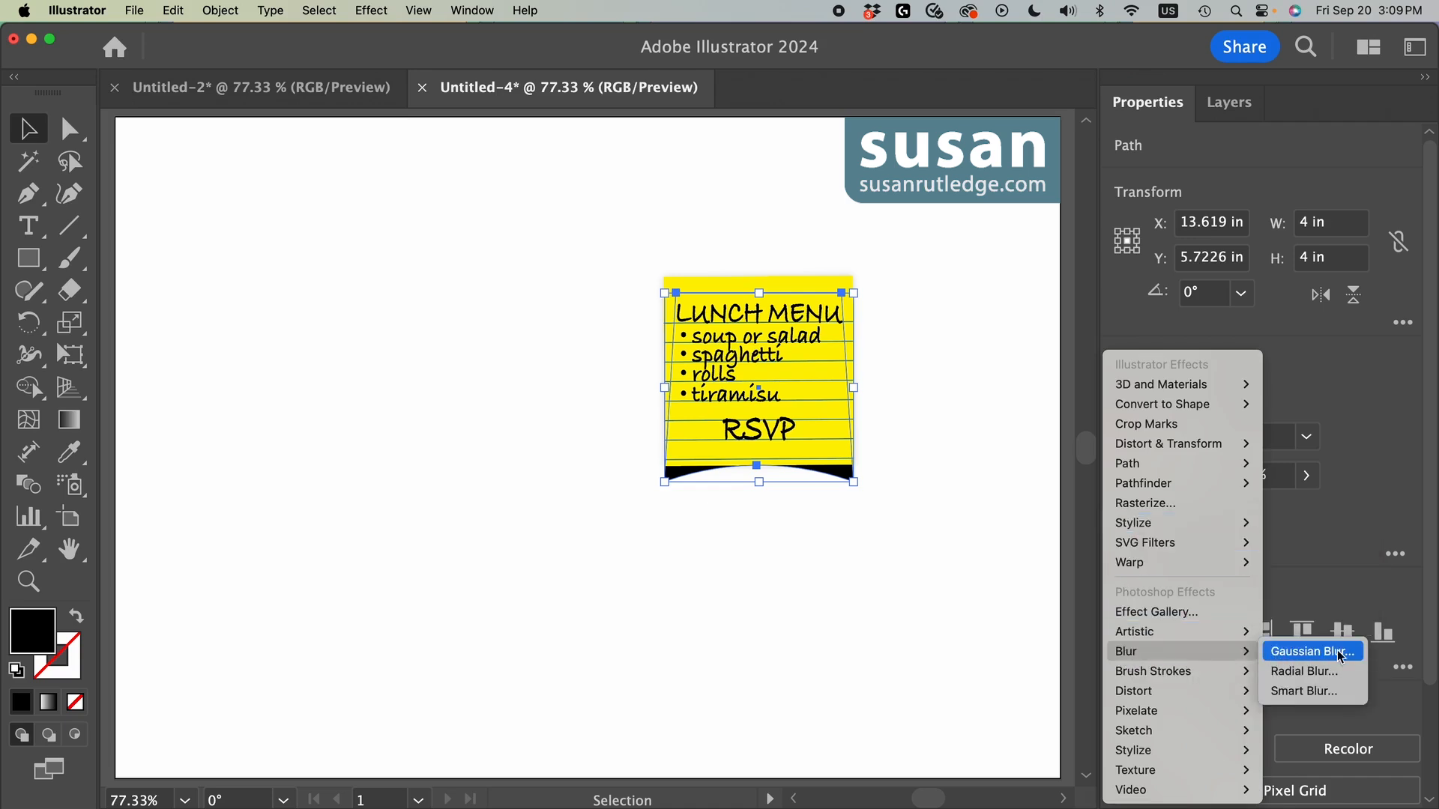
pyautogui.click(1314, 652)
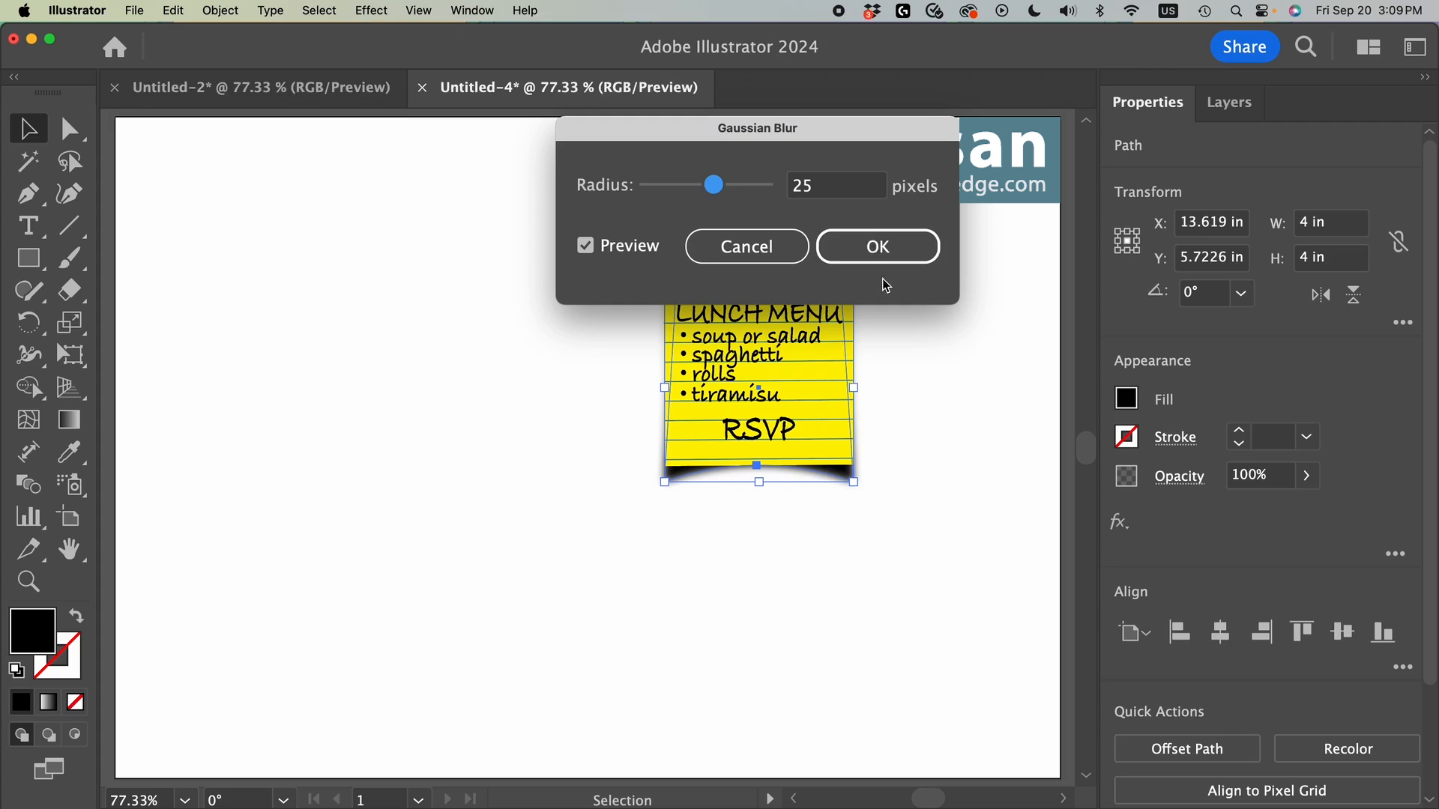
pyautogui.click(871, 248)
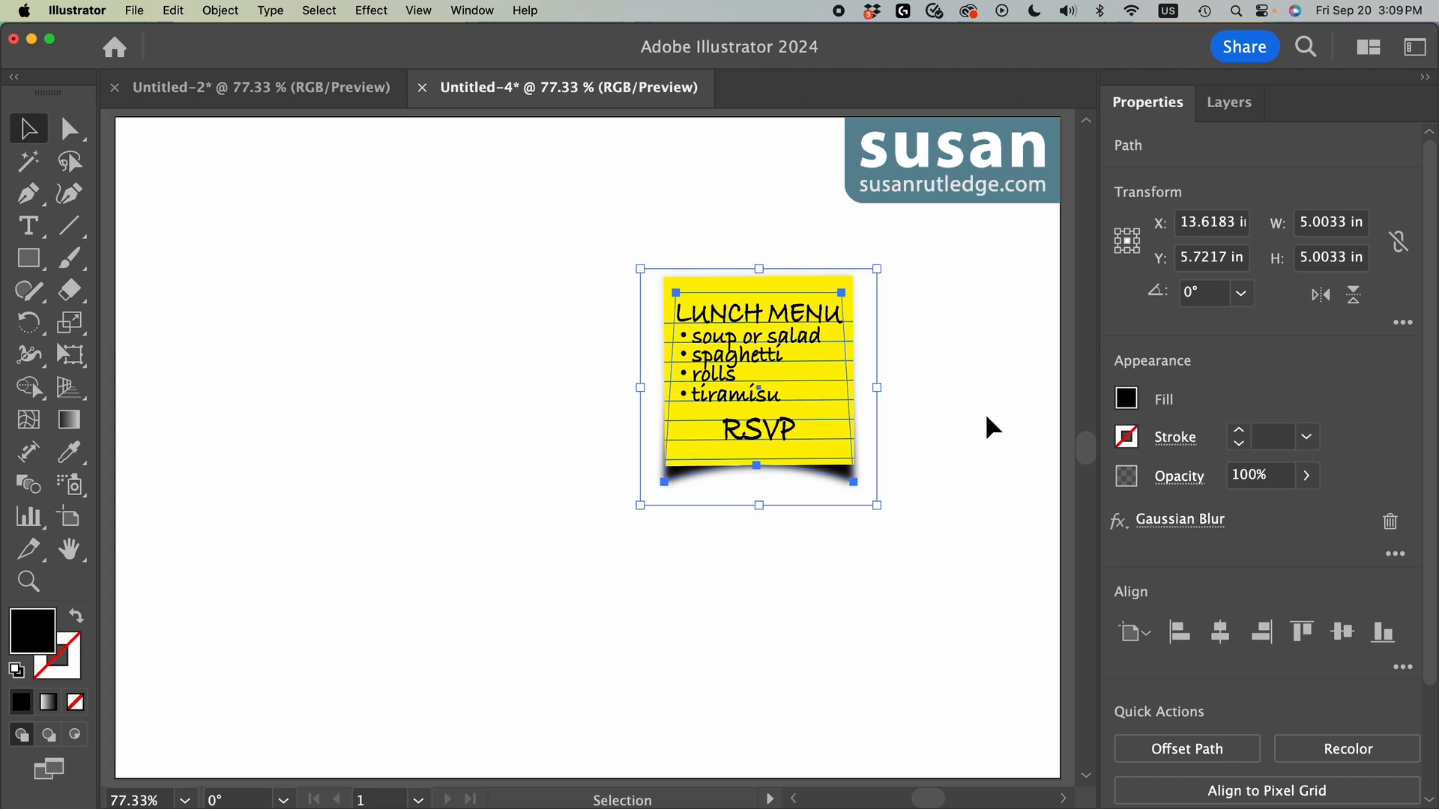
pyautogui.click(1241, 477)
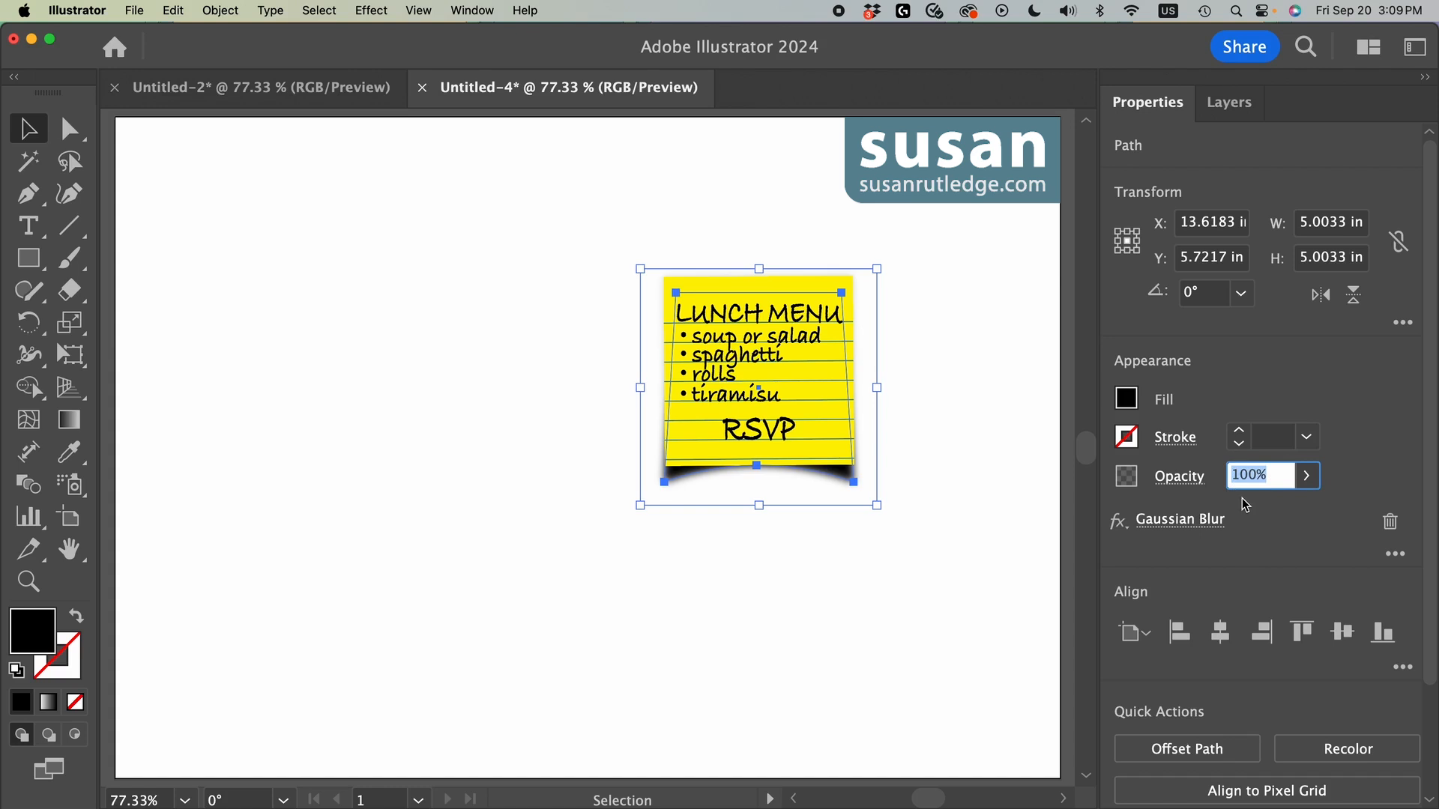
pyautogui.write('35')
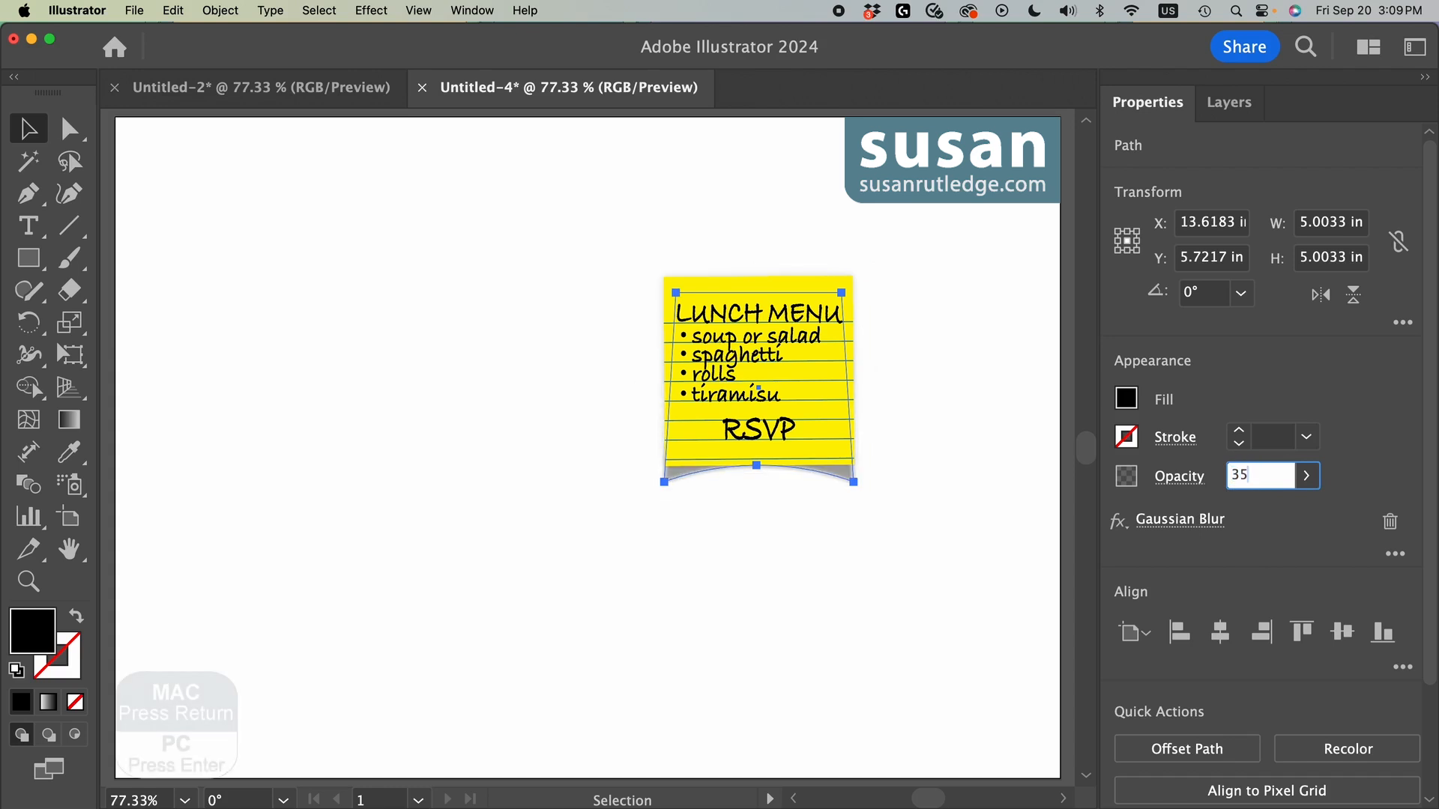
# Step: Commit the black shape's 35% opacity, and warp the sticky note group with a horizontal Arc at -5% bend
pyautogui.press('Return')
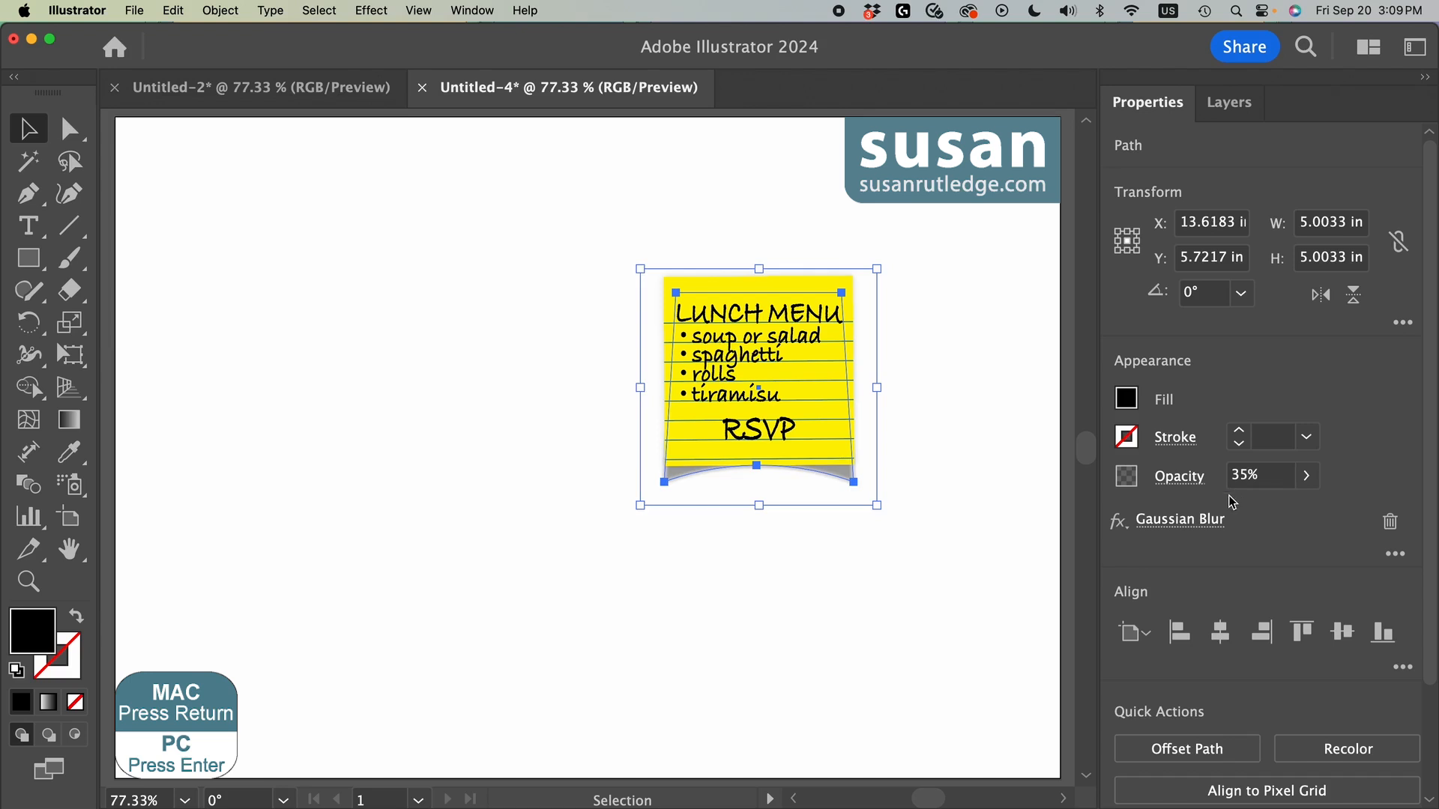
pyautogui.click(940, 524)
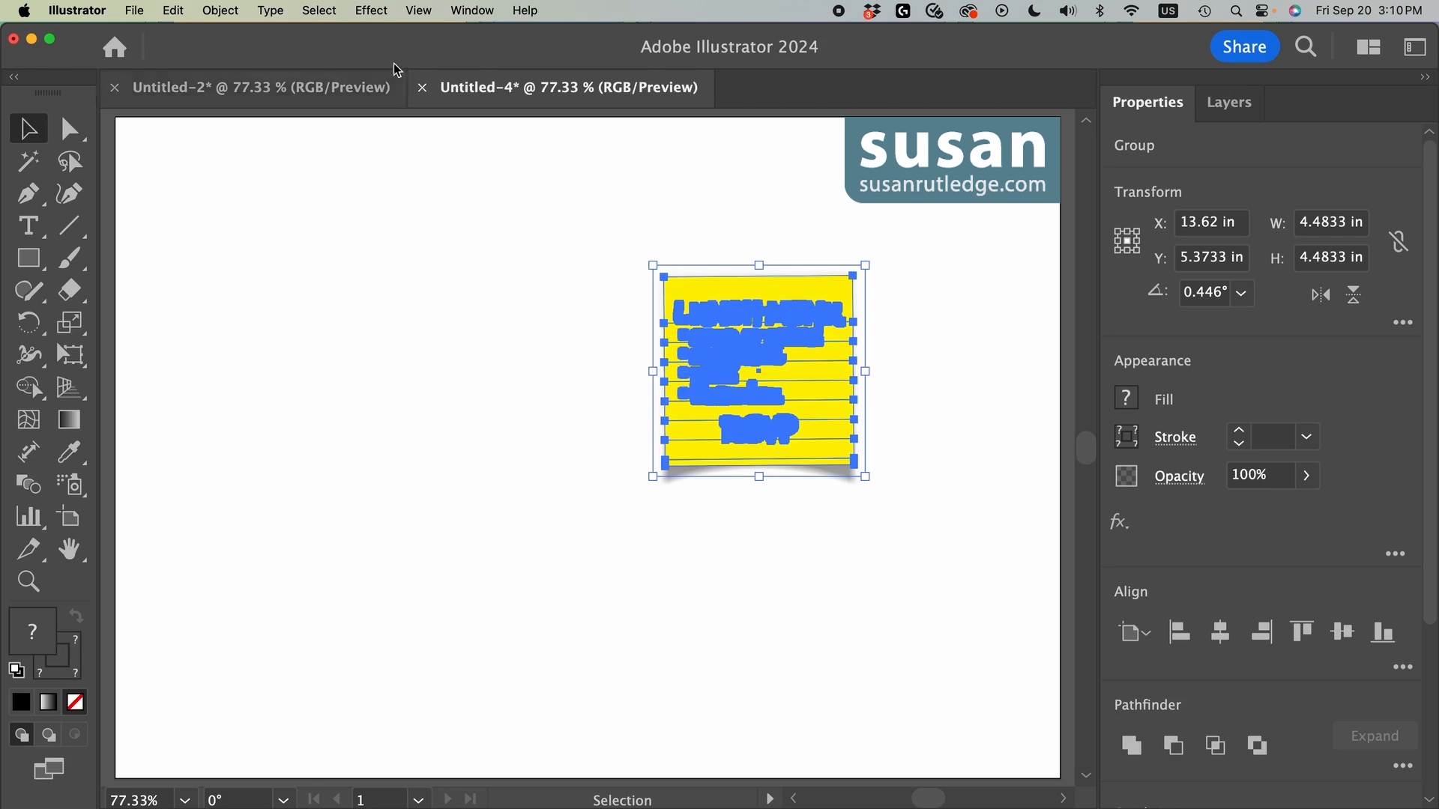
pyautogui.click(371, 10)
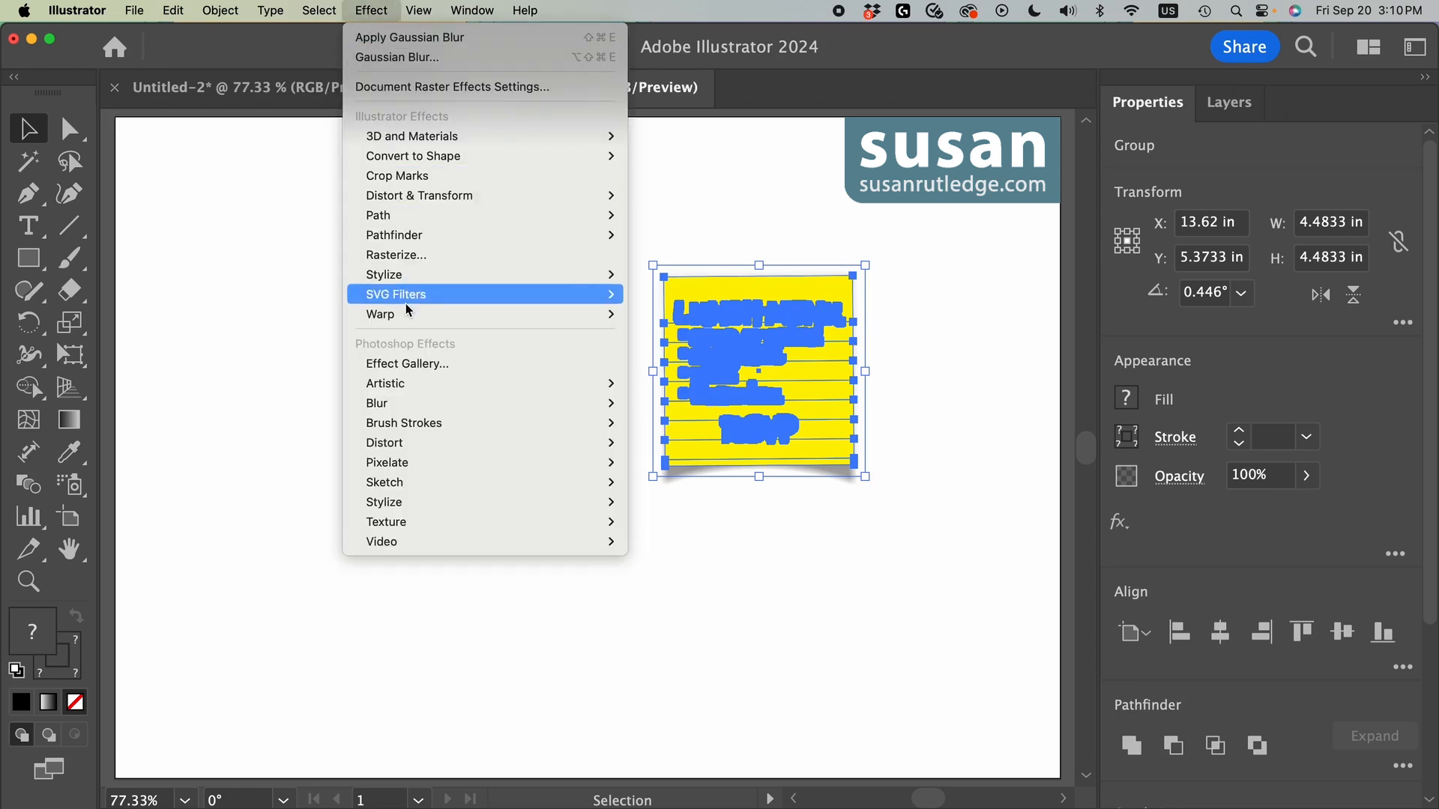
pyautogui.moveTo(405, 316)
pyautogui.click(670, 319)
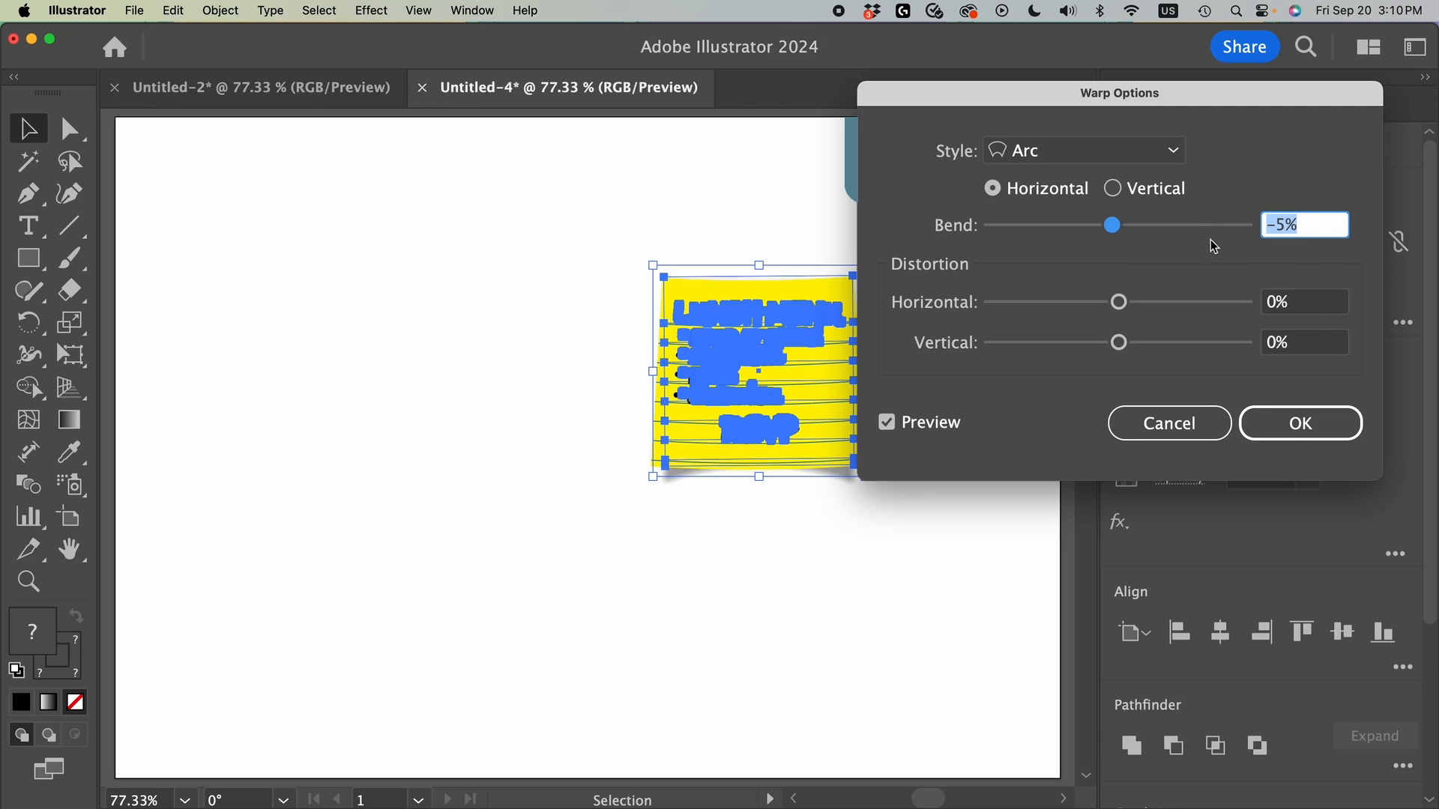
pyautogui.click(1299, 427)
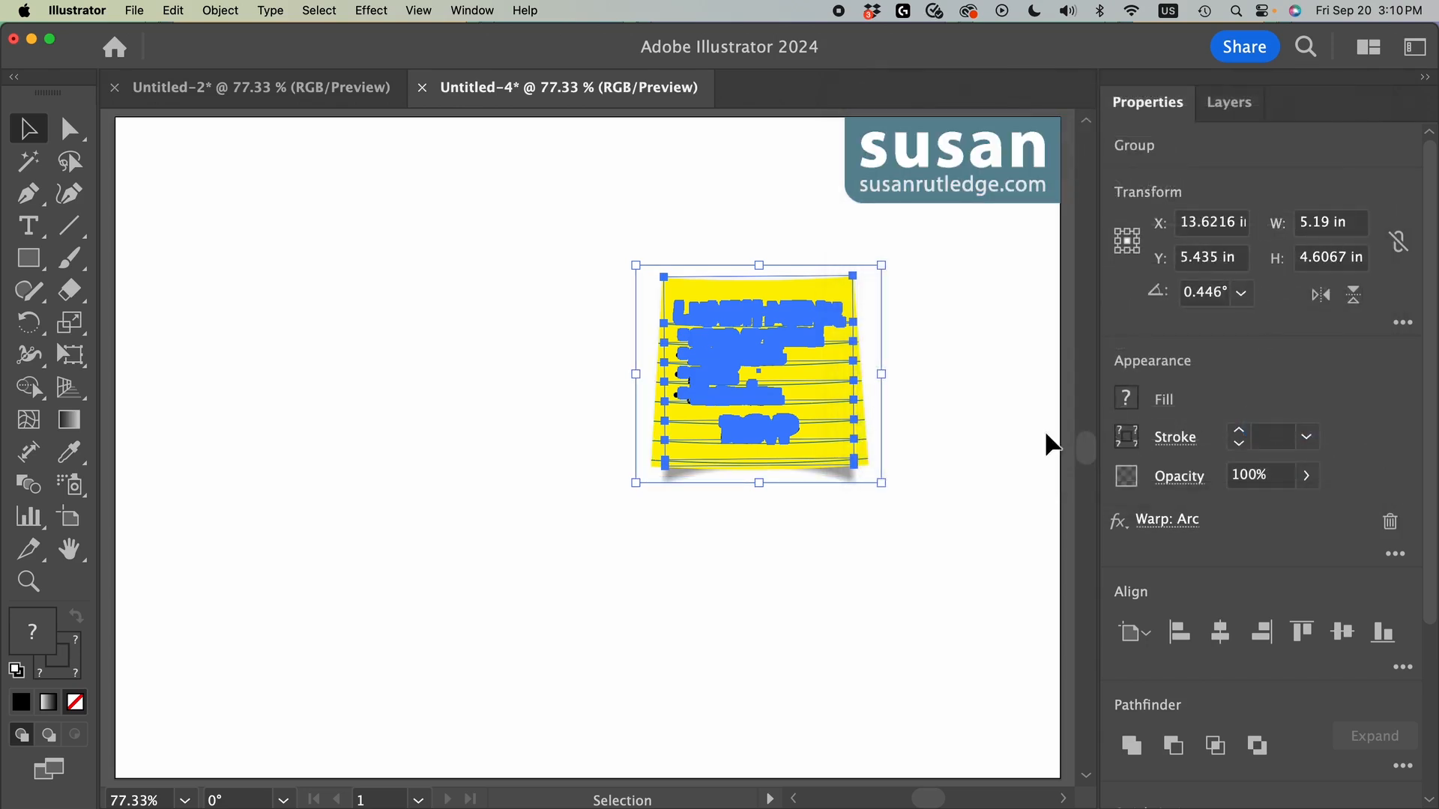
pyautogui.click(929, 391)
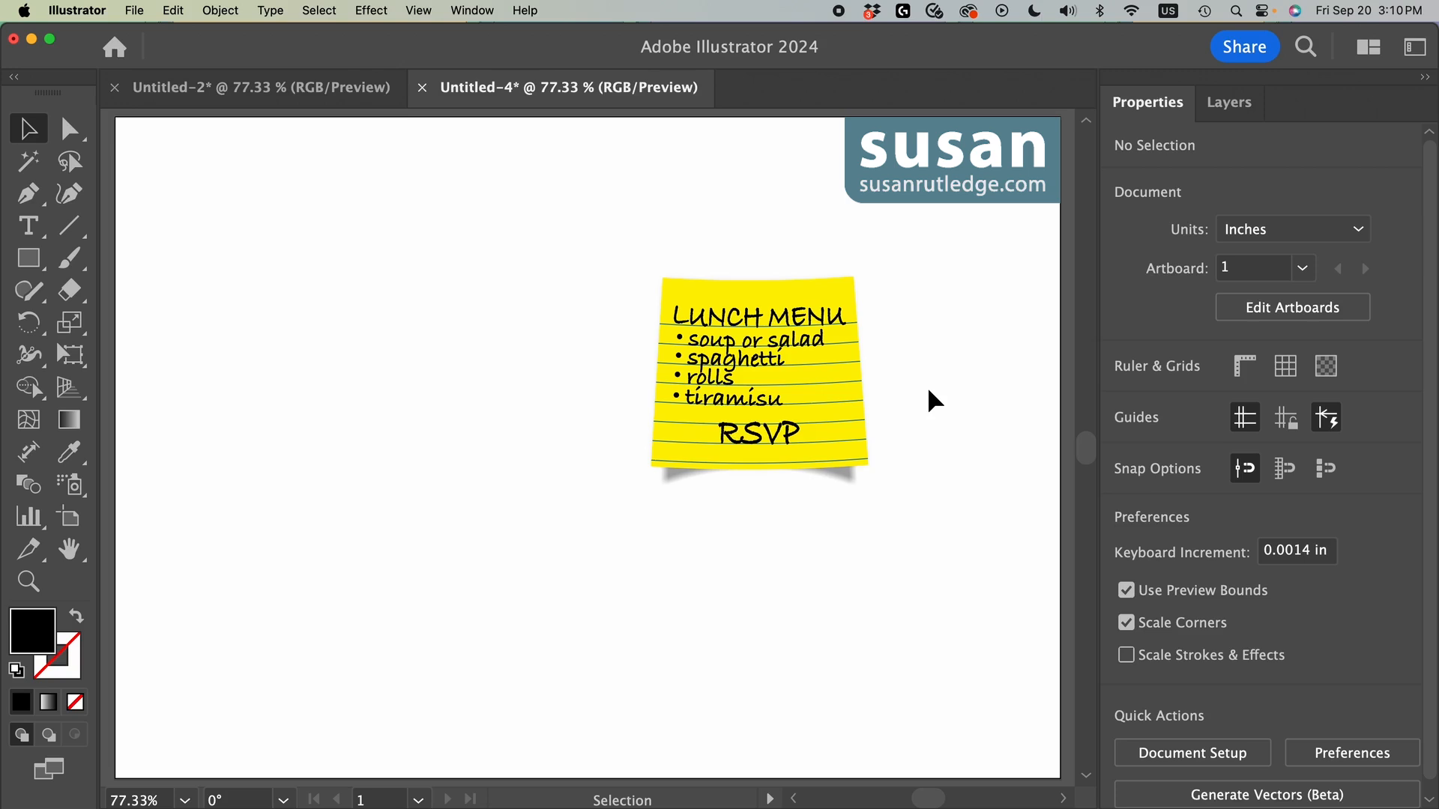
# Step: Move the blurred black shadow shape about 0.26 in to the right behind the sticky note
pyautogui.click(849, 482)
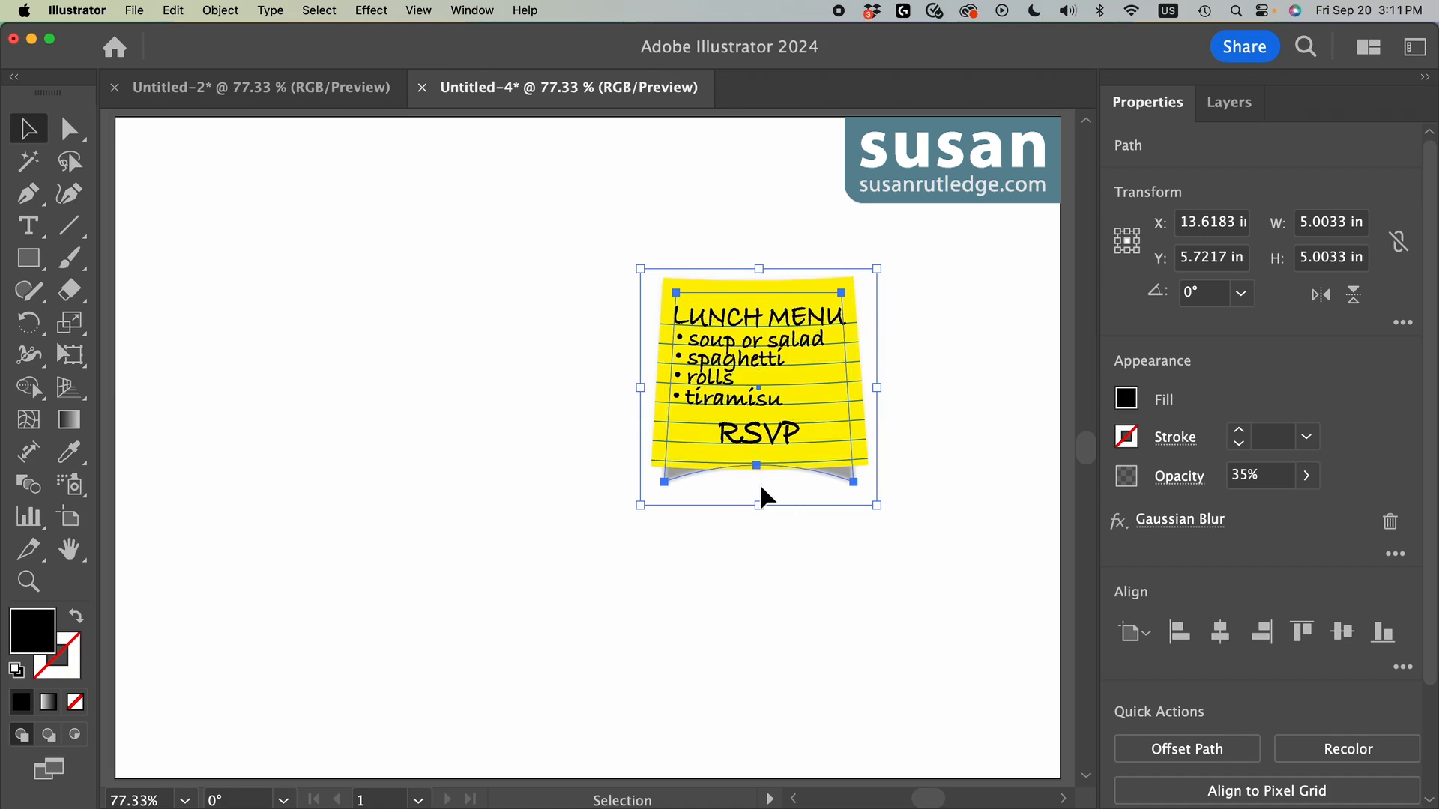
pyautogui.moveTo(757, 467); pyautogui.dragTo(767, 463)
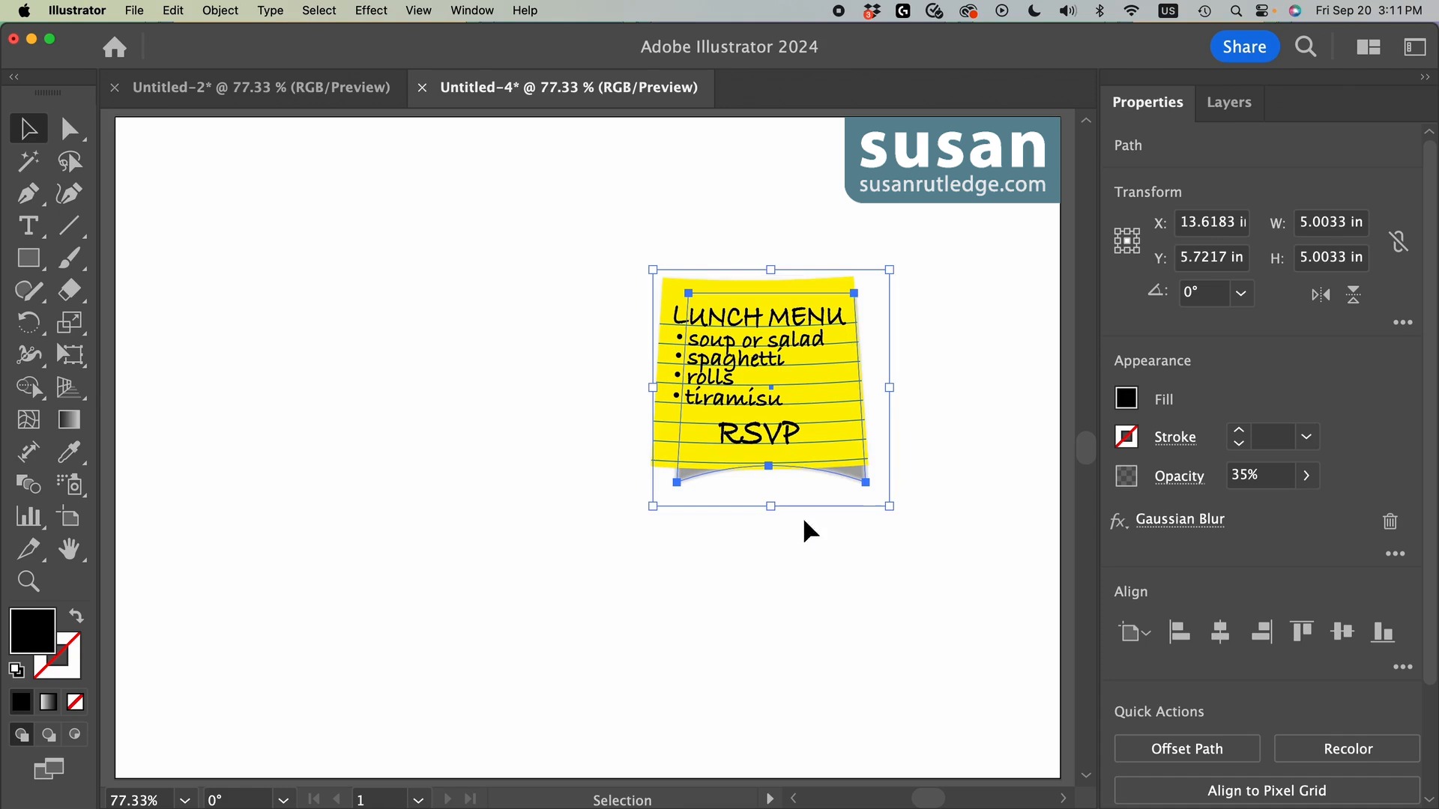
pyautogui.click(844, 569)
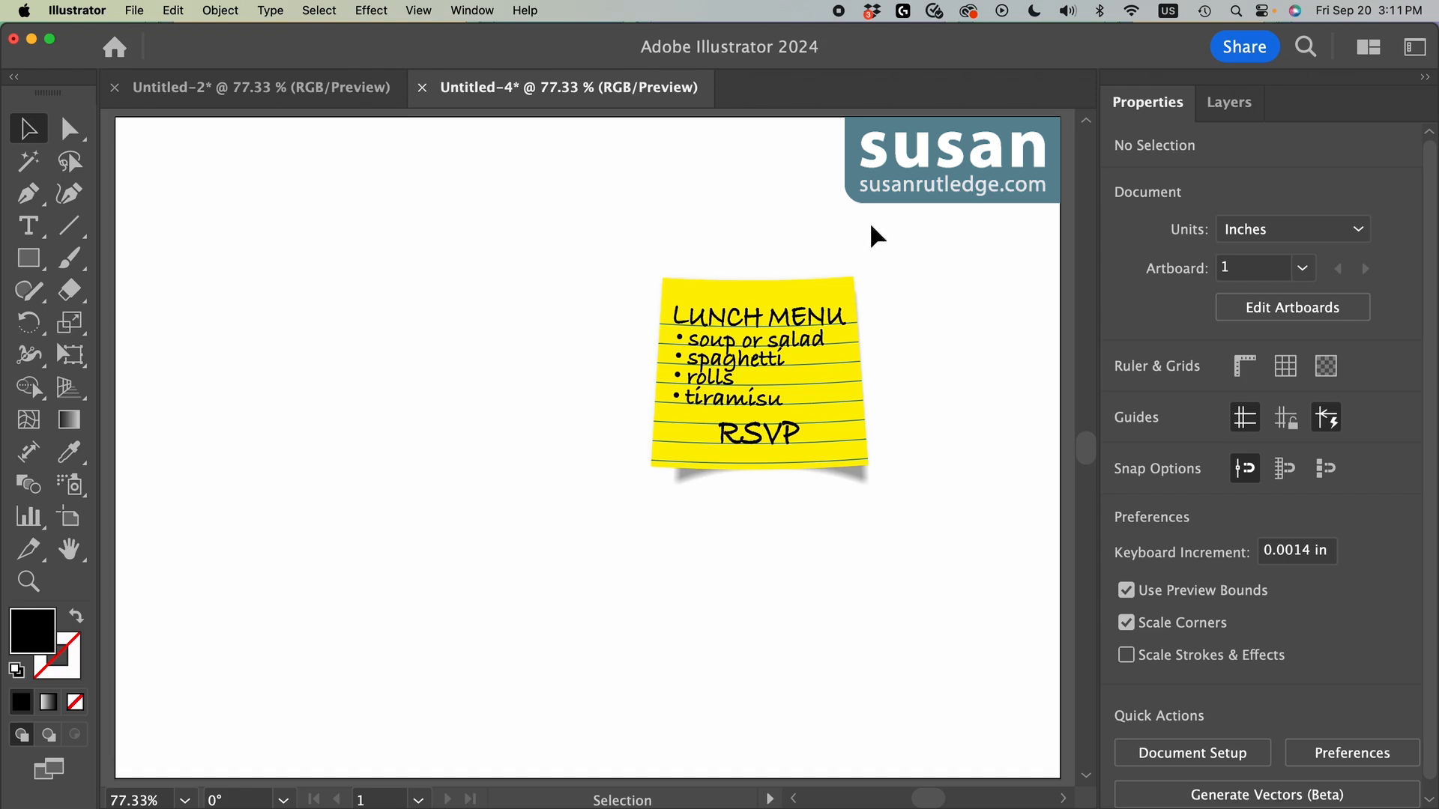
# Step: Rotate the sticky note and its shadow together slightly counterclockwise, and shift the shadow shape a little further right
pyautogui.moveTo(651, 210); pyautogui.dragTo(884, 506)
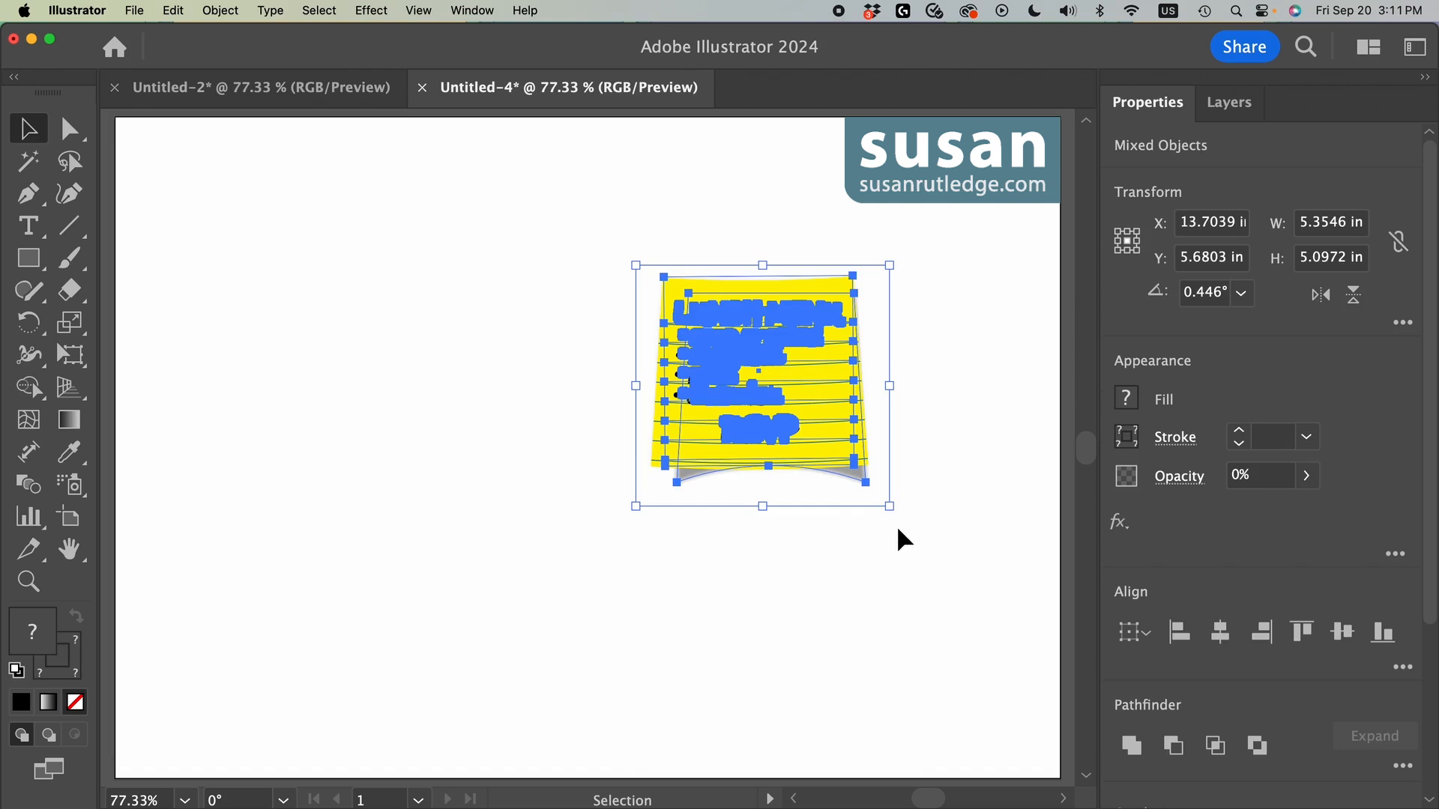
pyautogui.click(897, 519)
pyautogui.moveTo(896, 519); pyautogui.dragTo(943, 501)
pyautogui.click(876, 463)
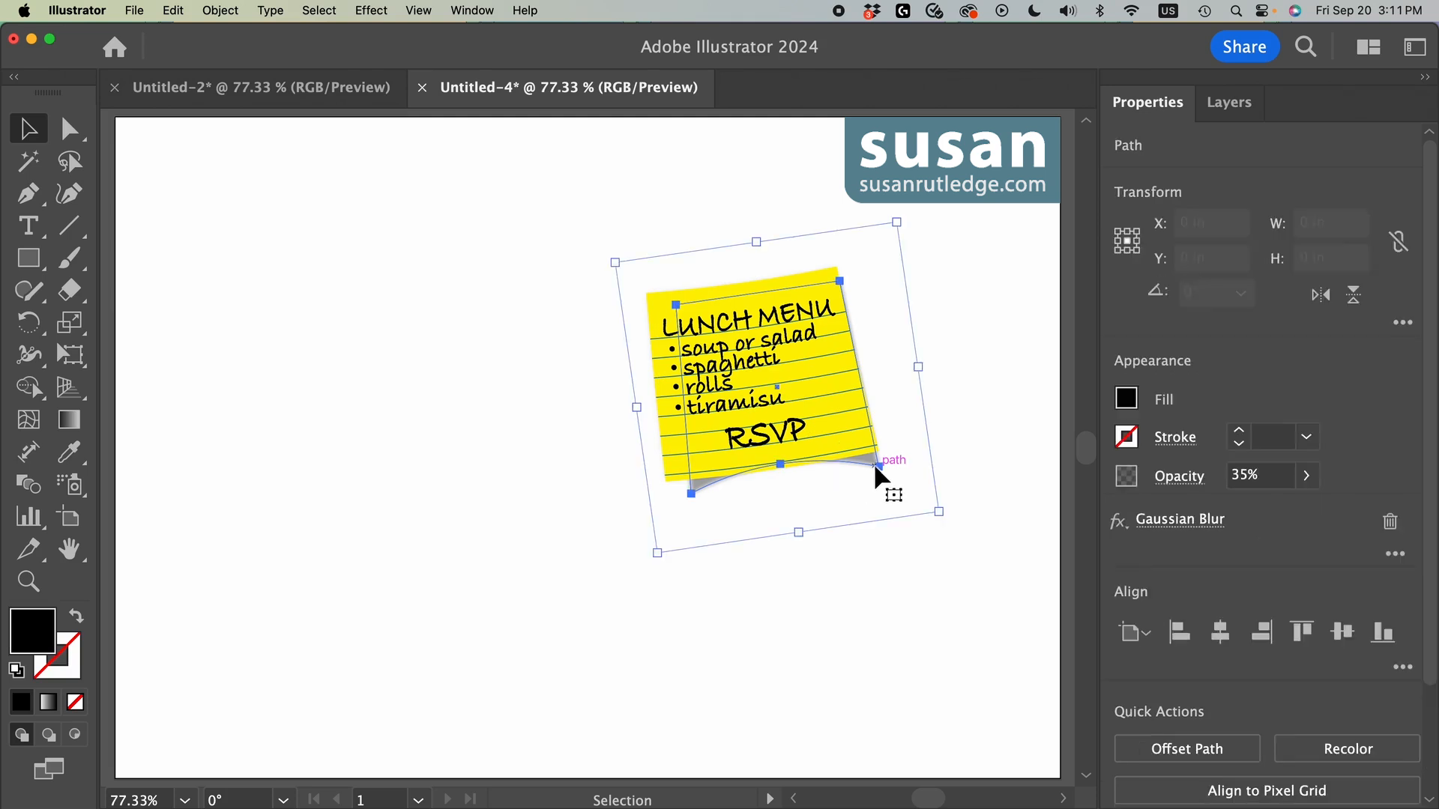
pyautogui.moveTo(866, 461); pyautogui.dragTo(871, 460)
pyautogui.click(977, 480)
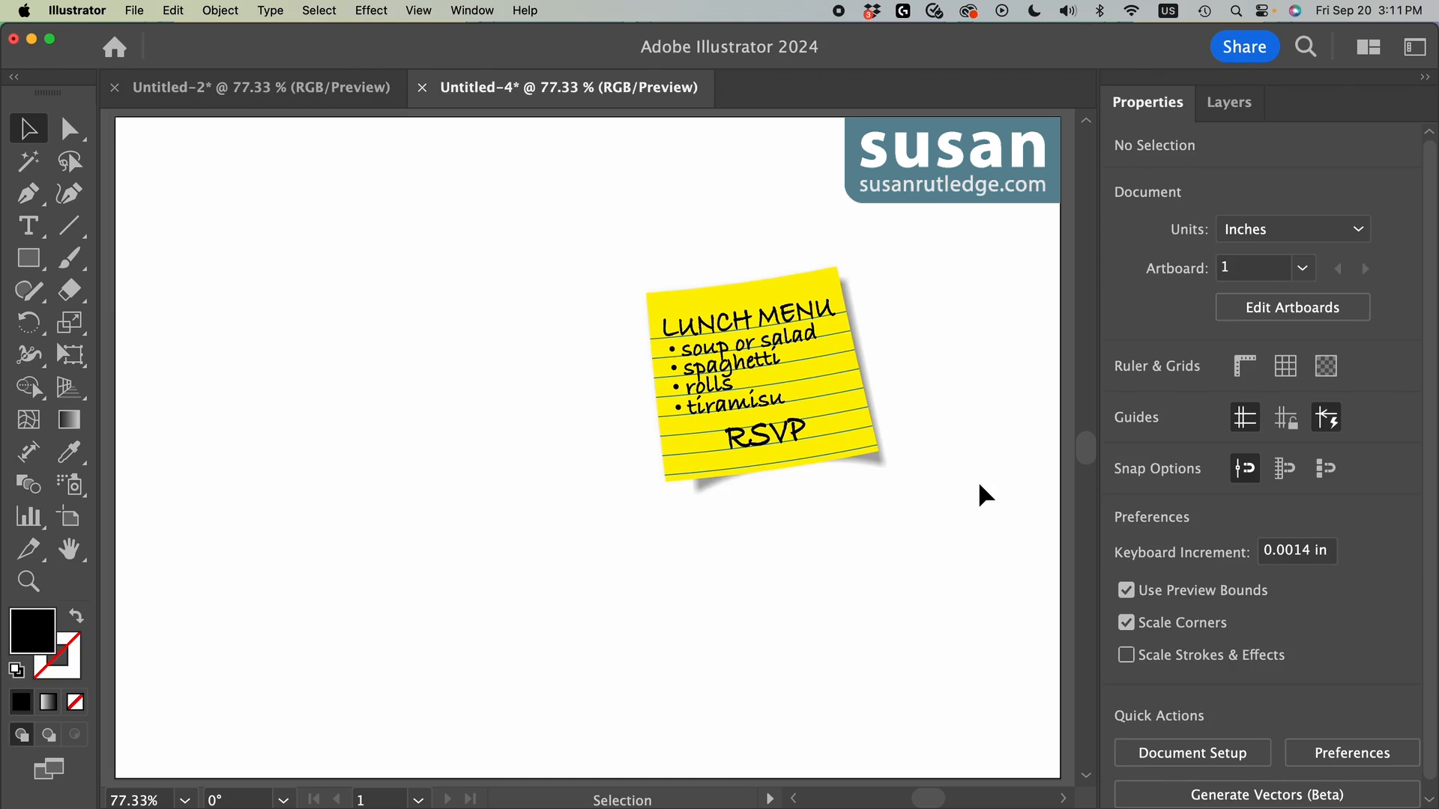
# Step: Move the sticky note with its shadow to the upper-left corner of the artboard and deselect it
pyautogui.moveTo(727, 283); pyautogui.dragTo(318, 295)
pyautogui.click(588, 357)
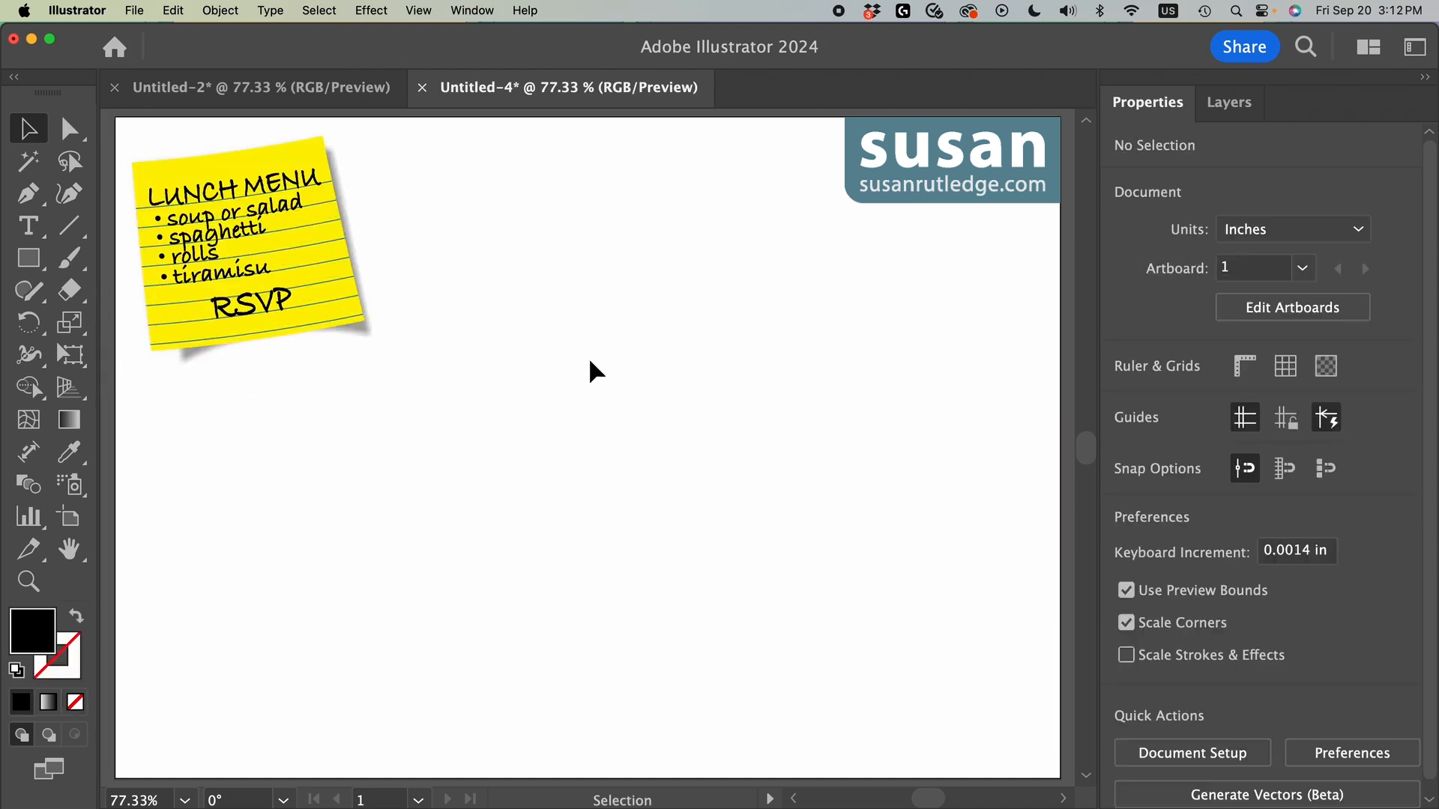
# Step: Show the Photo layer and move the portrait photo to the middle of the artboard
pyautogui.click(1229, 104)
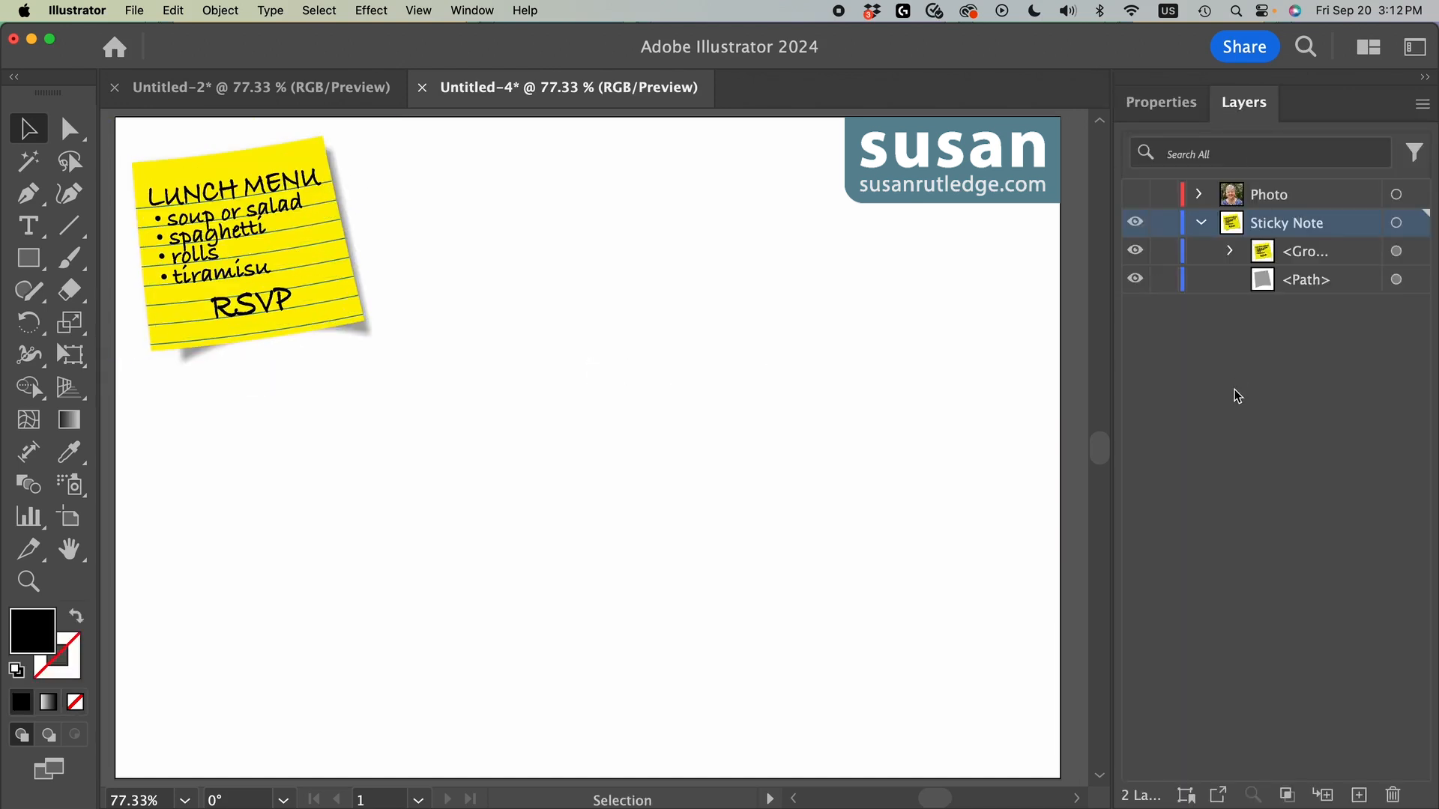
pyautogui.click(1135, 194)
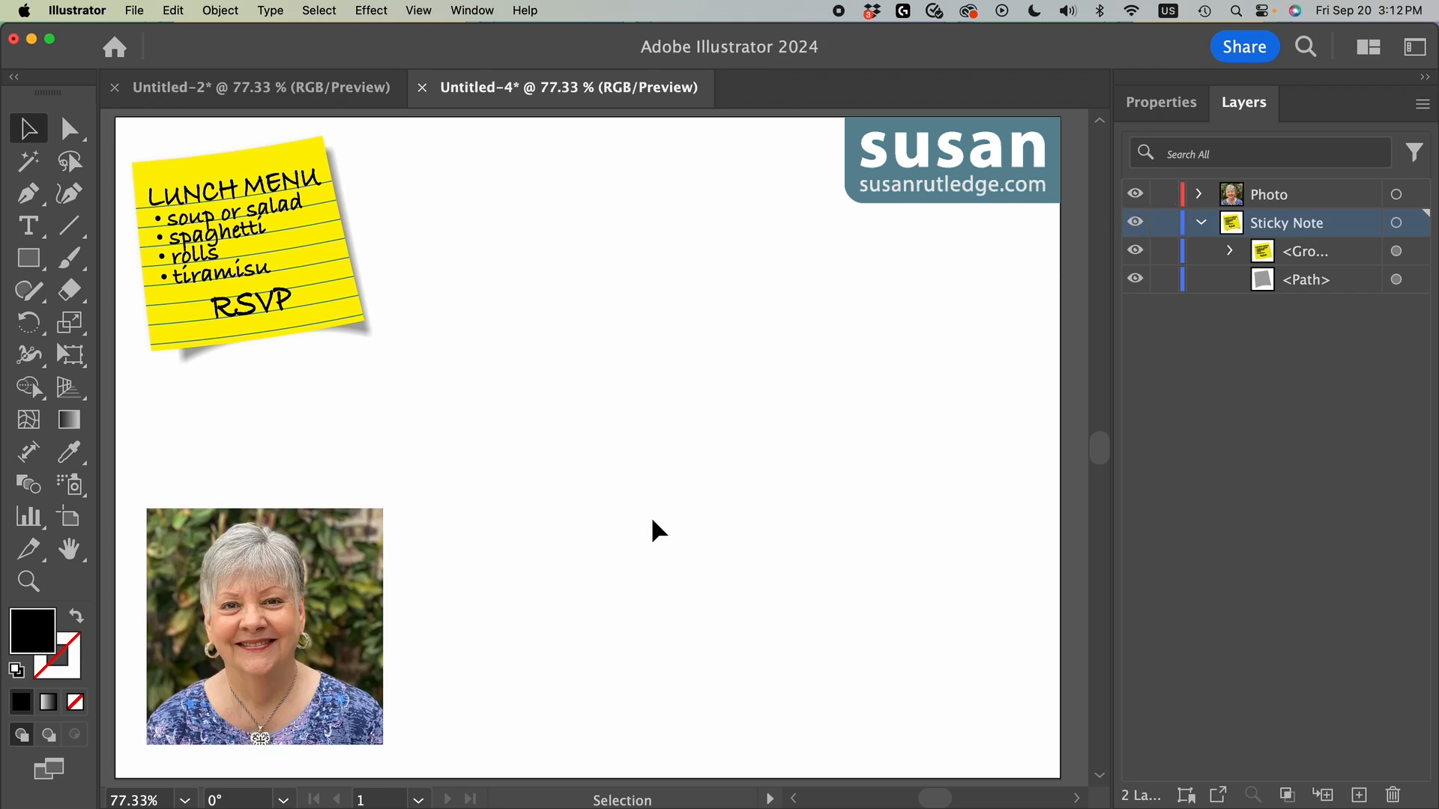
pyautogui.moveTo(327, 713); pyautogui.dragTo(713, 496)
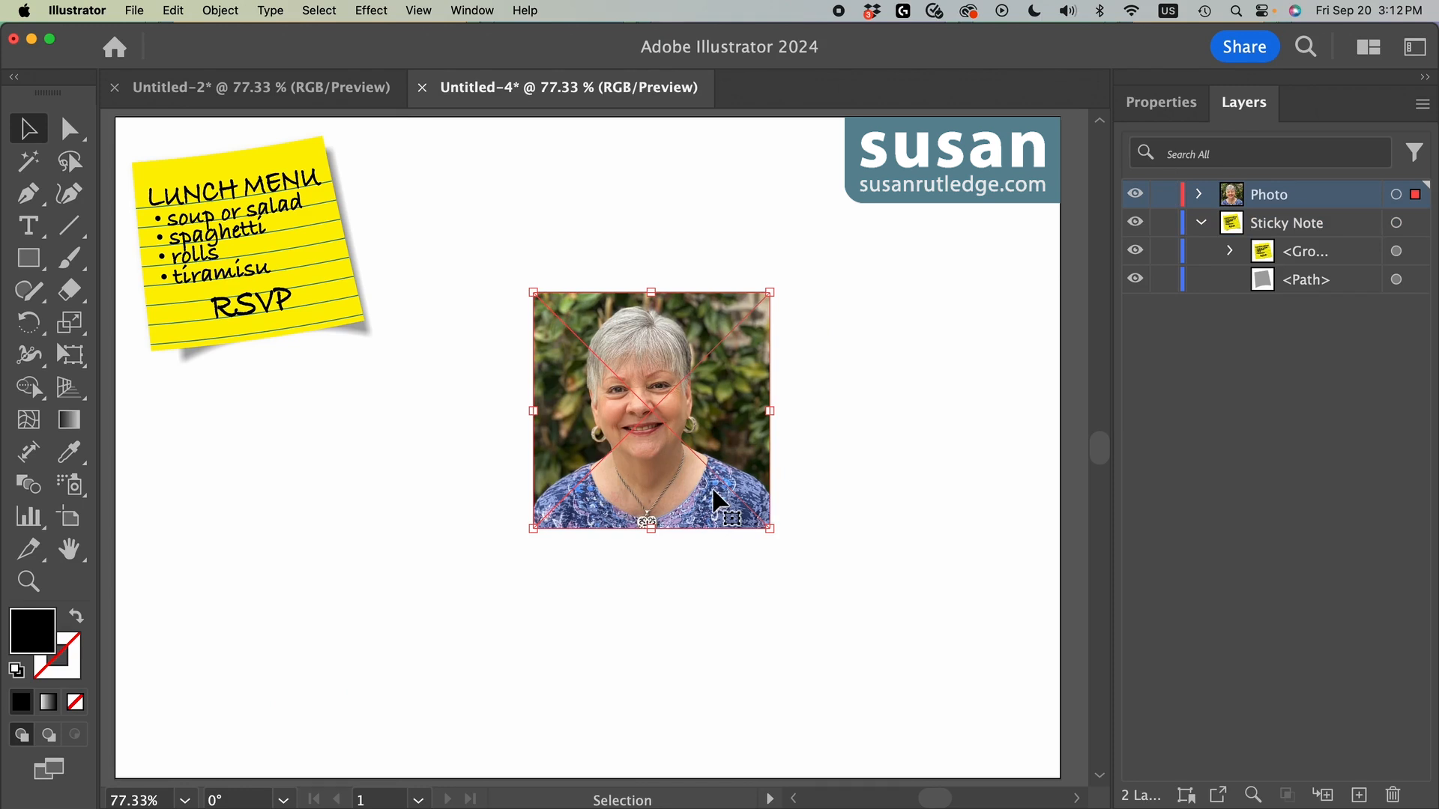
# Step: Apply a clipping mask to the linked portrait photo
pyautogui.click(1163, 103)
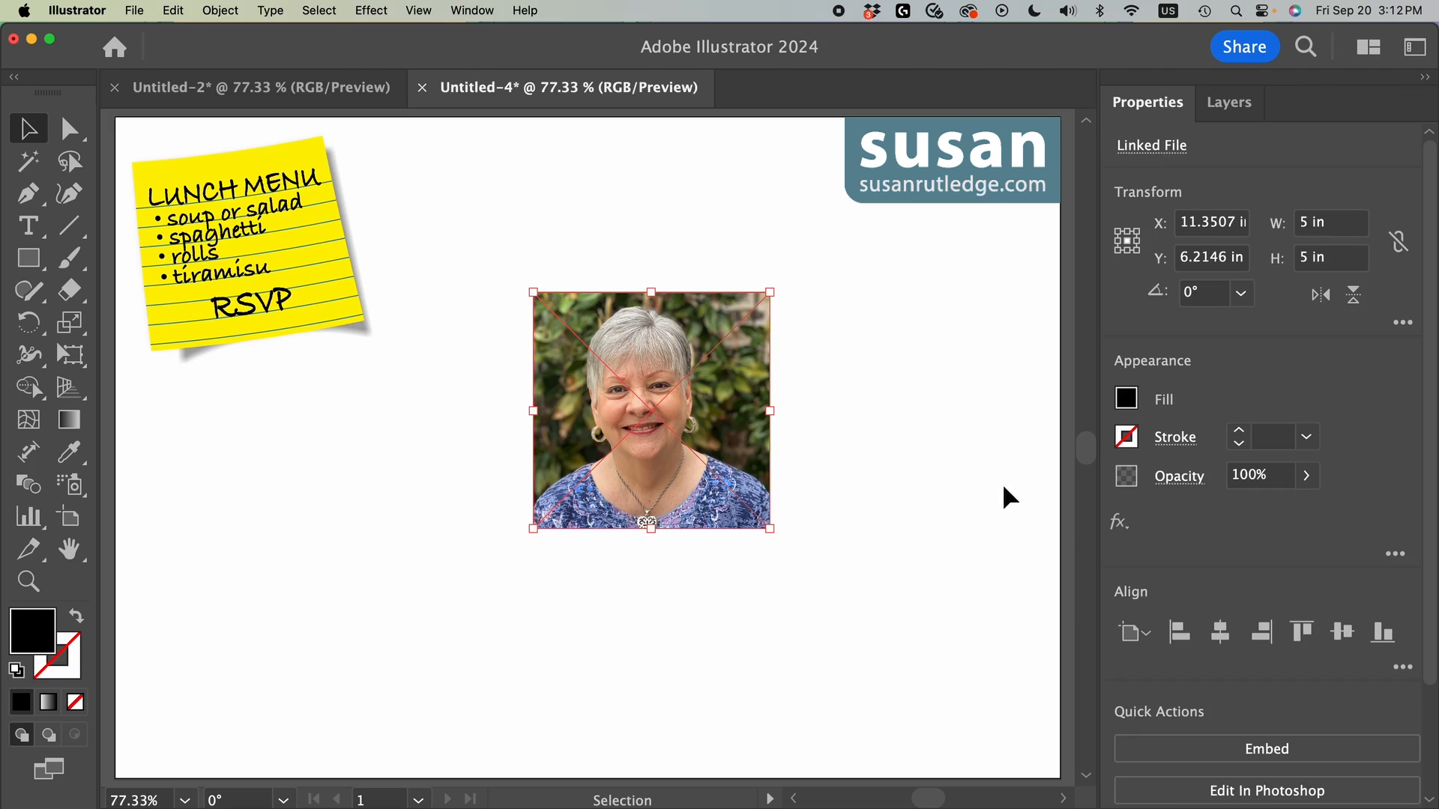
pyautogui.moveTo(1430, 485); pyautogui.dragTo(1428, 674)
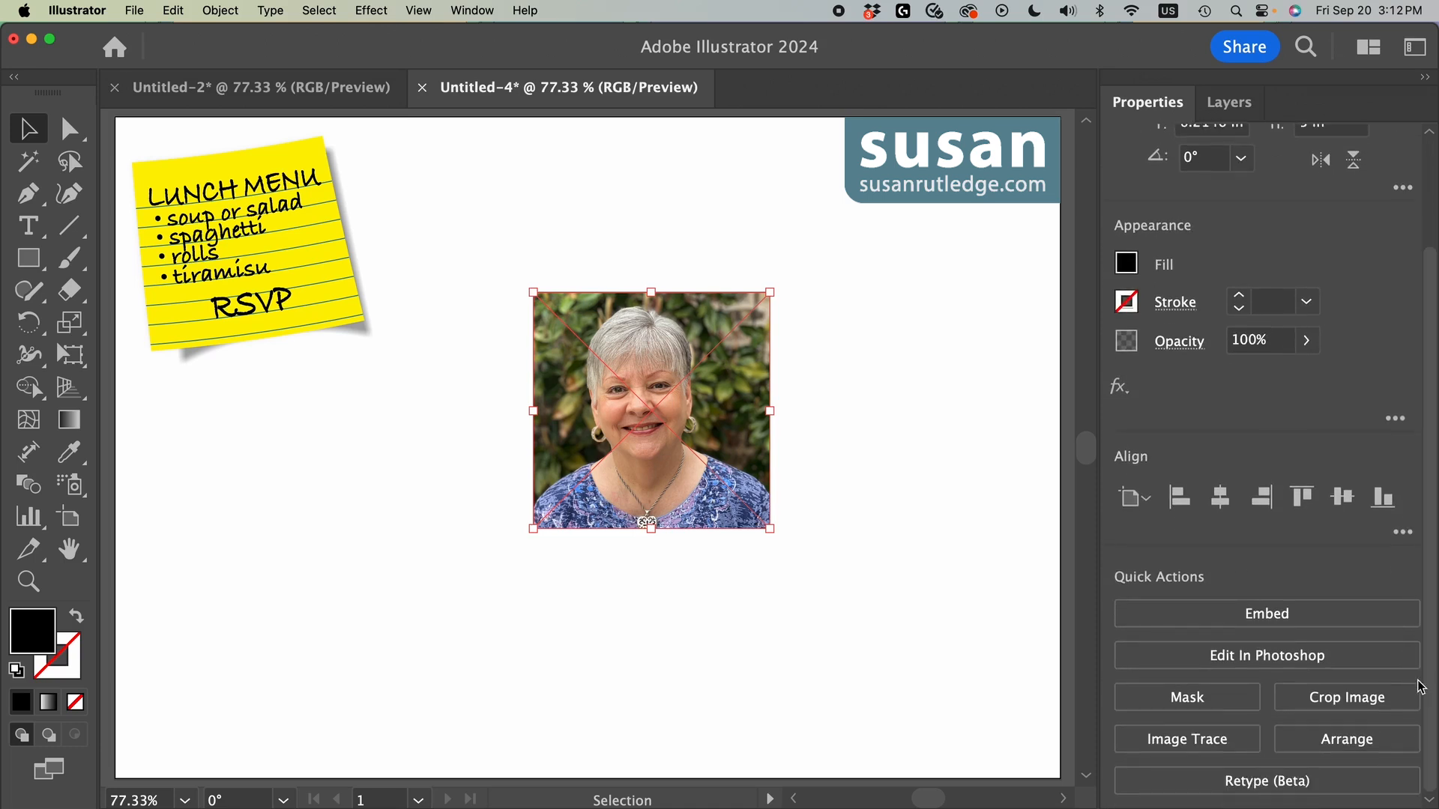
pyautogui.click(1189, 699)
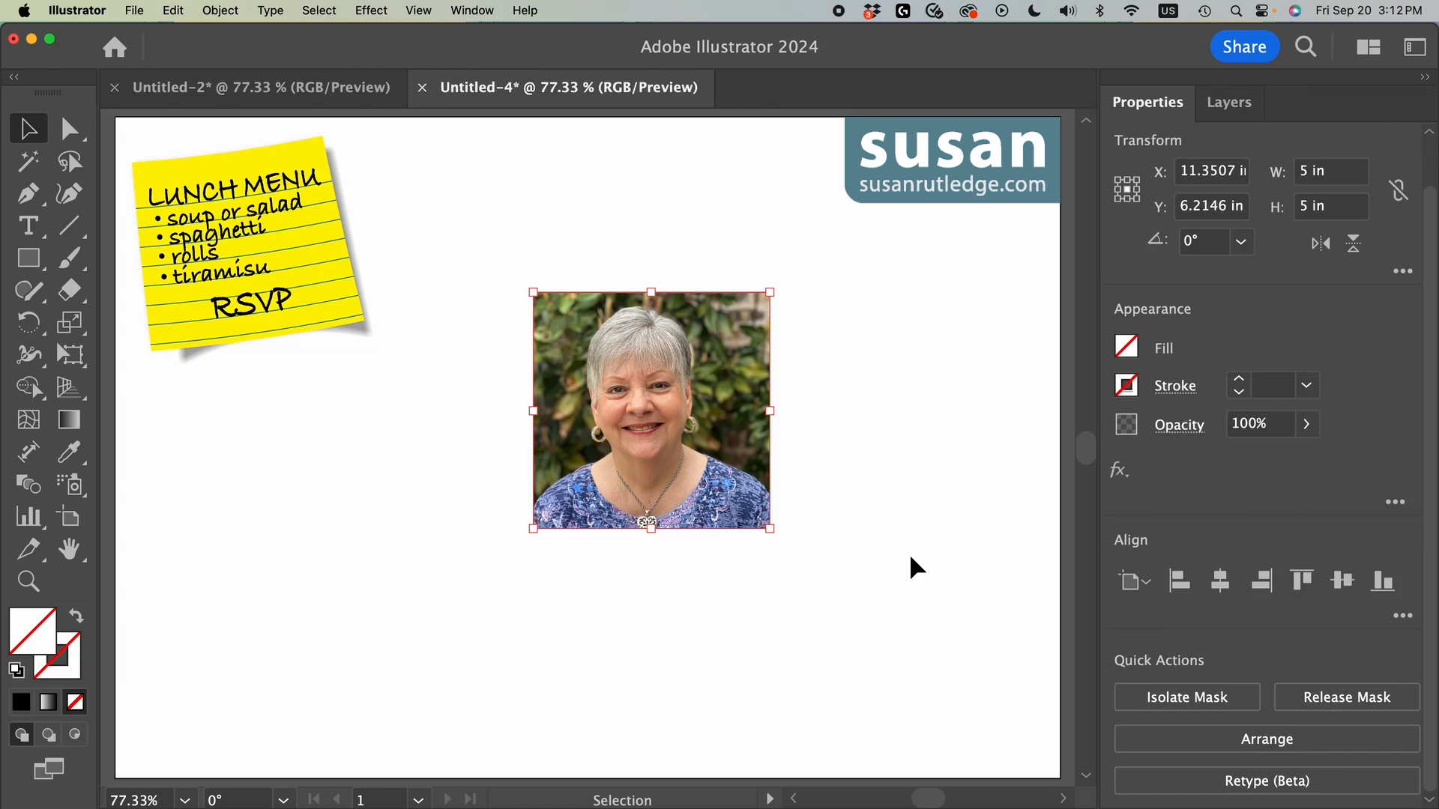
# Step: Reset the photo mask to the default fill and stroke, and make its stroke 10 pt and white
pyautogui.press('d')
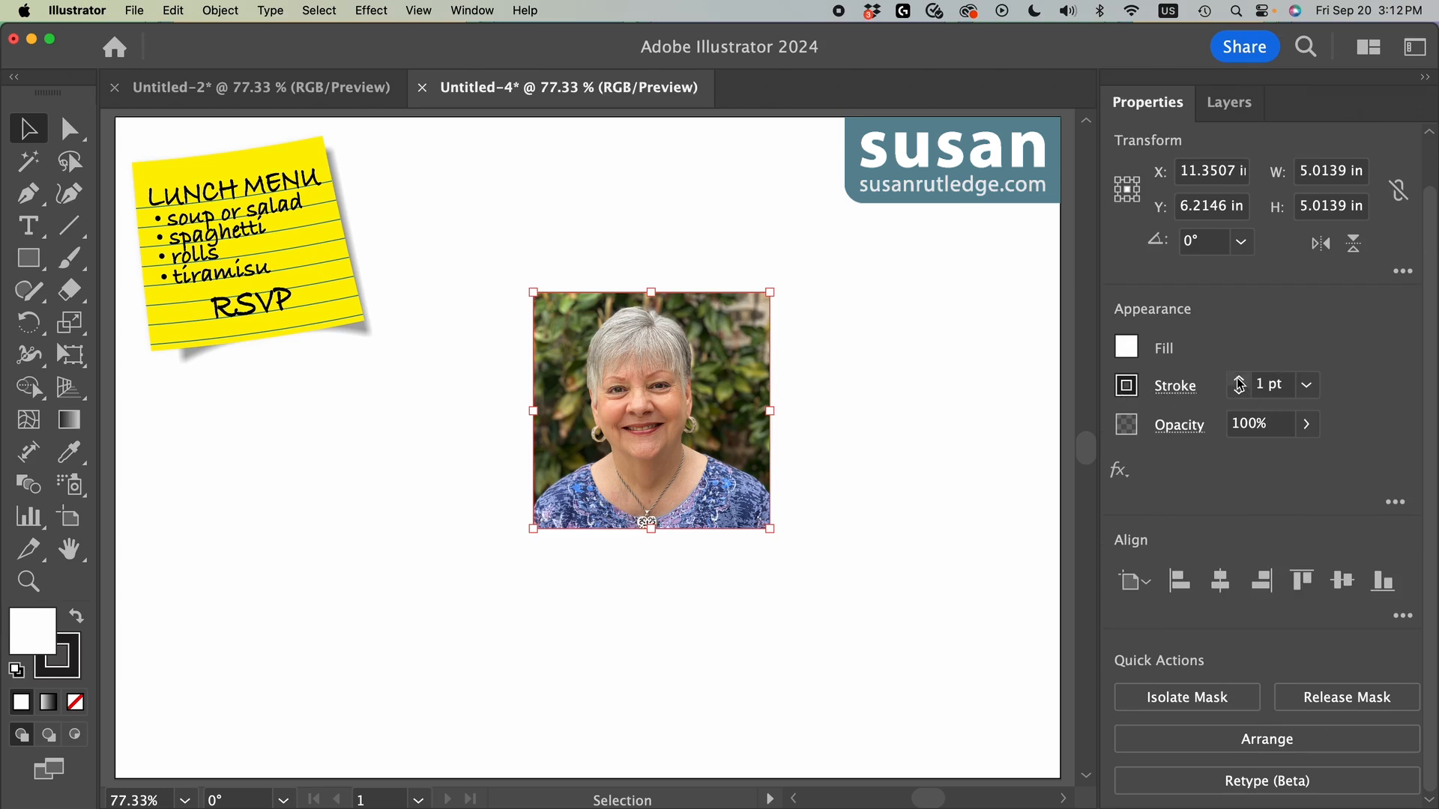
pyautogui.click(1268, 389)
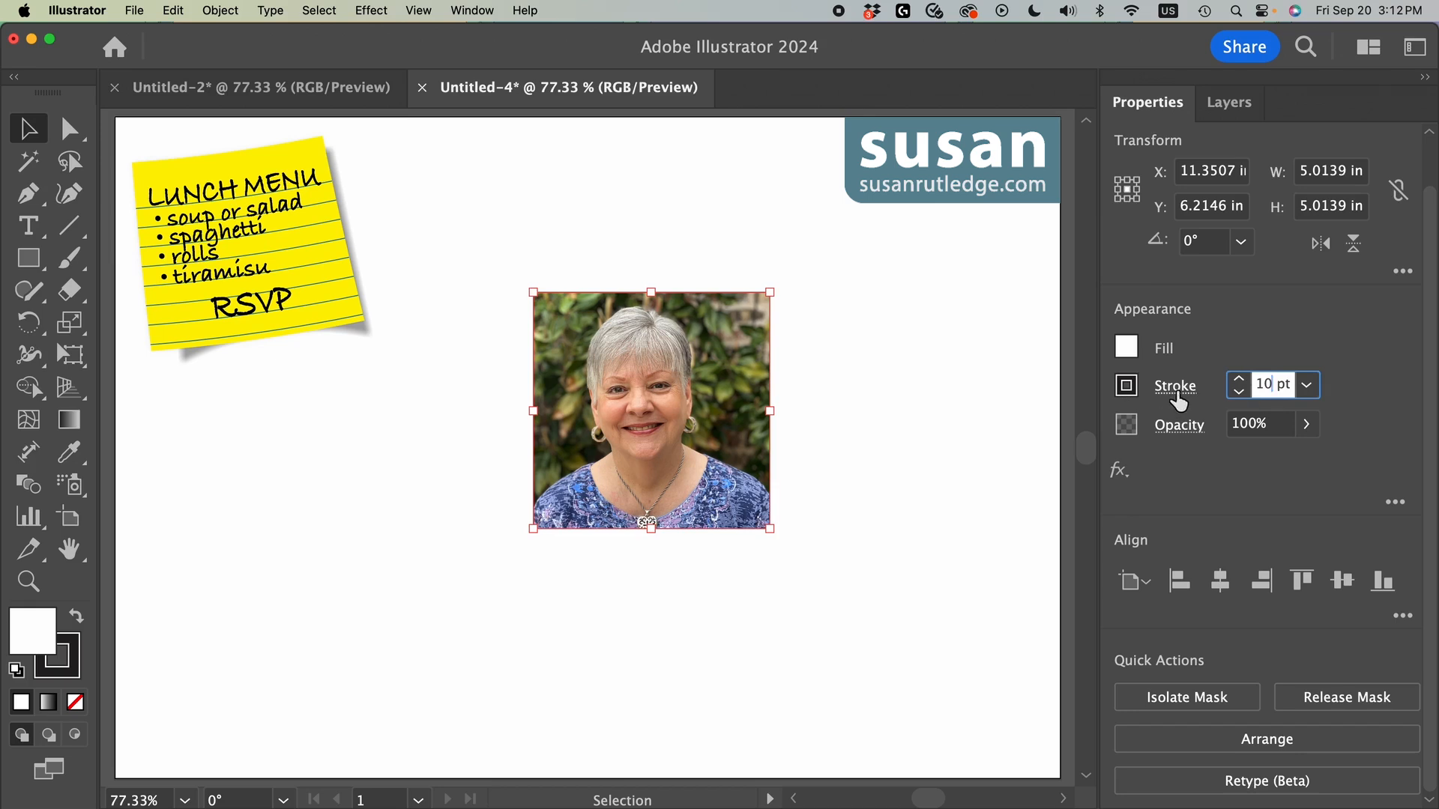
pyautogui.click(1126, 386)
pyautogui.click(916, 492)
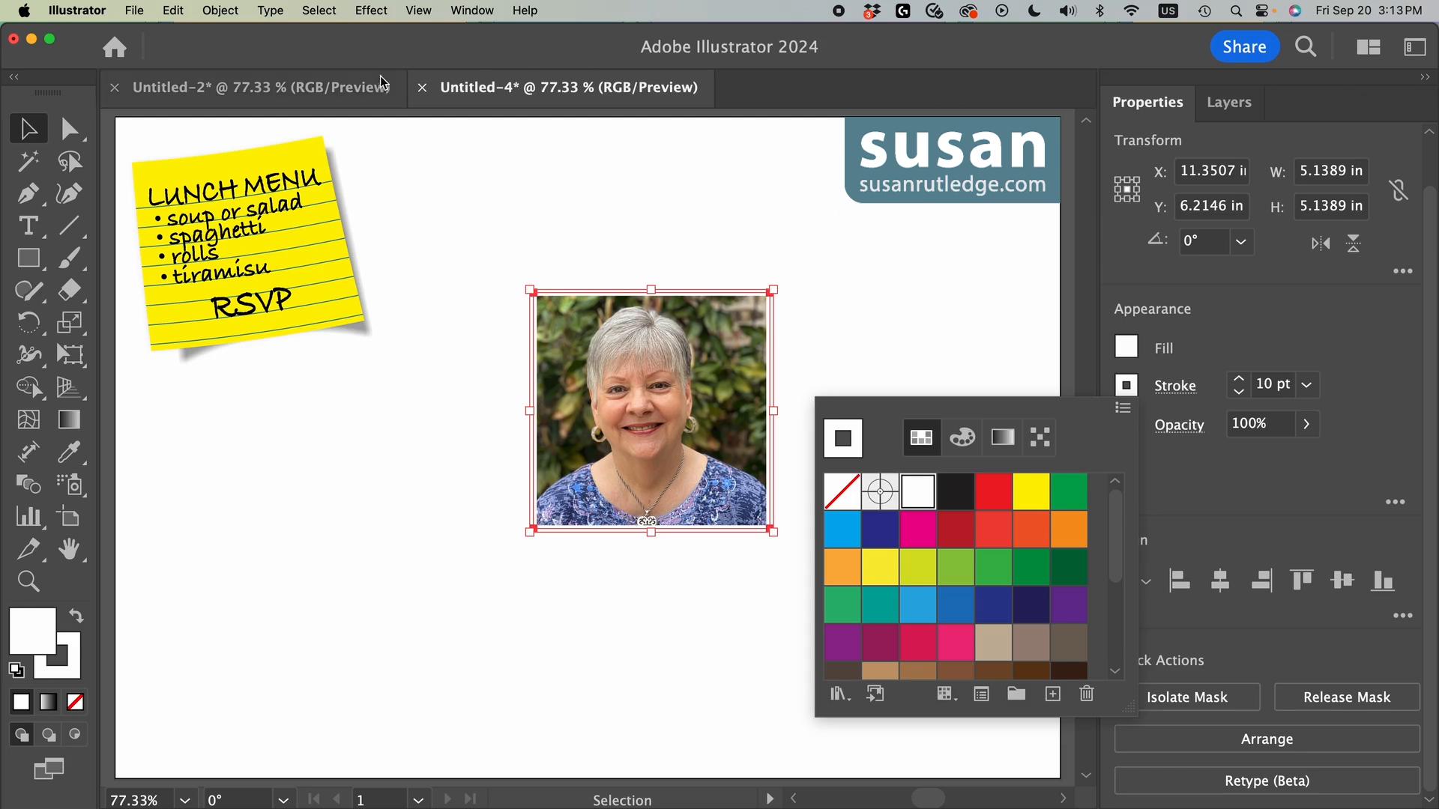
# Step: Give the photo a black Outer Glow in Normal mode with 15% opacity and 0.075 in blur, and move it about 1.9 in left
pyautogui.click(370, 11)
pyautogui.click(369, 10)
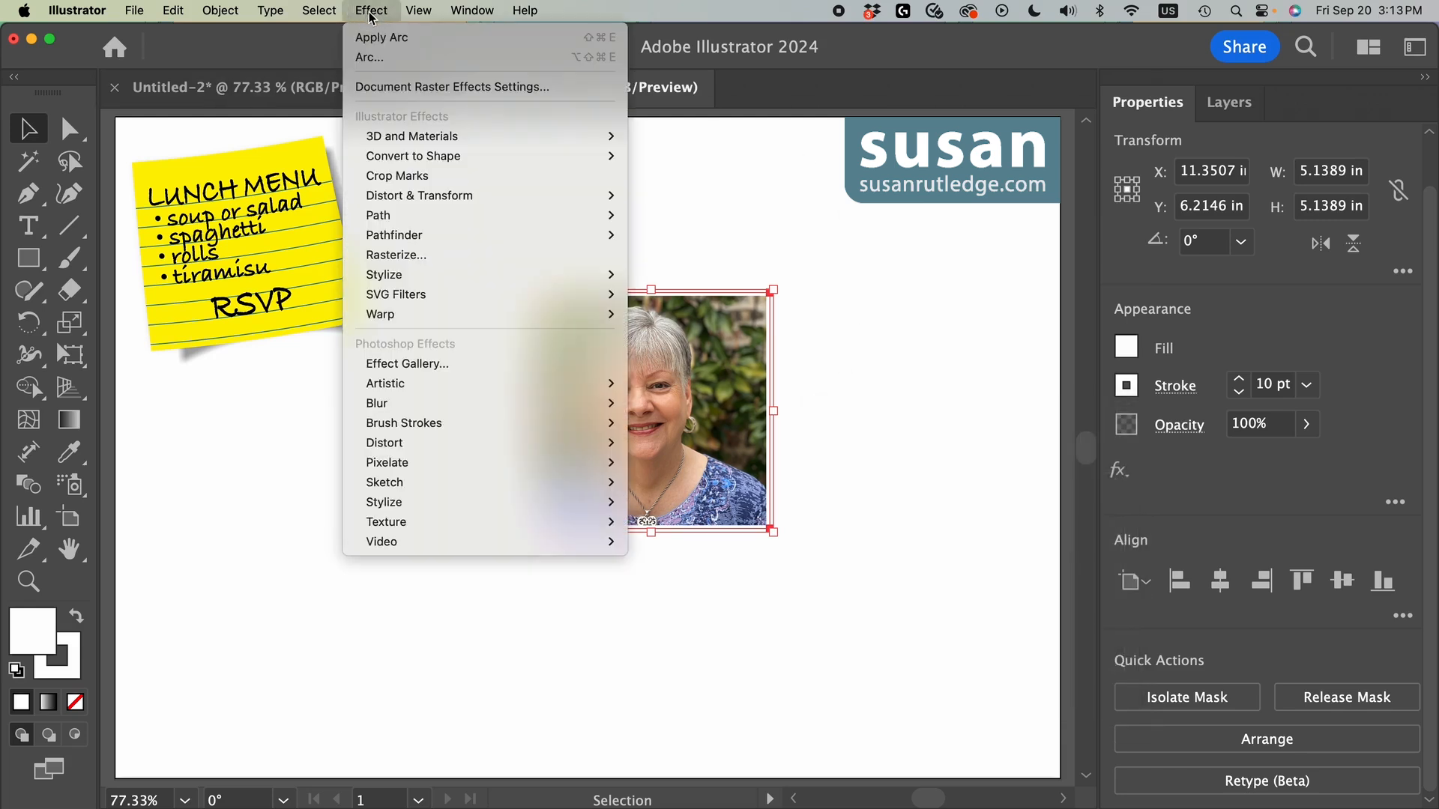
pyautogui.moveTo(411, 276)
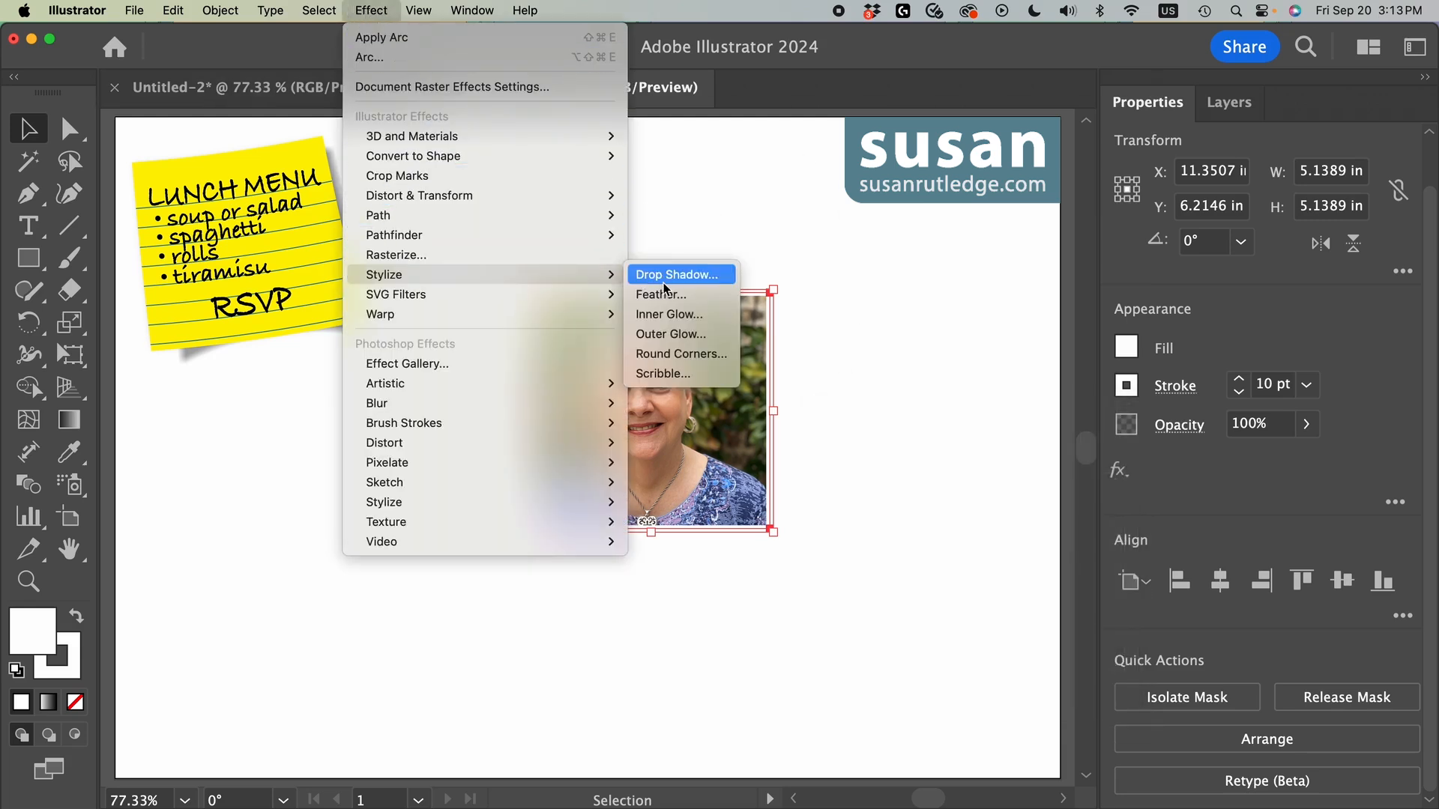
pyautogui.click(668, 335)
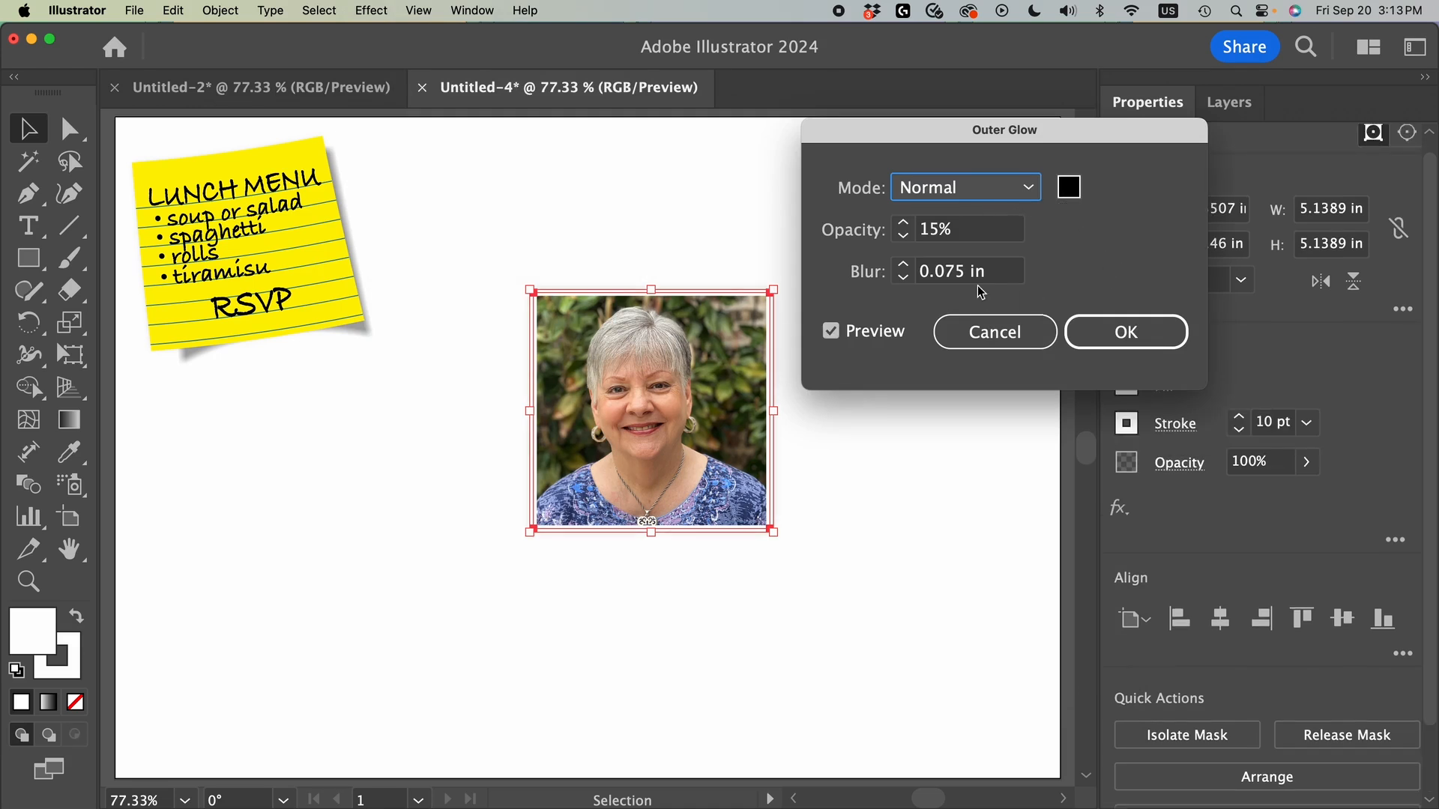
pyautogui.click(1116, 339)
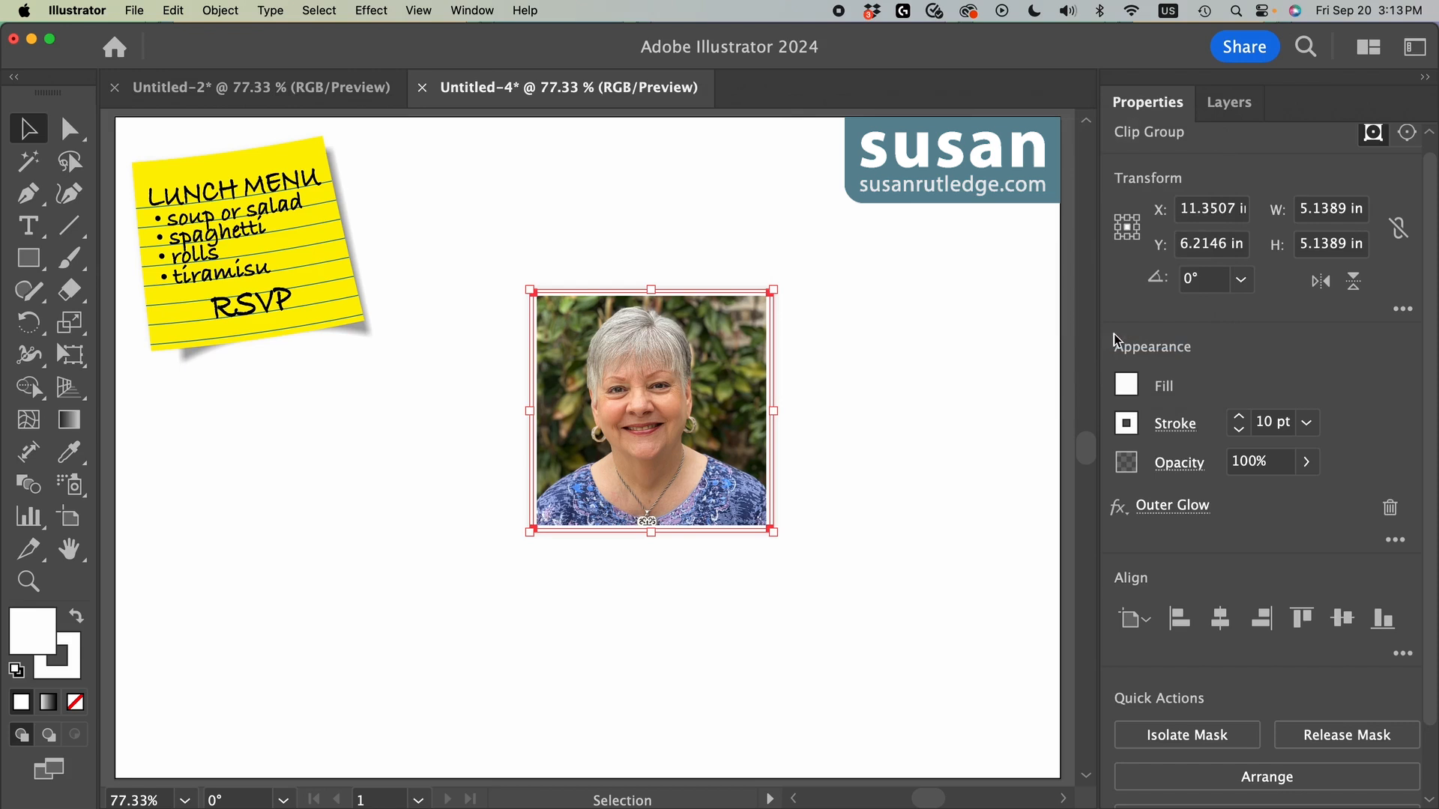
pyautogui.click(870, 353)
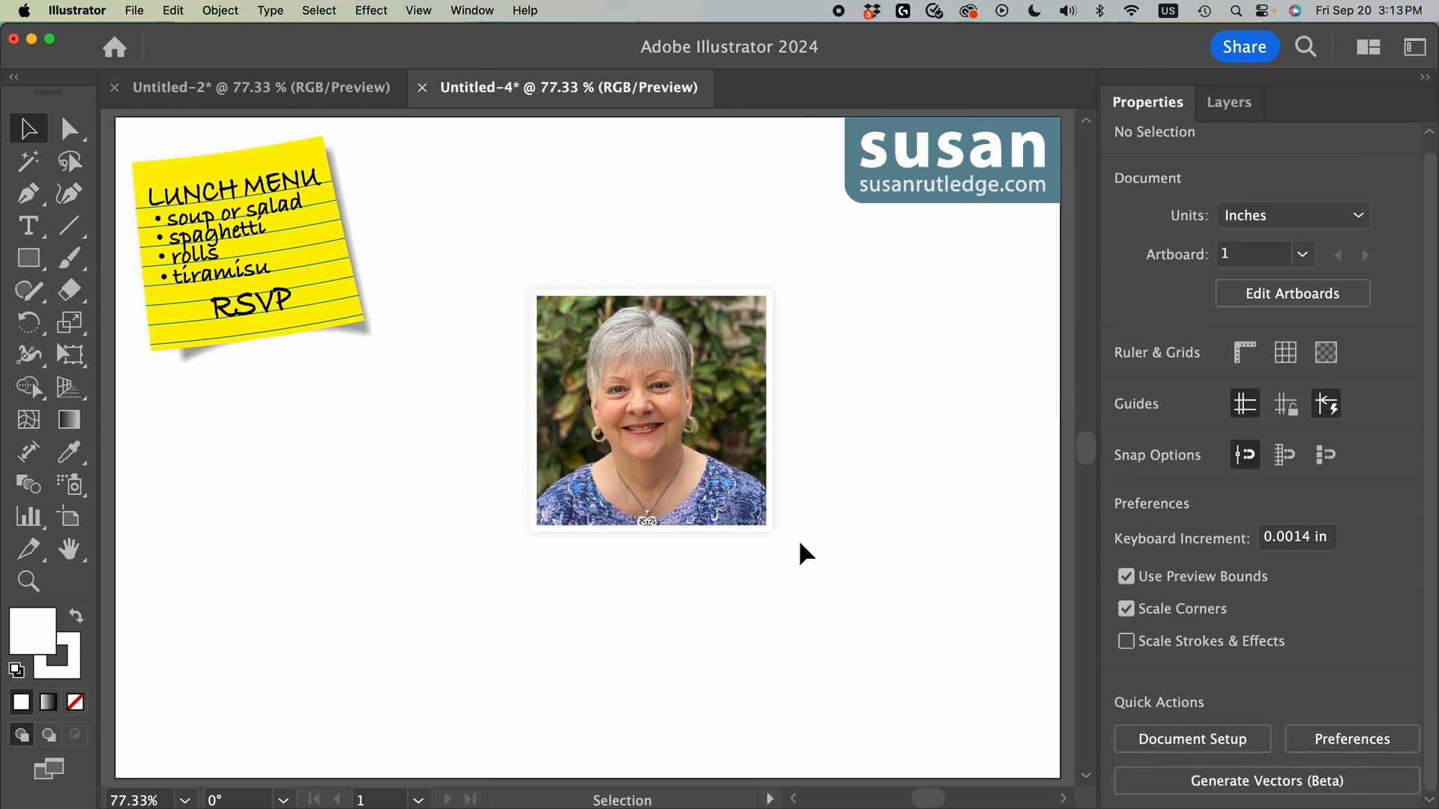
pyautogui.moveTo(739, 472); pyautogui.dragTo(648, 477)
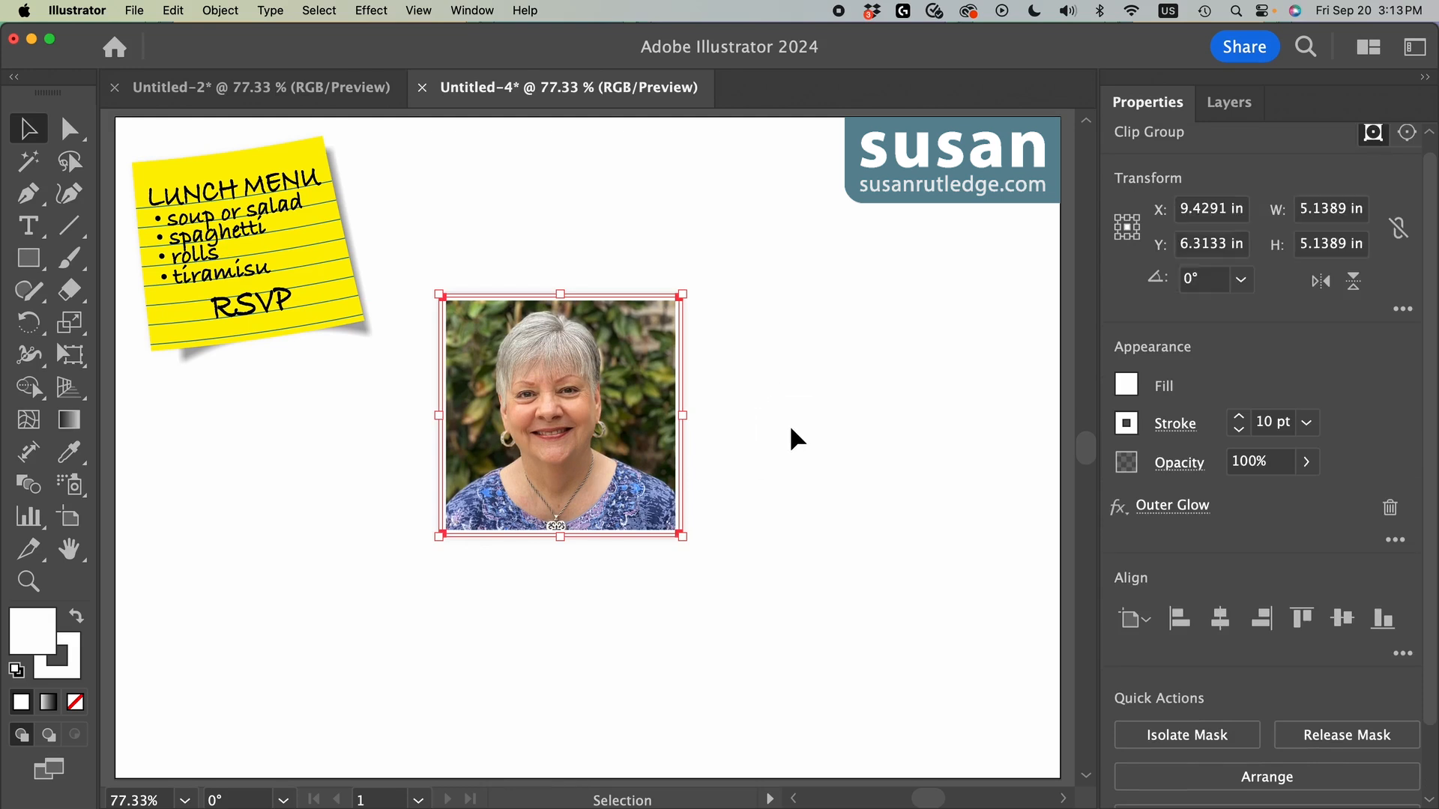
pyautogui.click(789, 424)
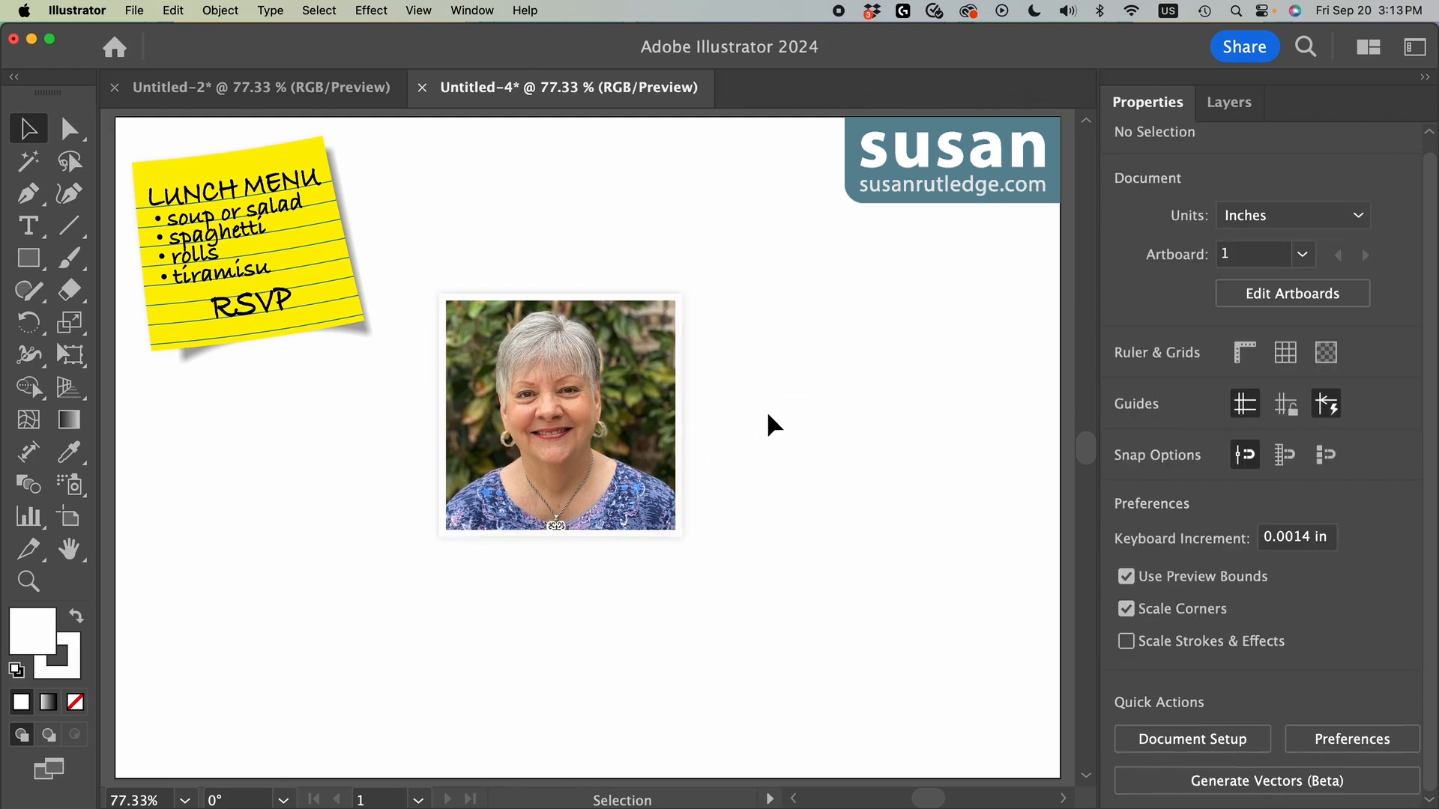
# Step: Create a 5 by 5 in square on the blank area right of the photo and fill it with black
pyautogui.click(28, 257)
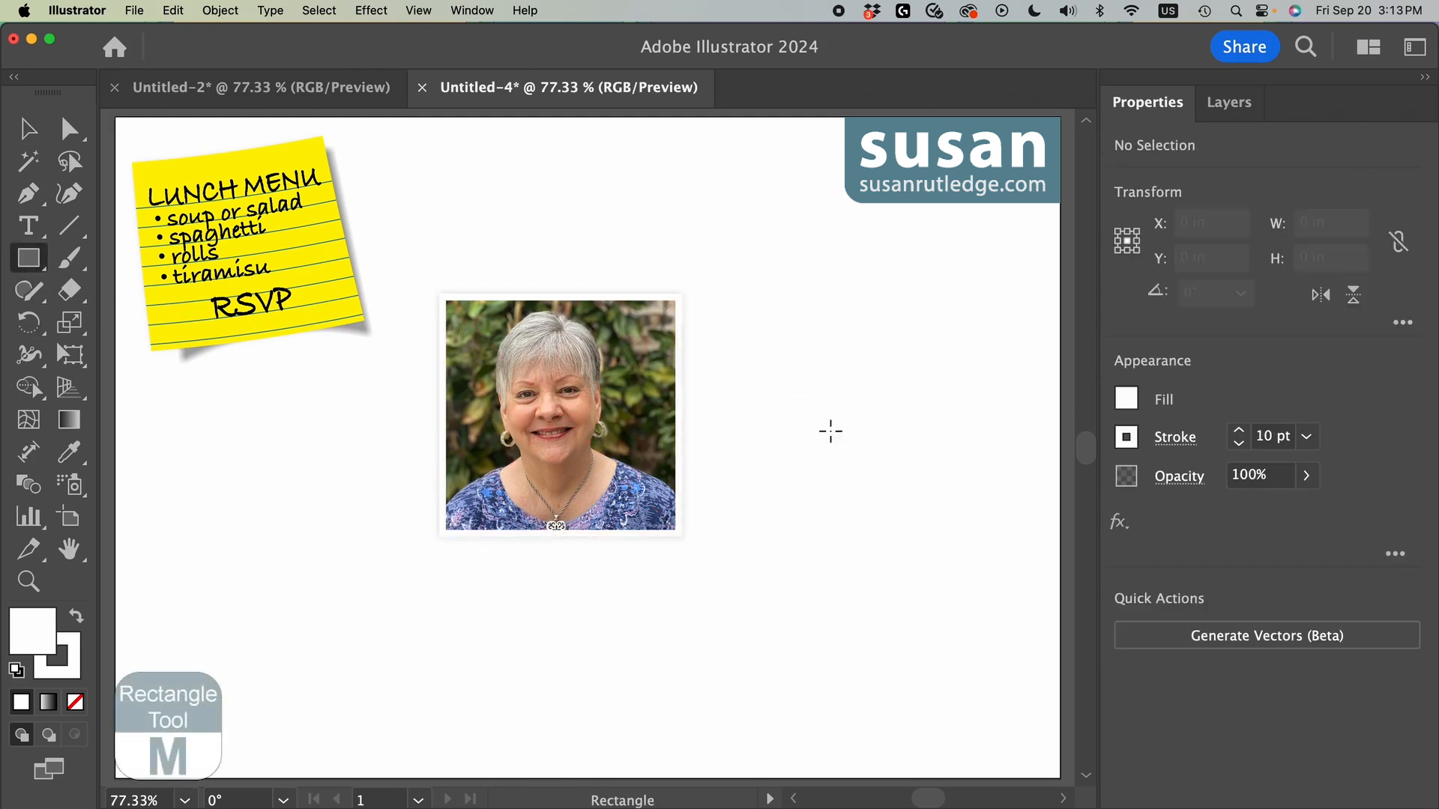
pyautogui.click(777, 311)
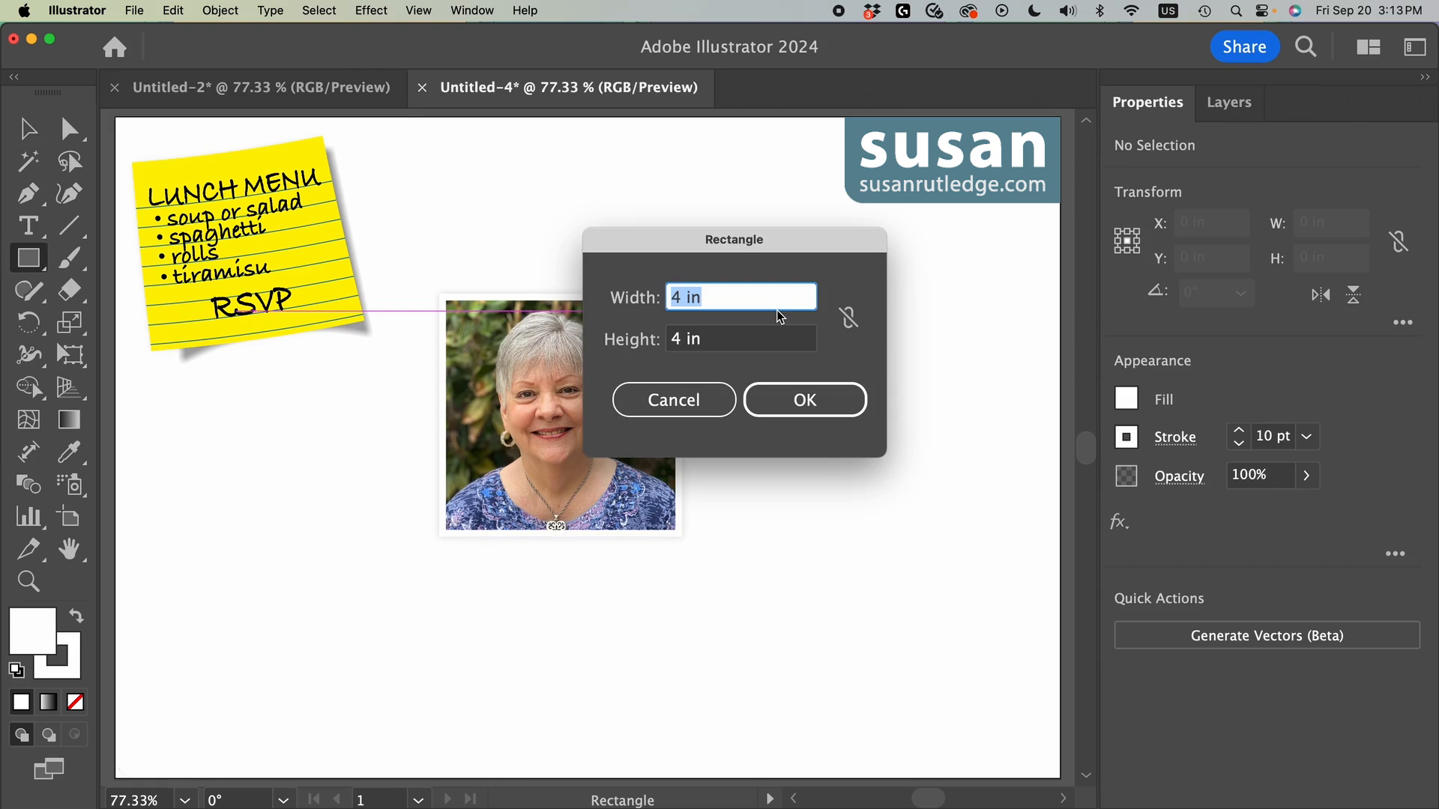
pyautogui.write('5')
pyautogui.press('Tab')
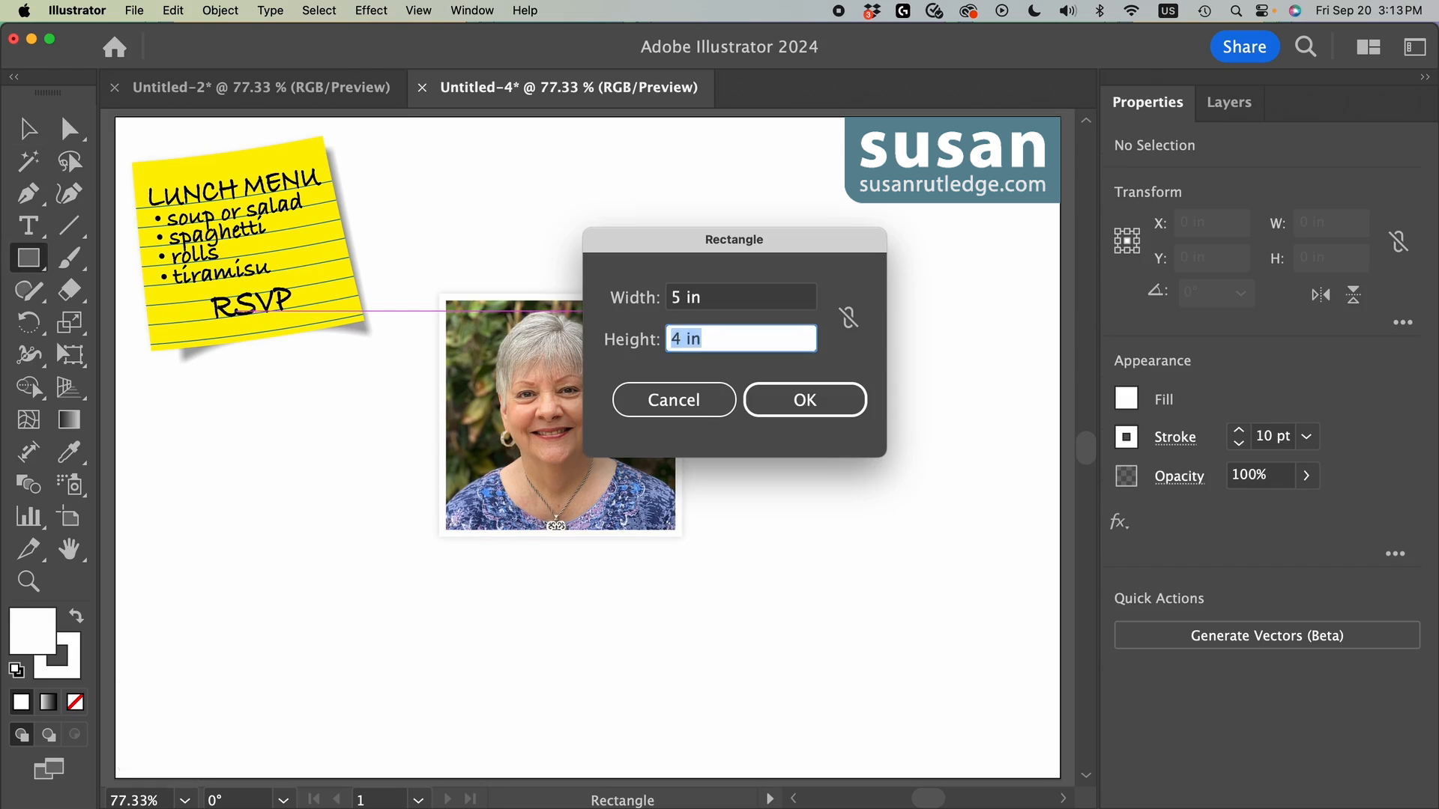
pyautogui.write('5')
pyautogui.press('Return')
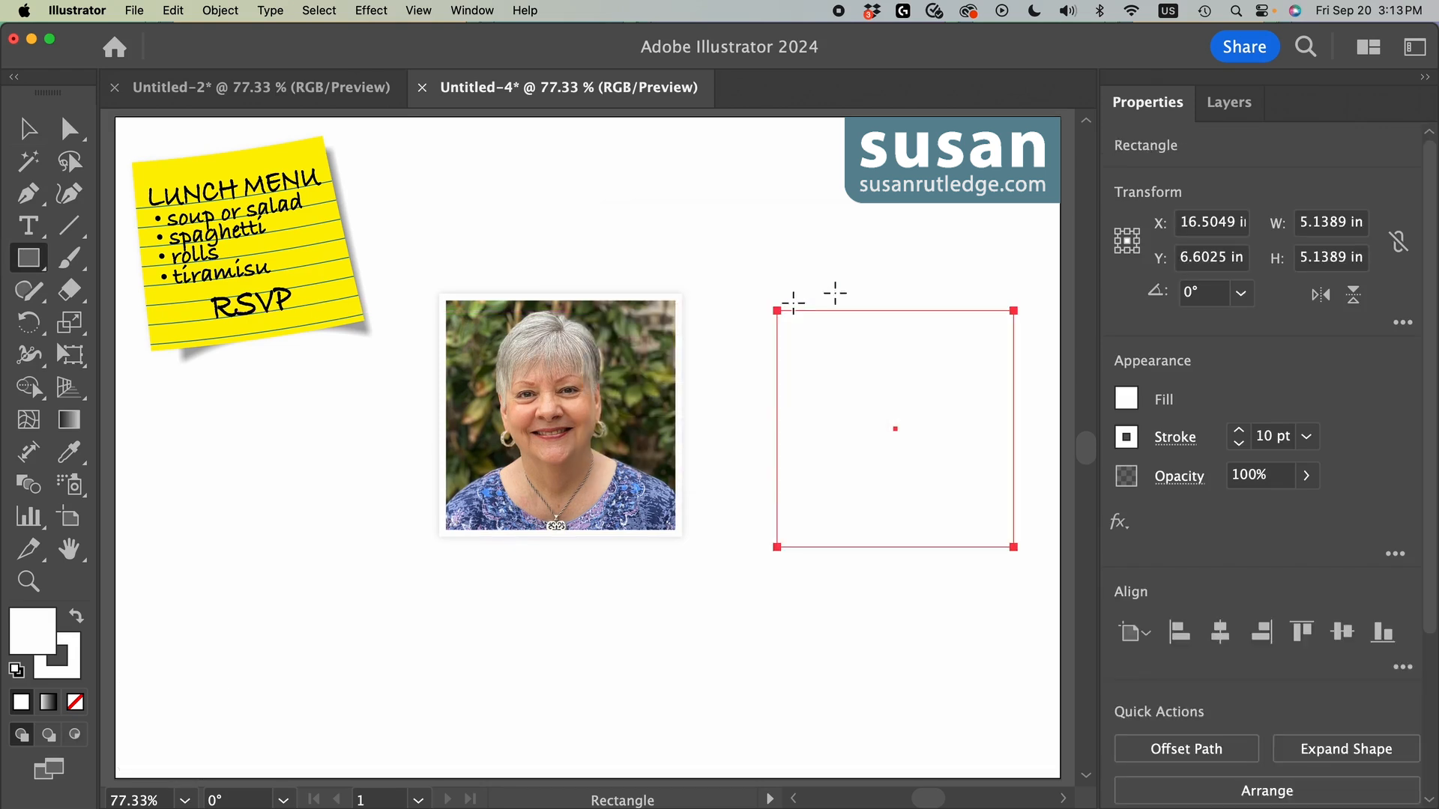
pyautogui.click(1128, 400)
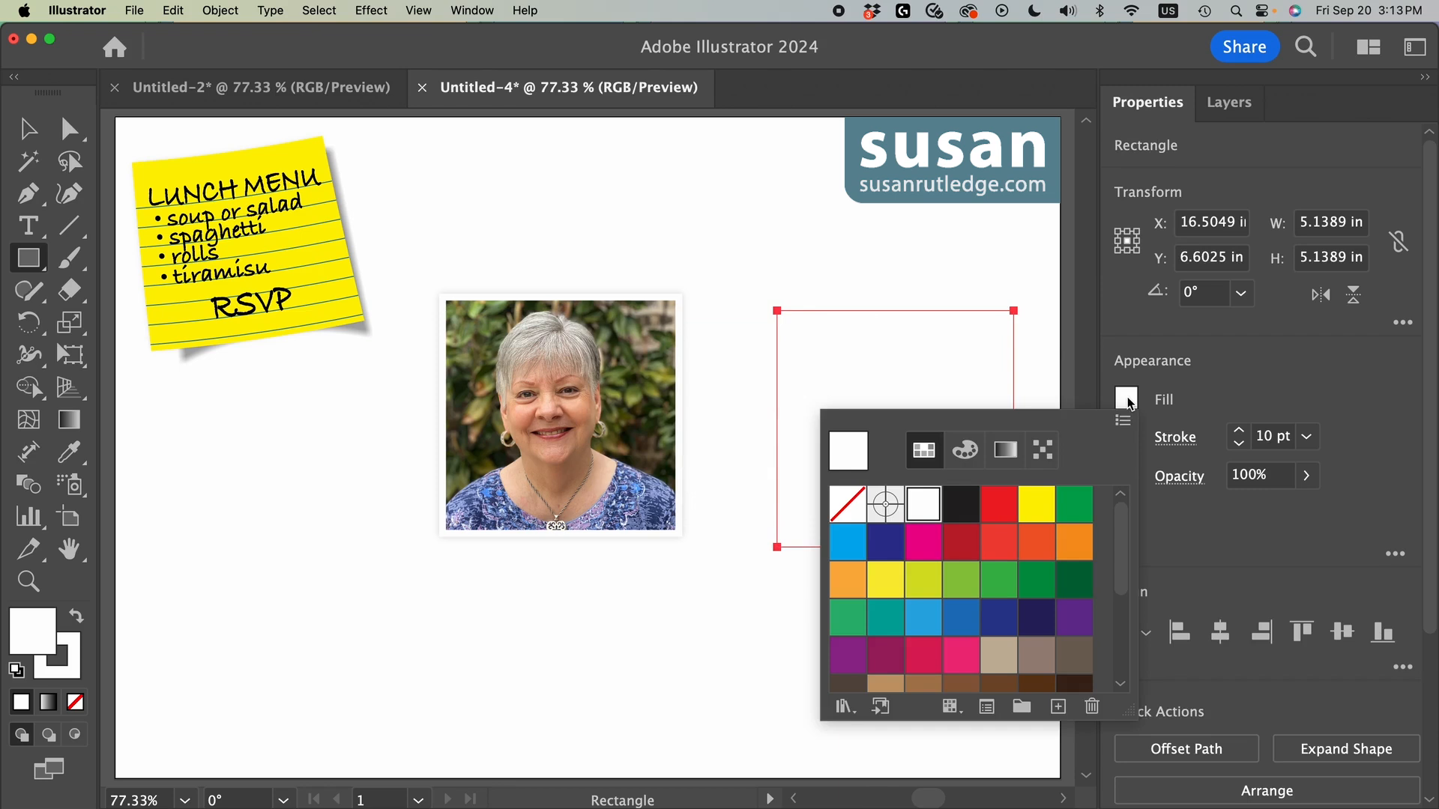
pyautogui.click(961, 503)
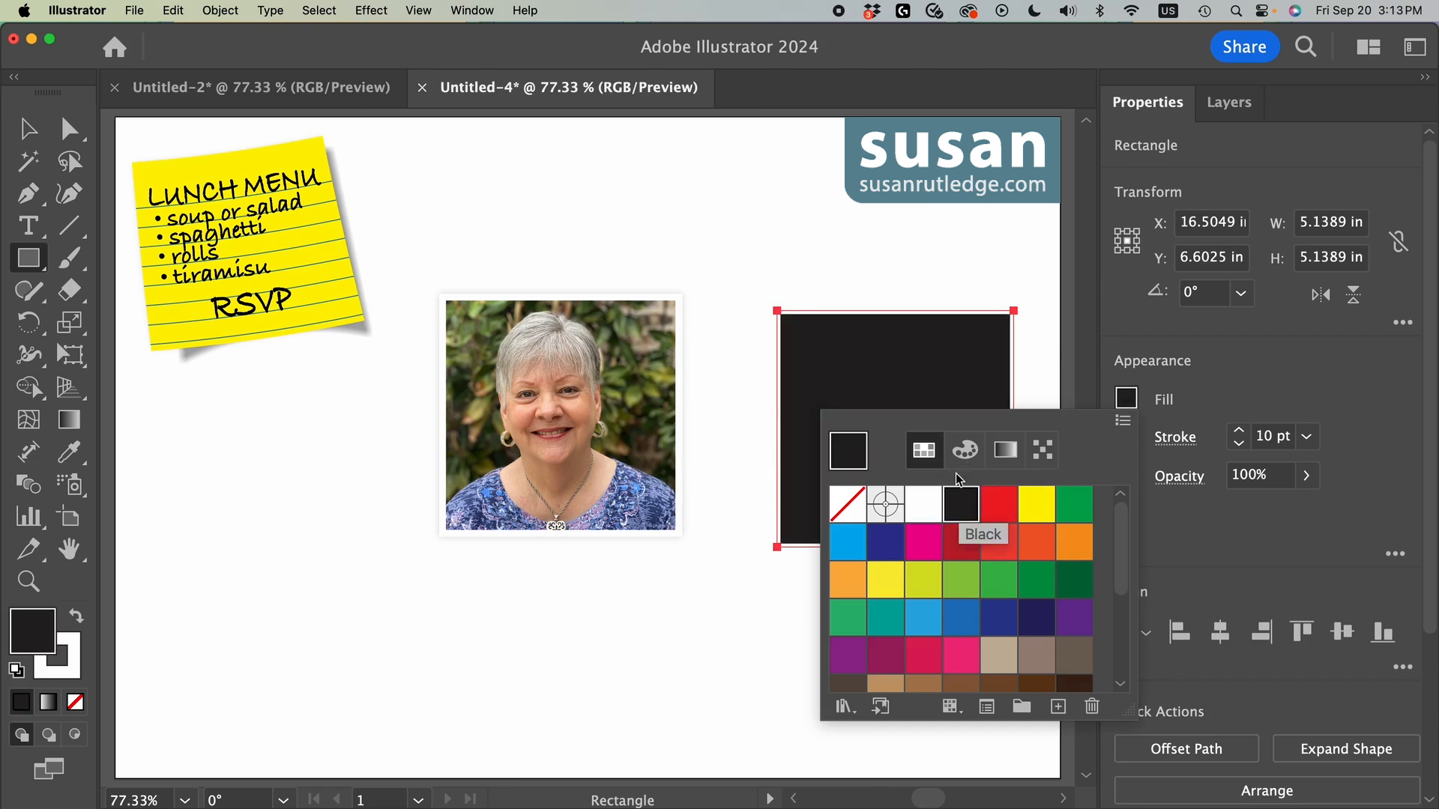
# Step: Remove the stroke from the black square
pyautogui.click(1240, 403)
pyautogui.click(1240, 445)
pyautogui.click(1240, 448)
pyautogui.click(1240, 448)
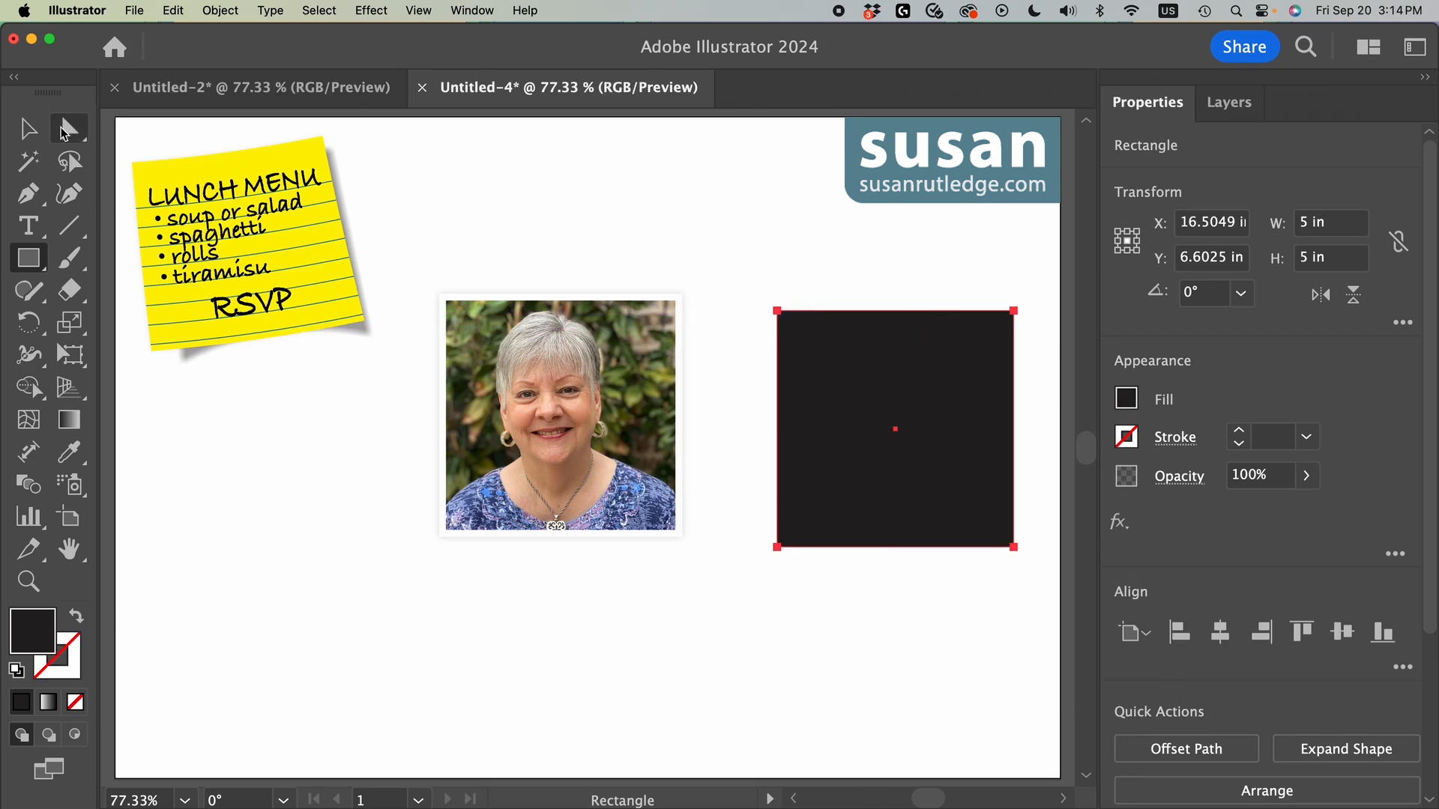
# Step: Move the black square's upper-left anchor point 0.25 in horizontally and 0 in vertically
pyautogui.click(65, 133)
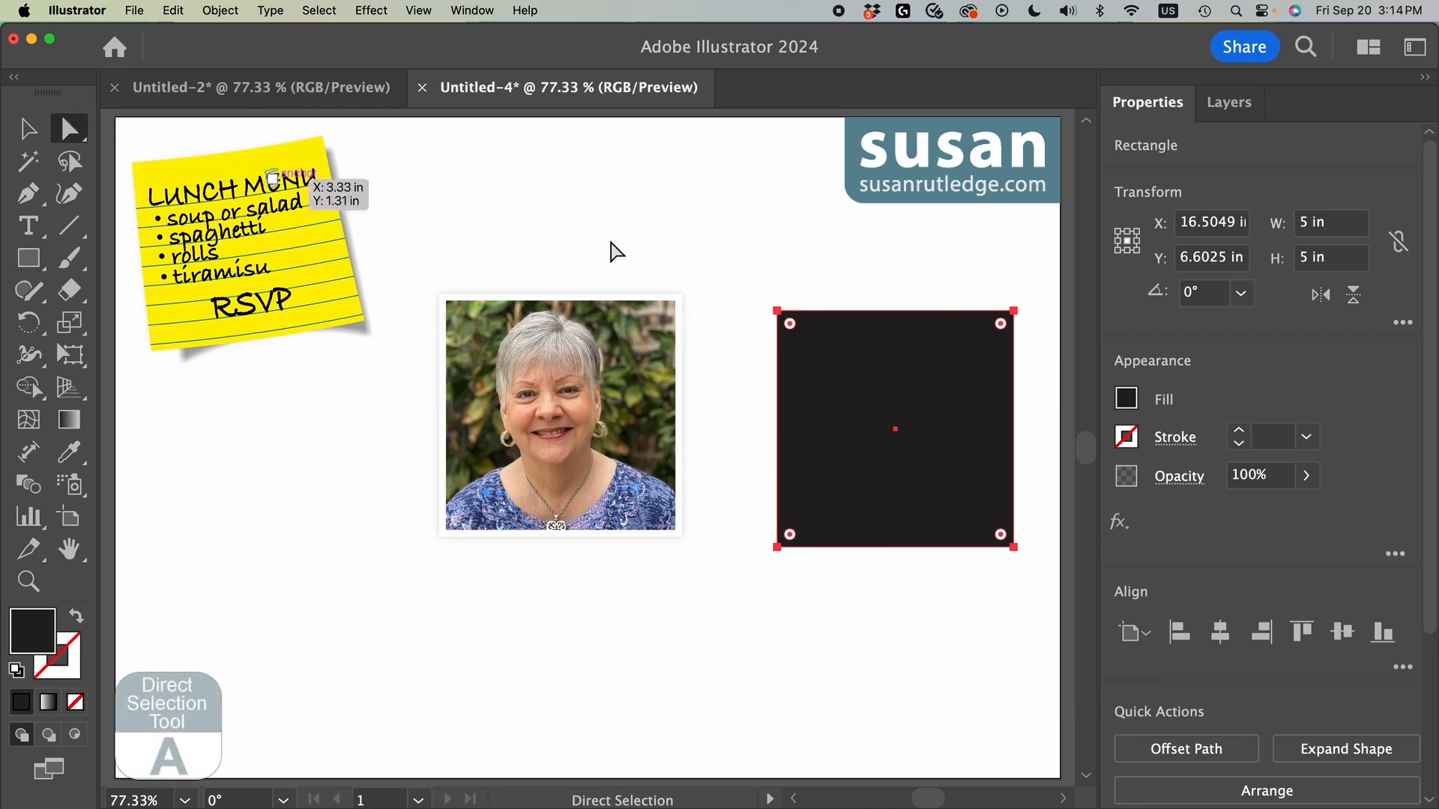
pyautogui.click(777, 314)
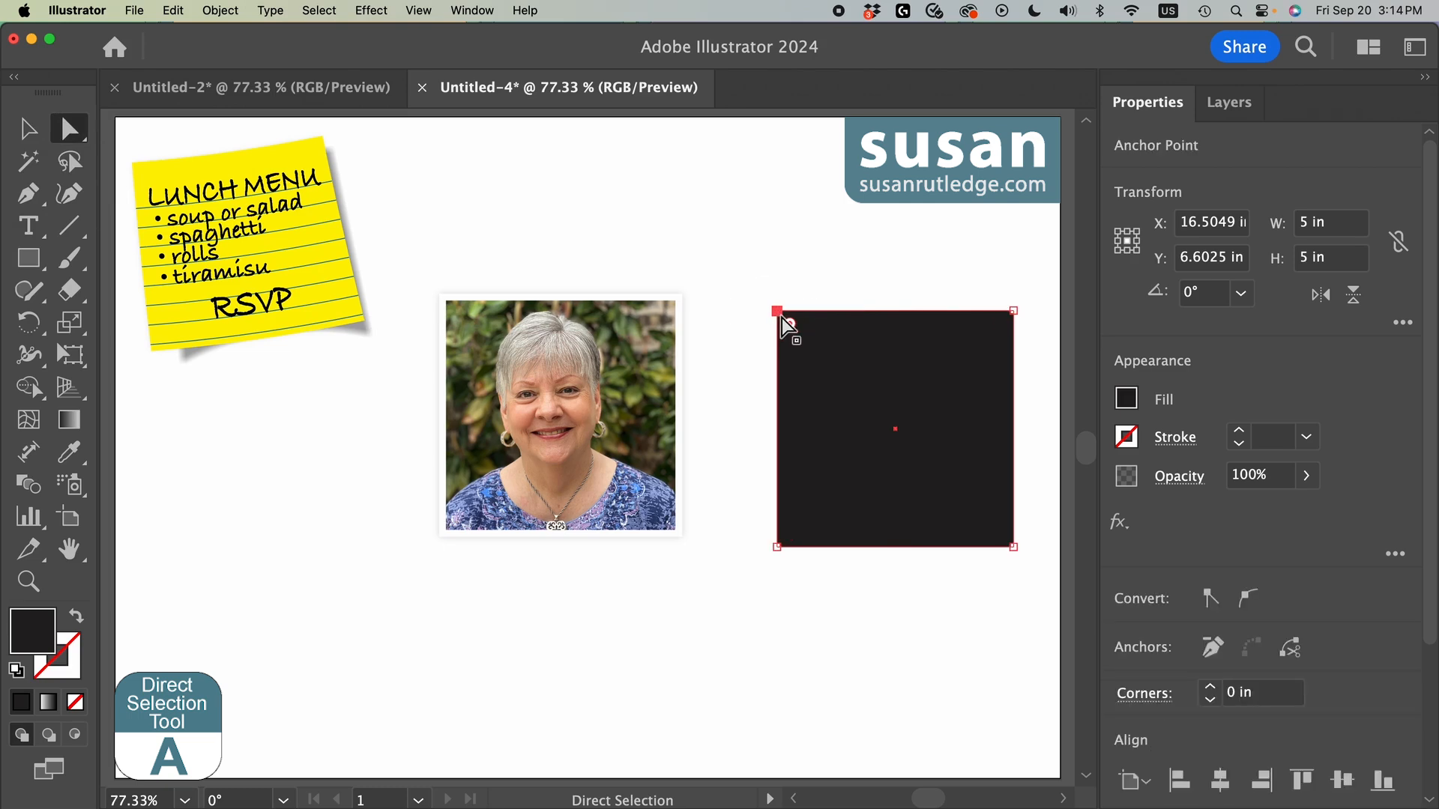
pyautogui.click(228, 12)
pyautogui.moveTo(229, 39)
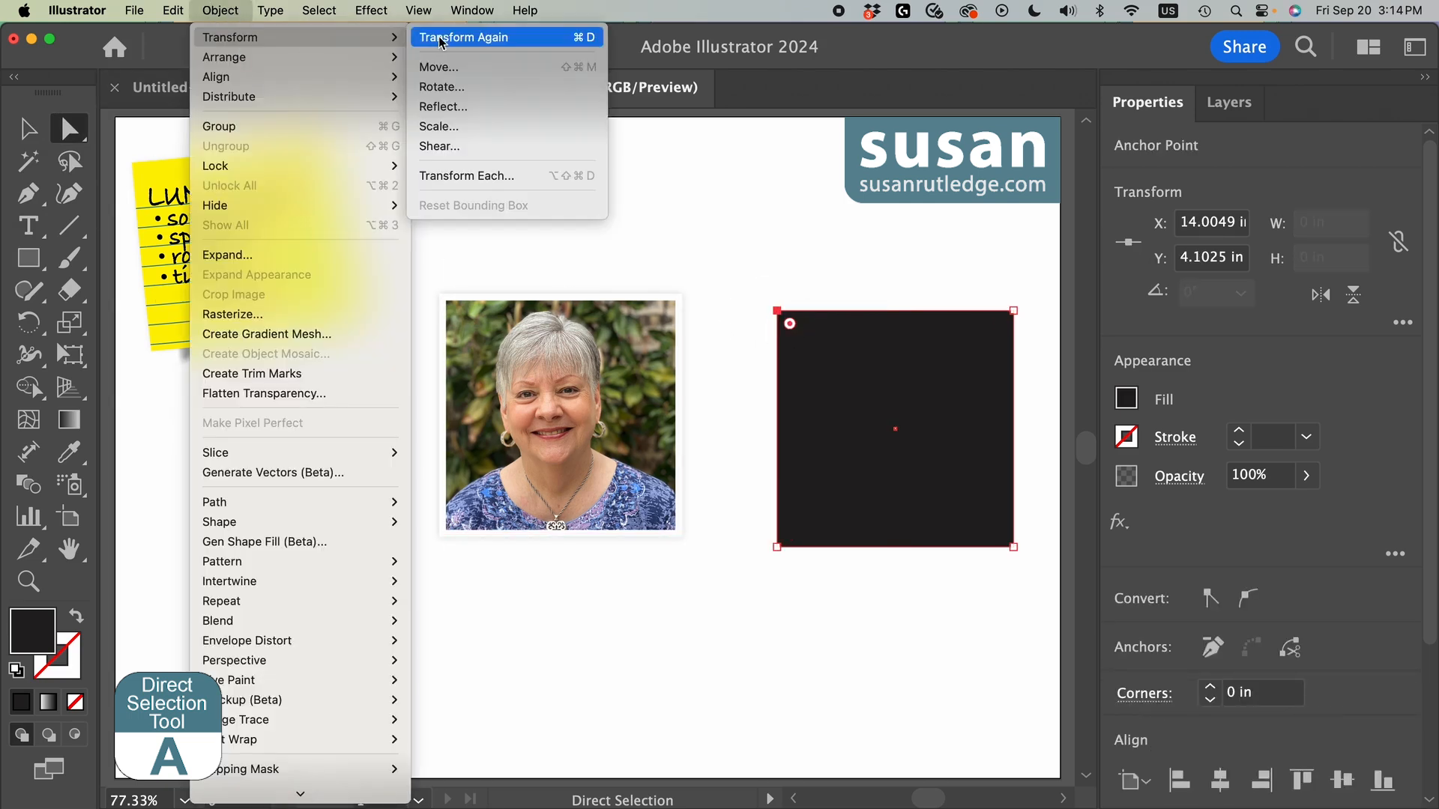
pyautogui.click(444, 69)
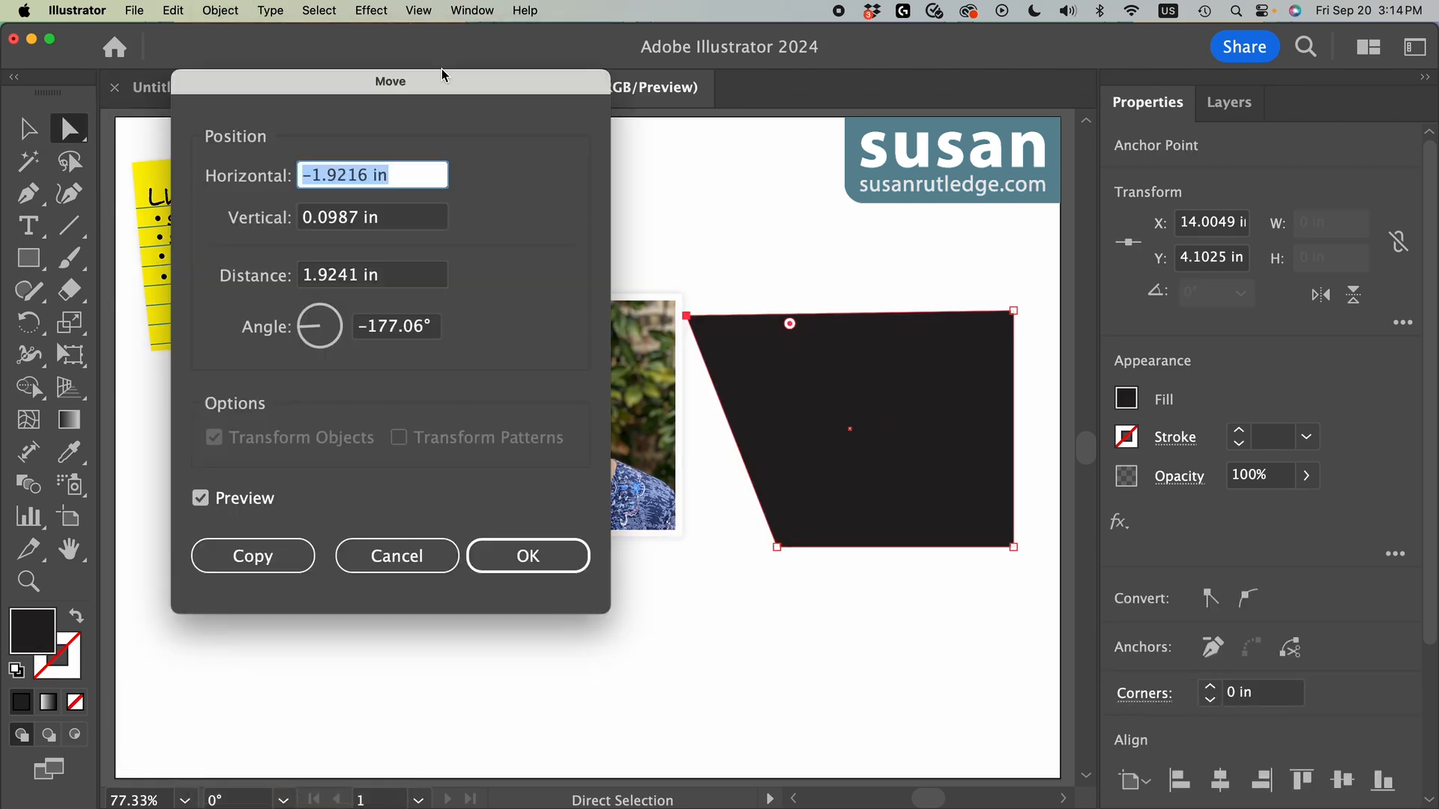
pyautogui.write('5')
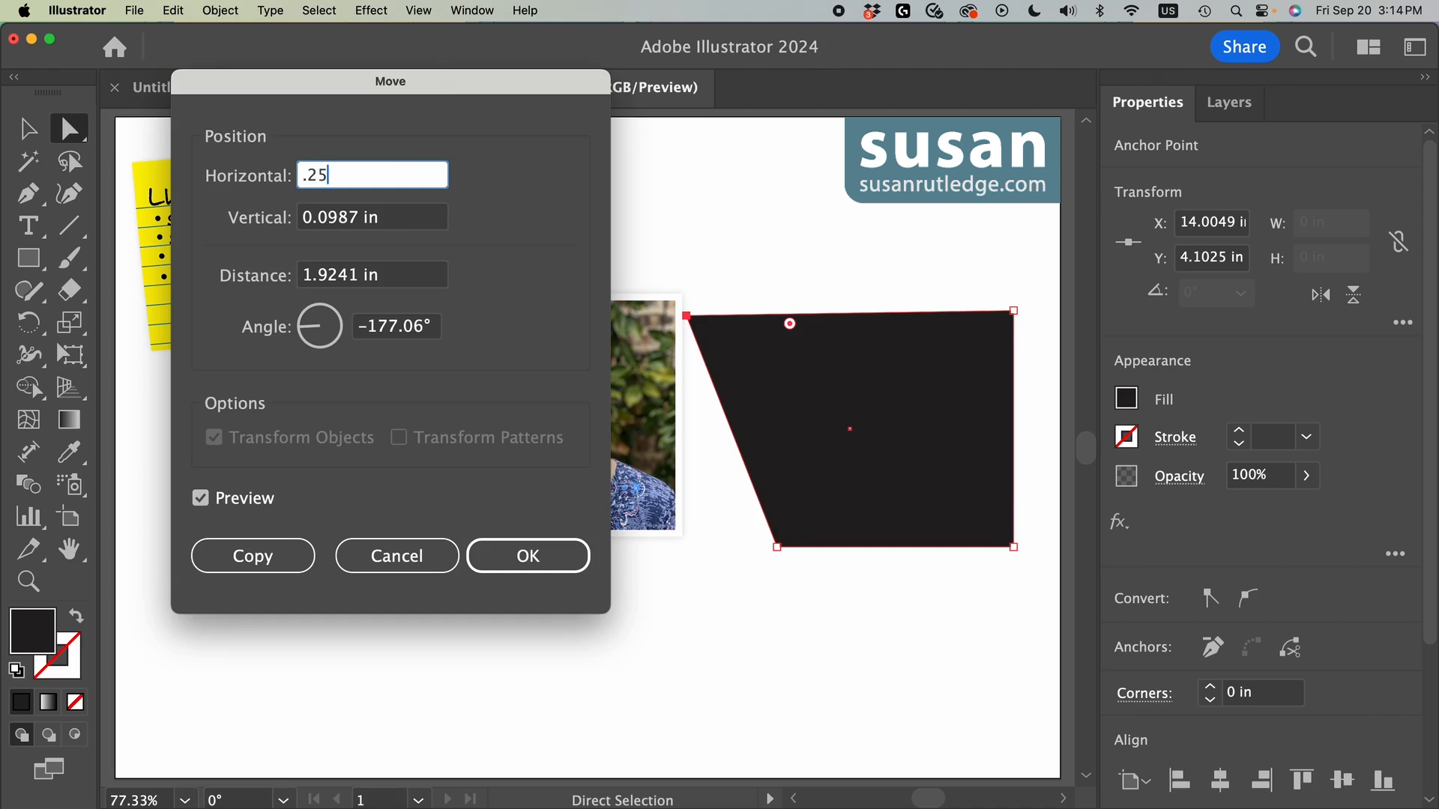
pyautogui.press('Tab')
pyautogui.write('0')
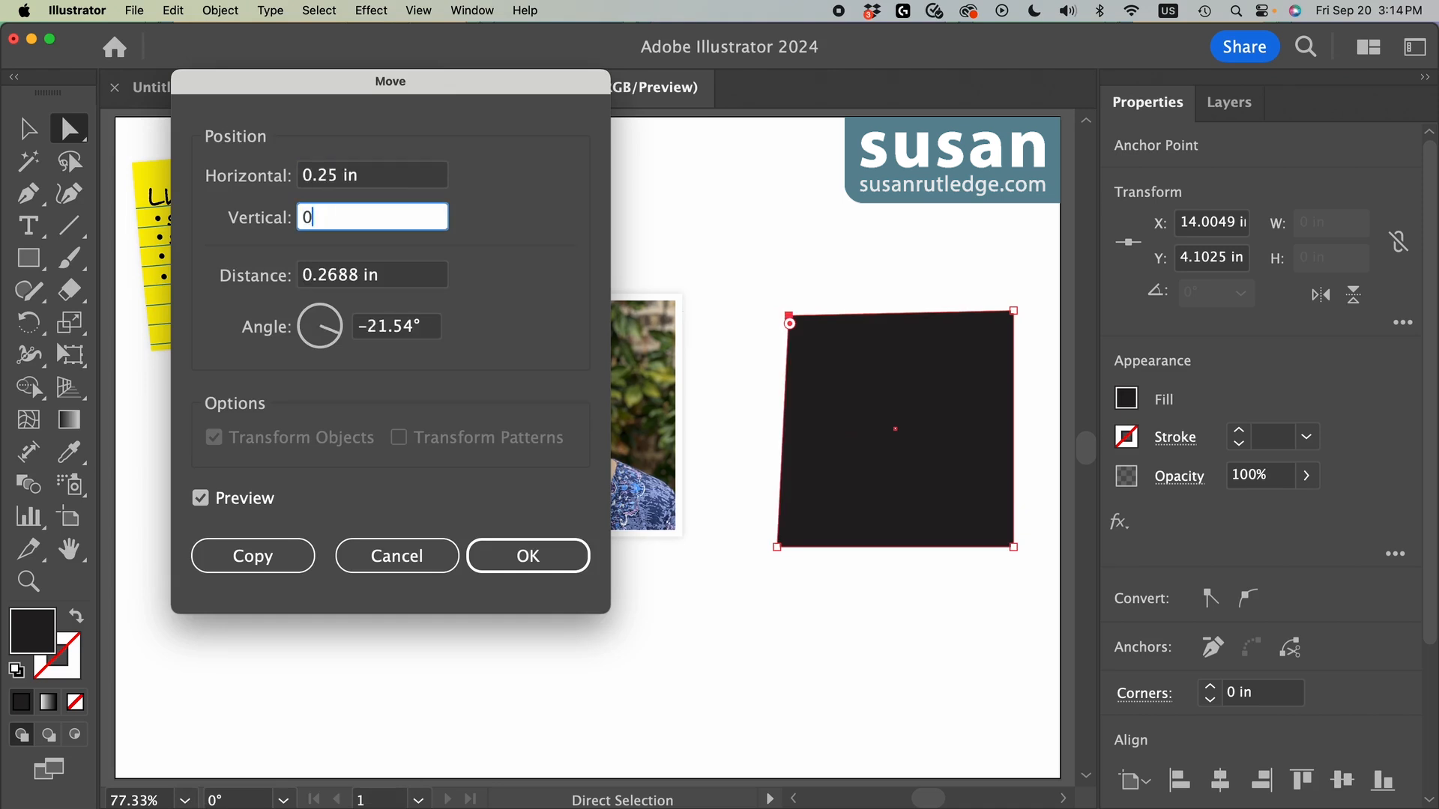
pyautogui.click(553, 554)
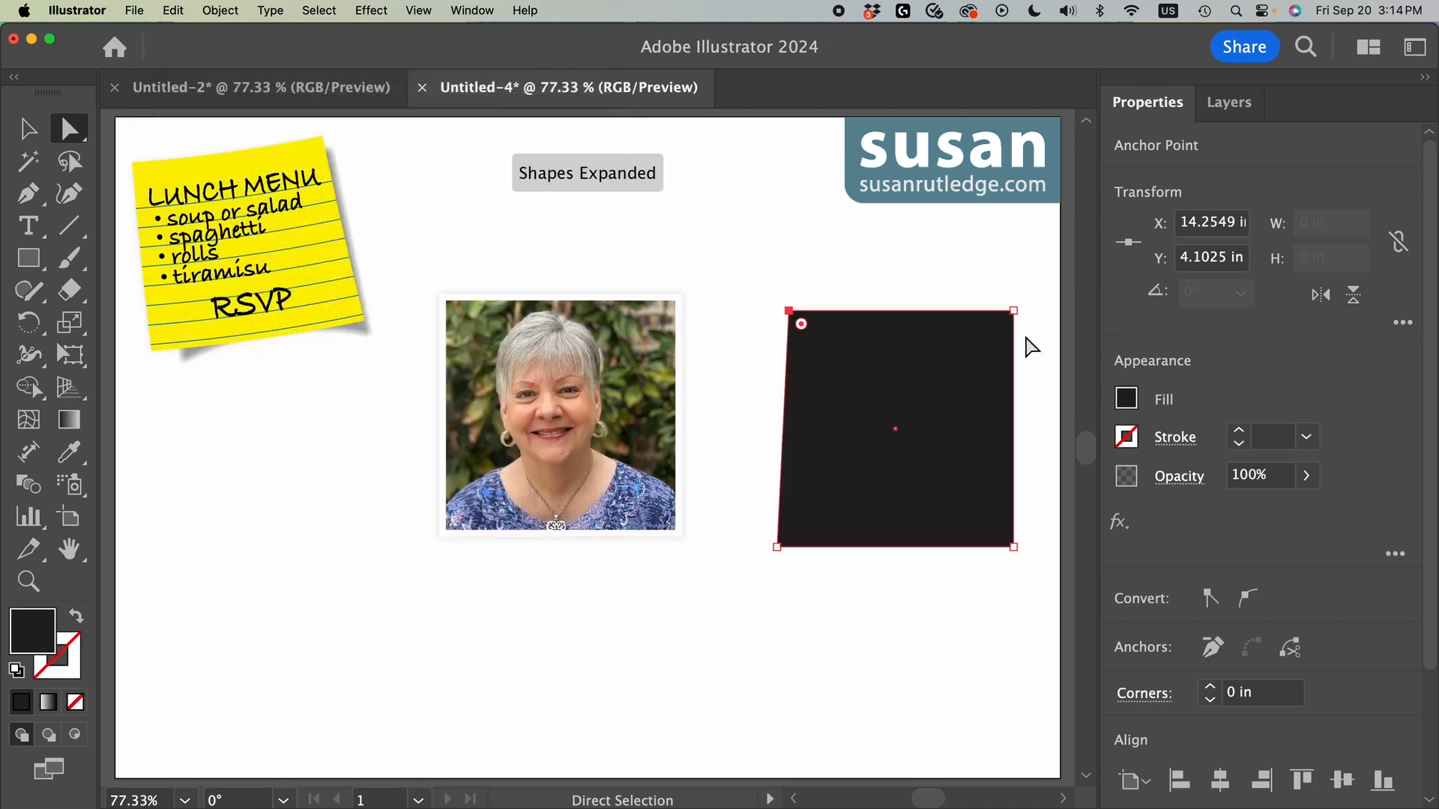
# Step: Move the black shape's upper-right anchor point -0.25 in horizontally and 0 in vertically
pyautogui.click(1013, 310)
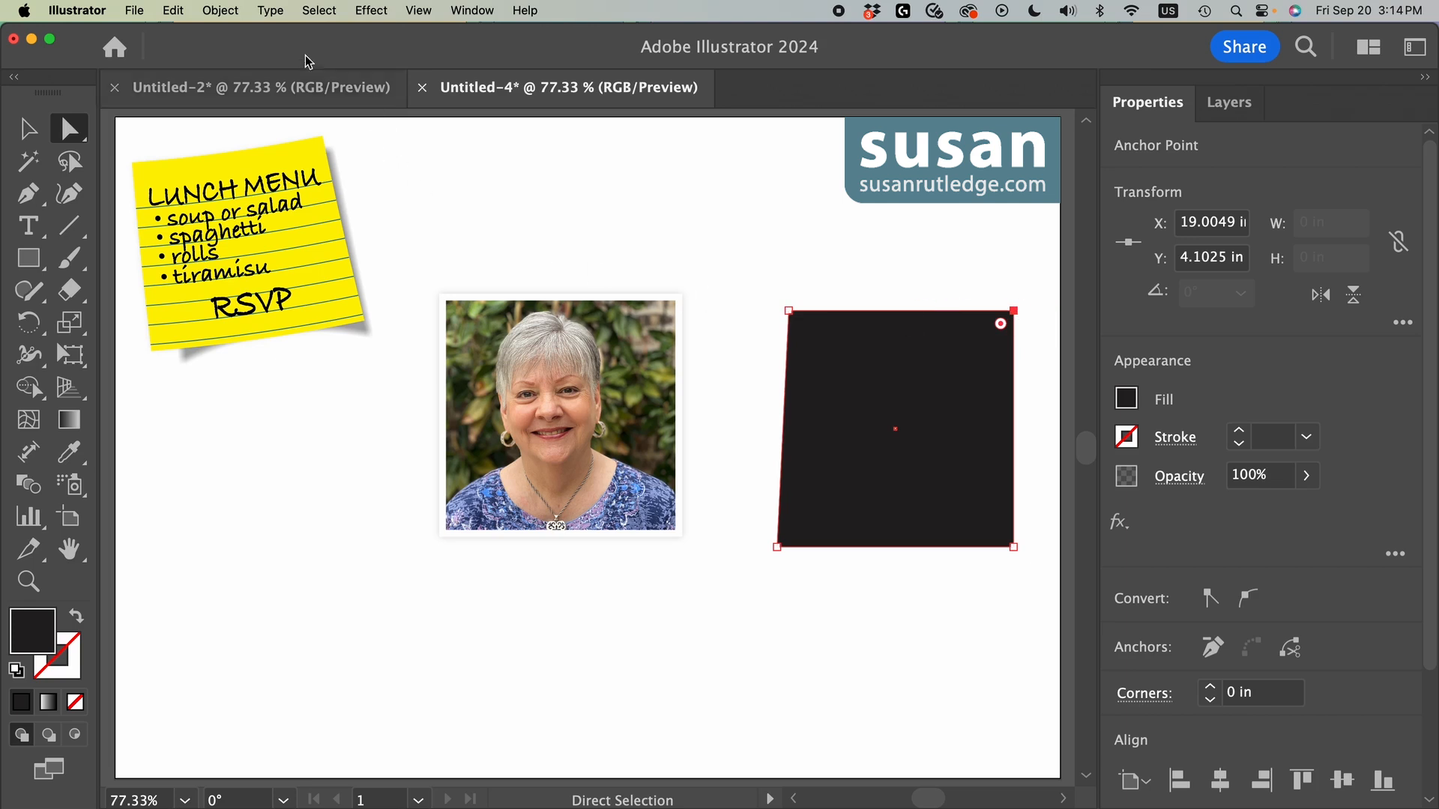
pyautogui.click(220, 9)
pyautogui.moveTo(322, 37)
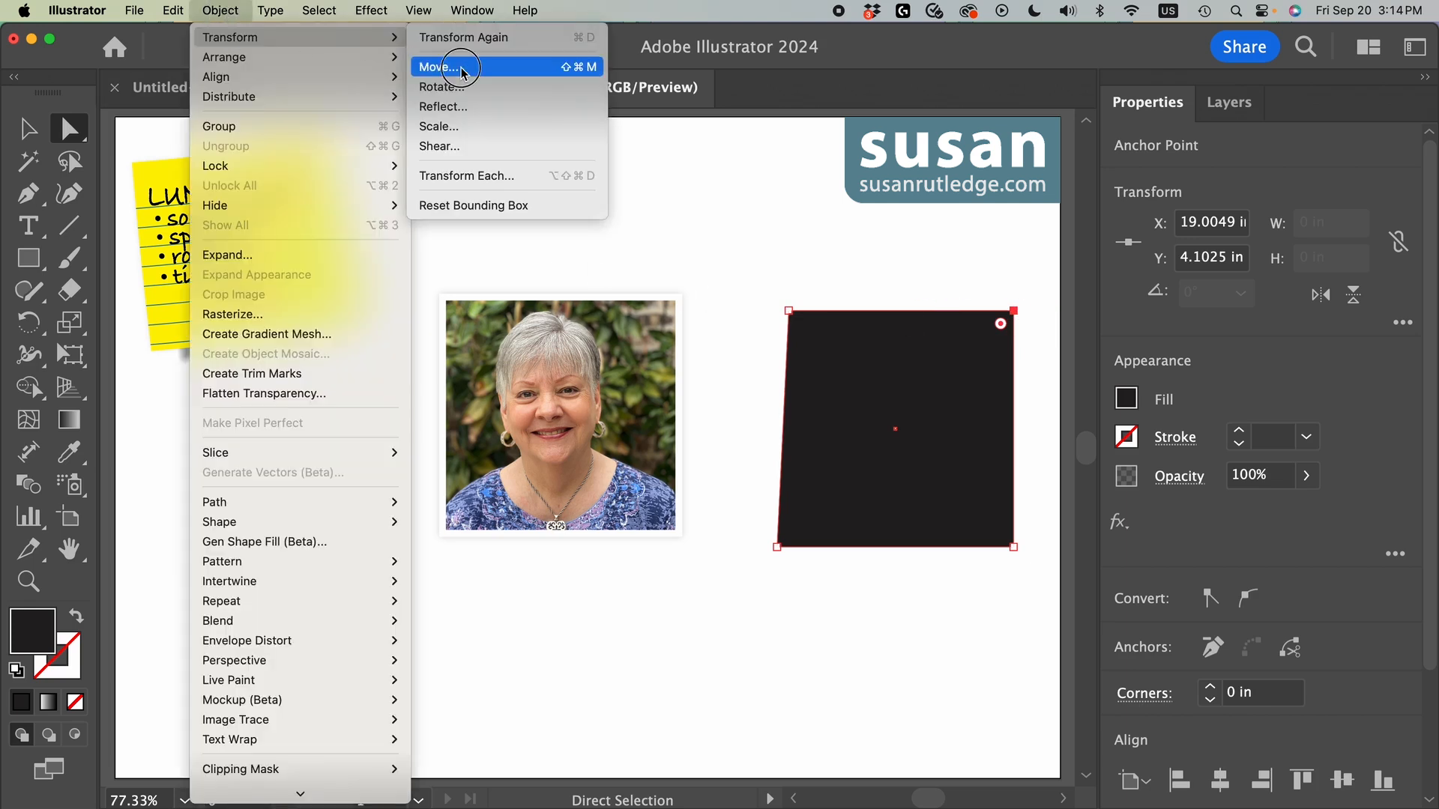
pyautogui.click(450, 67)
pyautogui.click(303, 174)
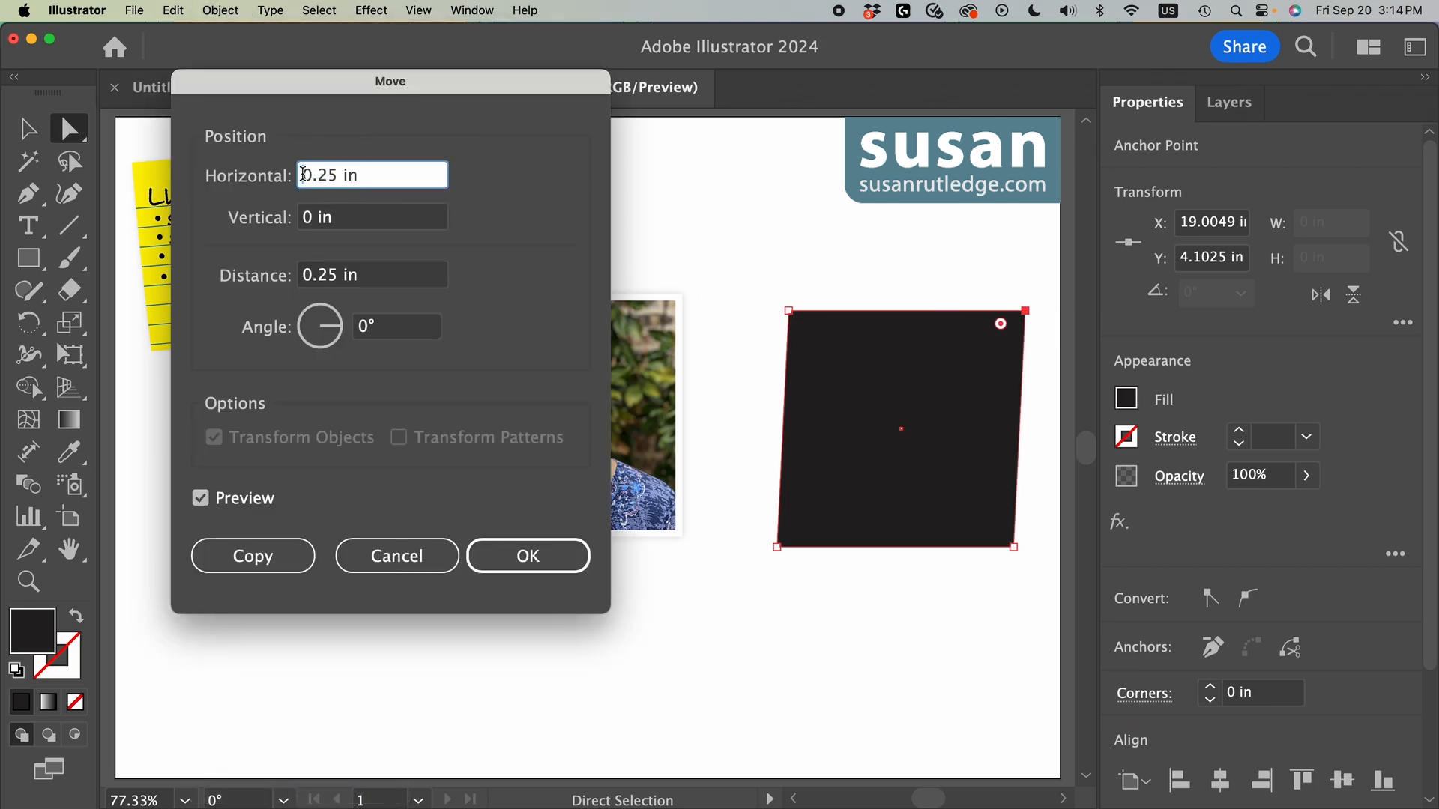
pyautogui.write('-')
pyautogui.click(530, 555)
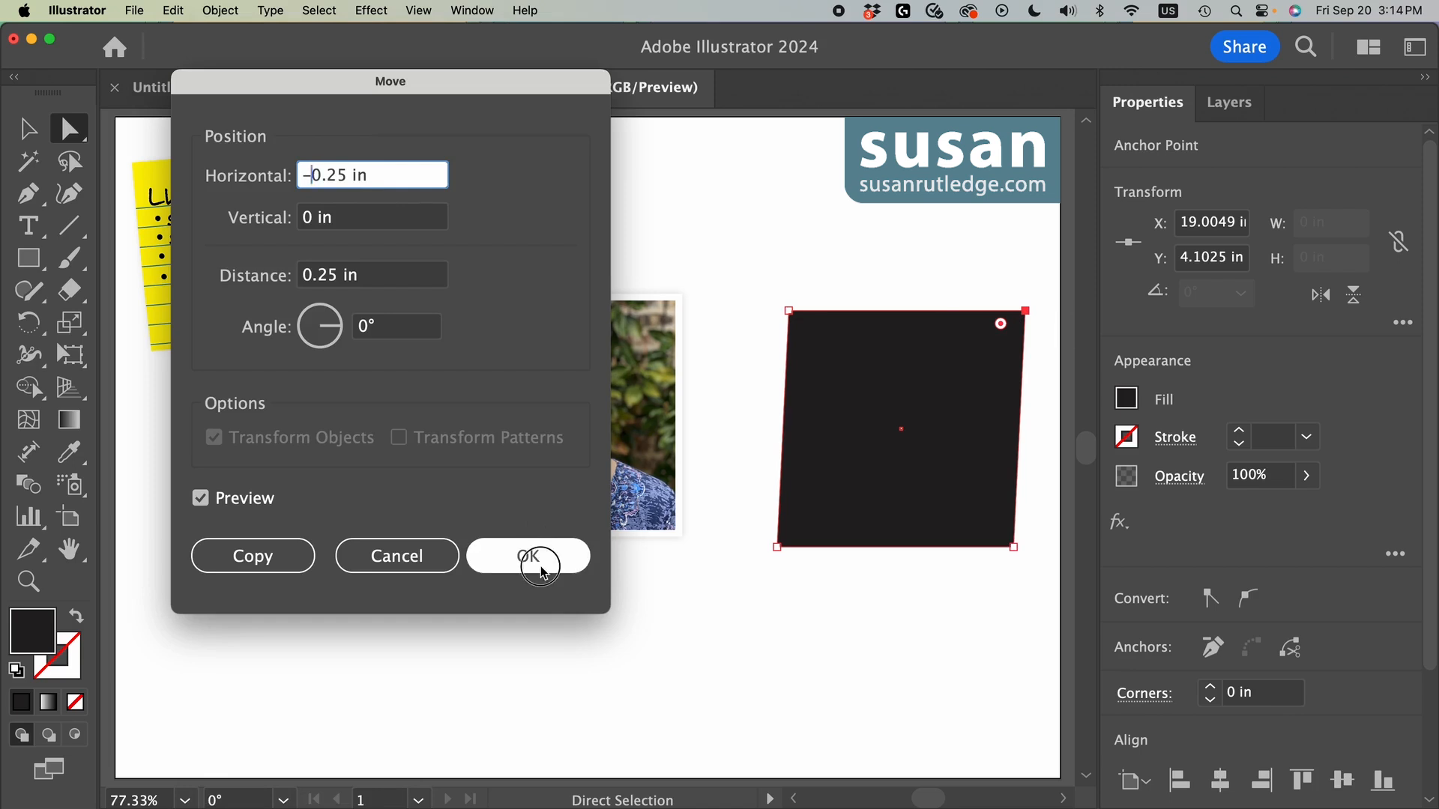
# Step: Center the photo and the black shape on each other horizontally and vertically, and deselect them
pyautogui.click(29, 129)
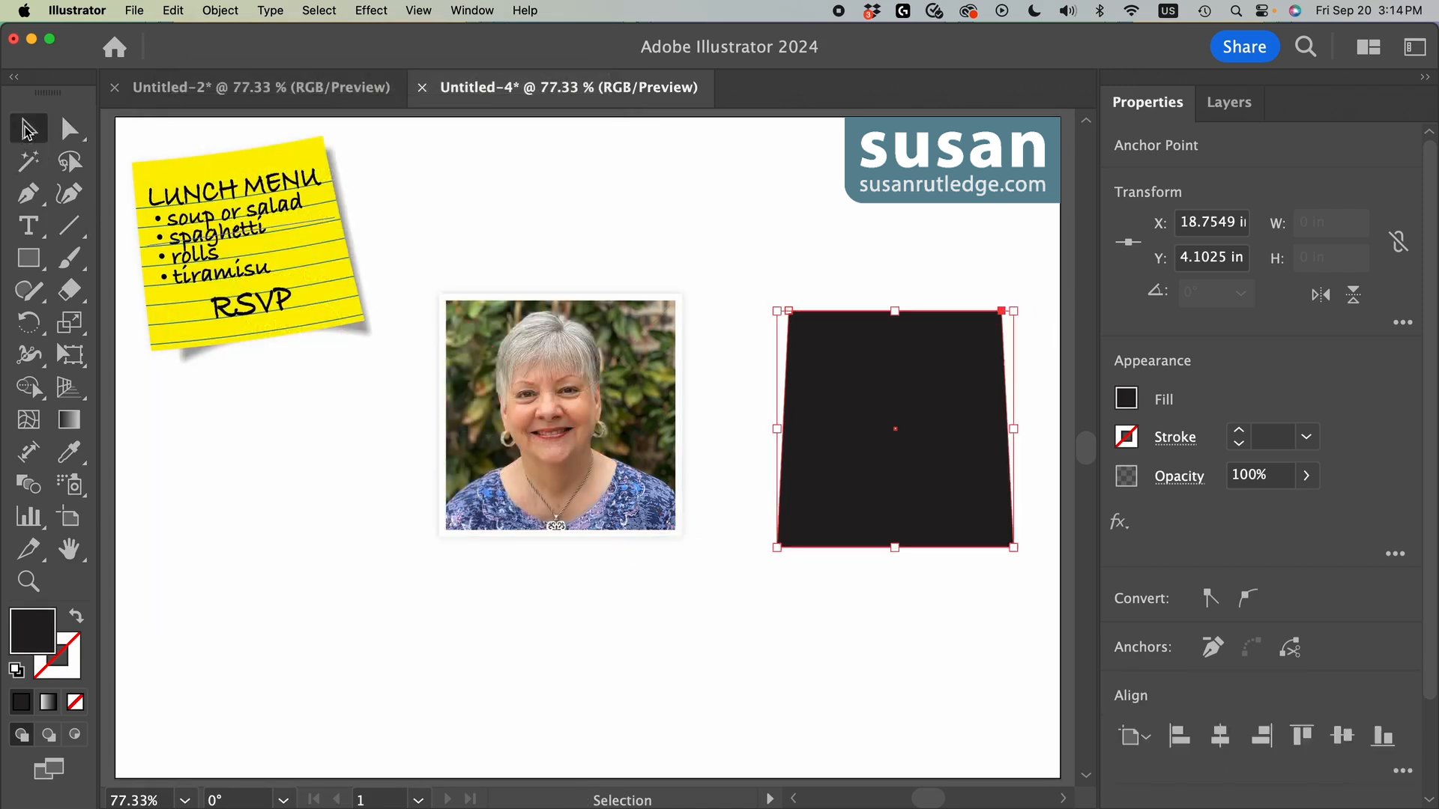
pyautogui.moveTo(431, 191); pyautogui.dragTo(997, 575)
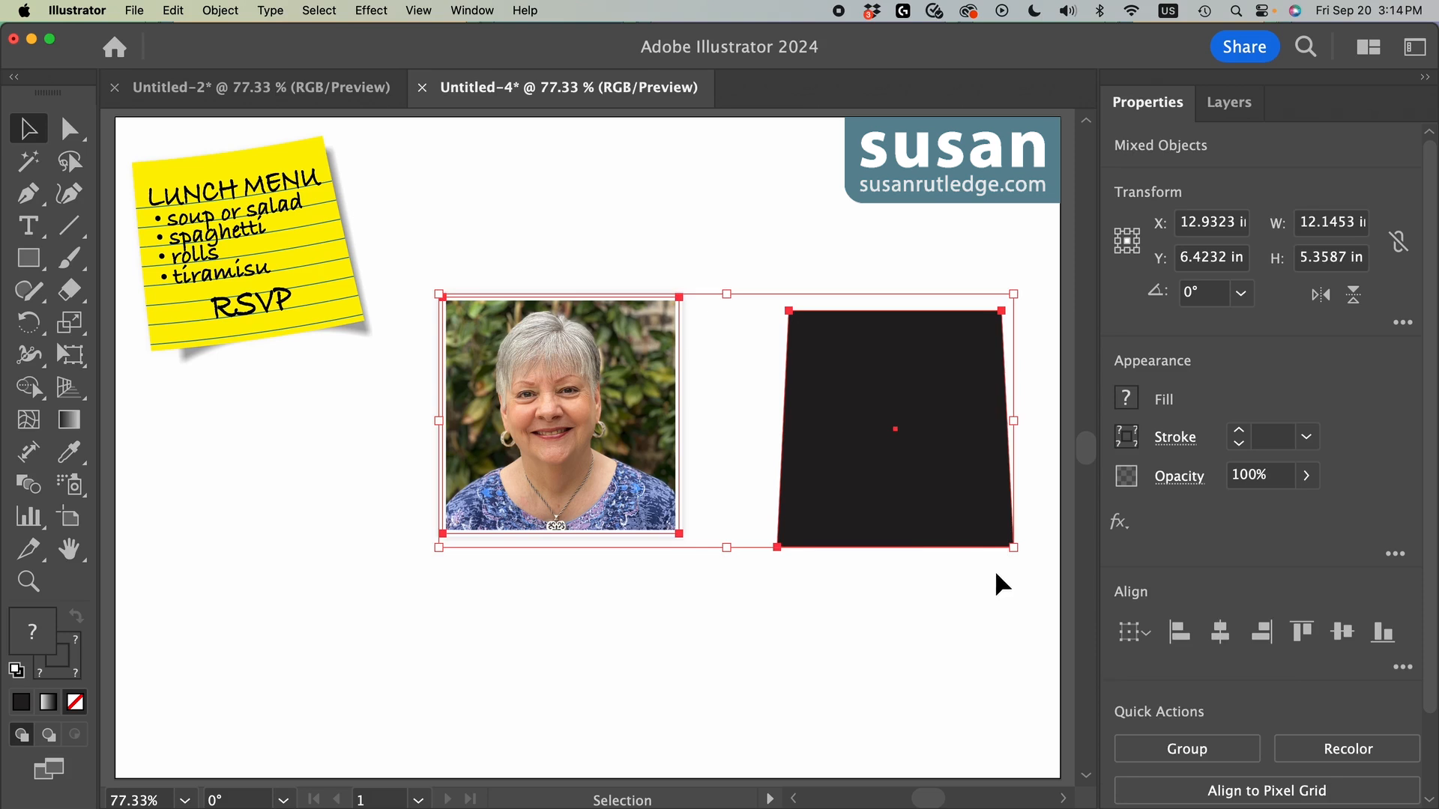
pyautogui.click(1221, 635)
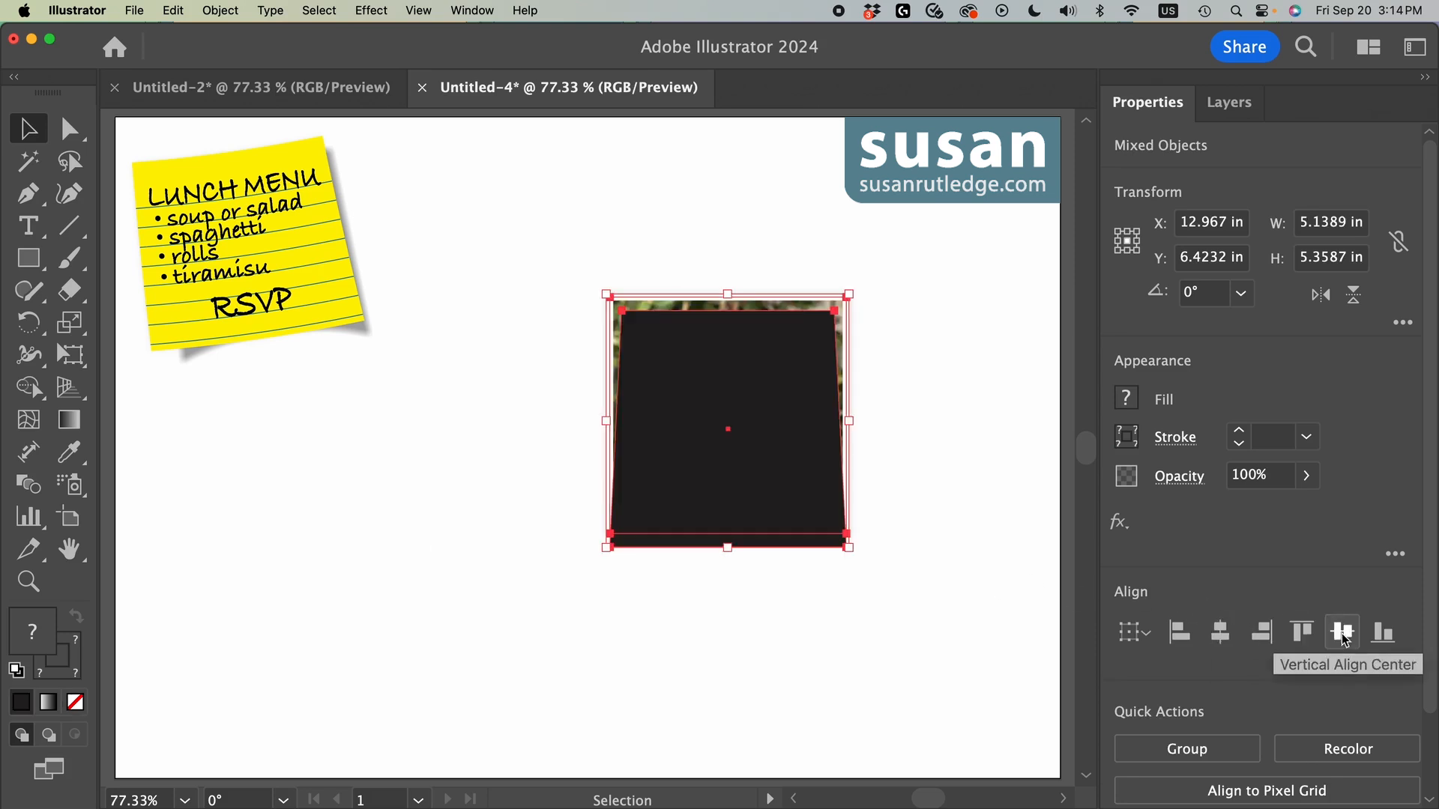
pyautogui.click(1341, 634)
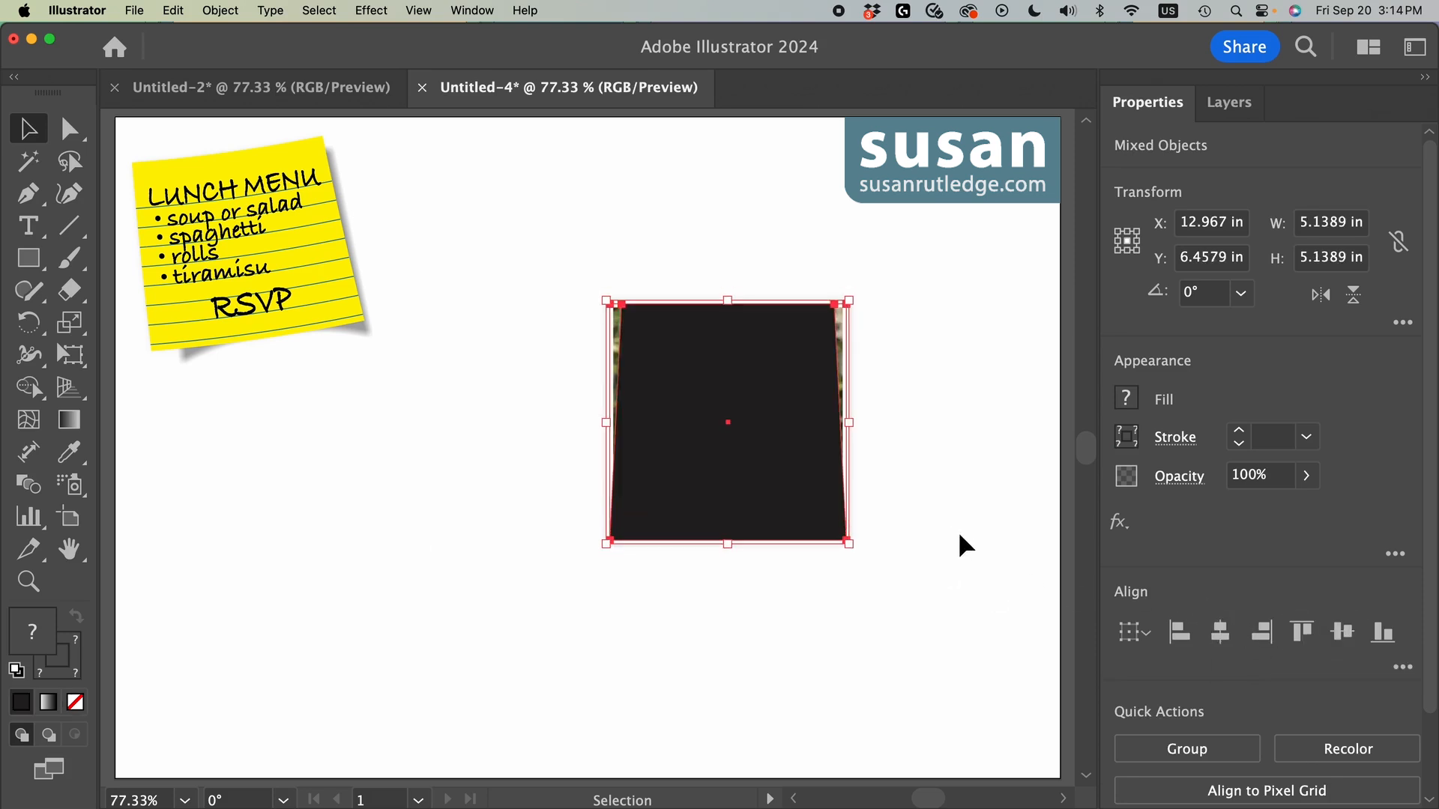
pyautogui.click(938, 543)
# Step: Move the black shape 0 in horizontally and 0.5 in vertically
pyautogui.click(781, 471)
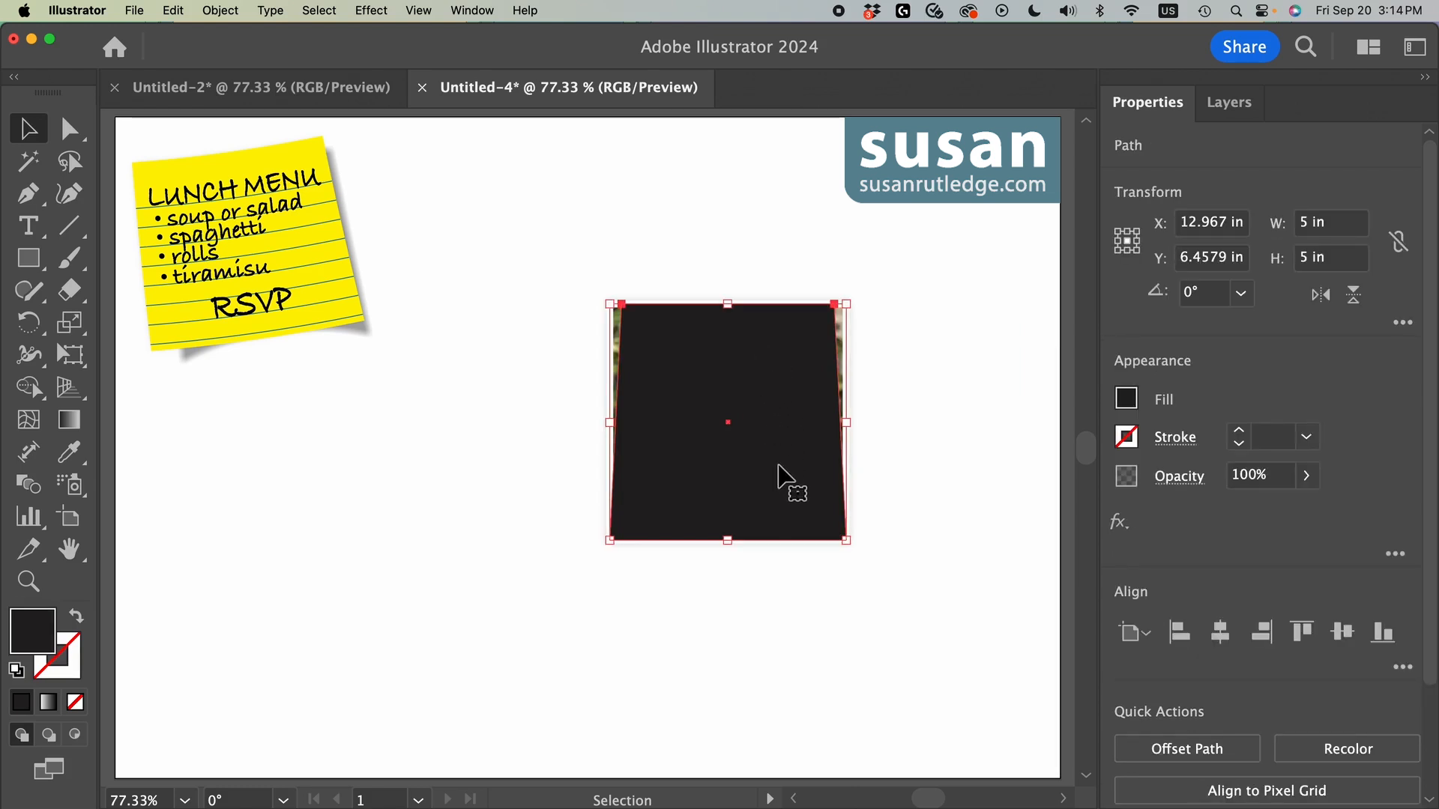
pyautogui.click(221, 11)
pyautogui.moveTo(375, 37)
pyautogui.click(444, 65)
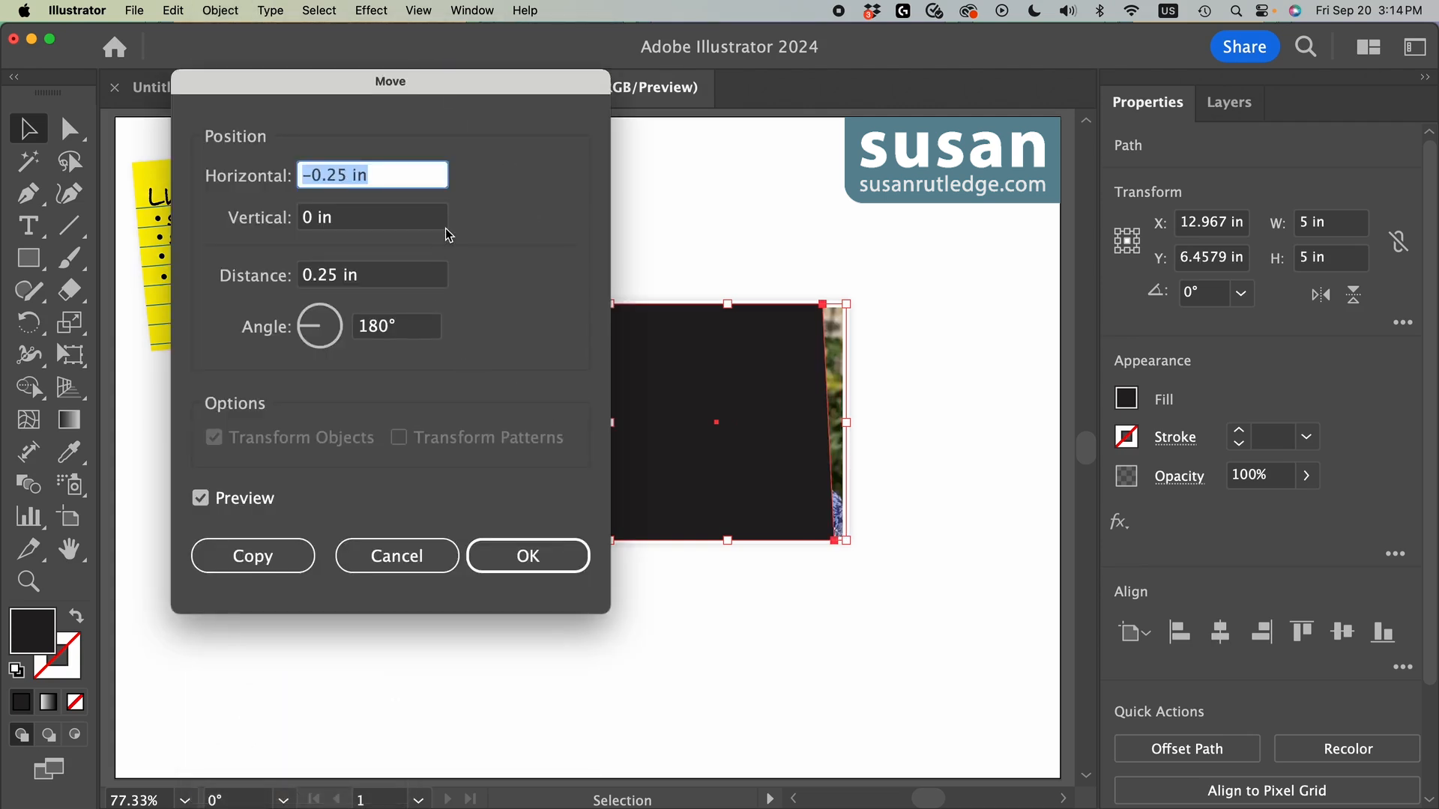
pyautogui.write('0')
pyautogui.press('Tab')
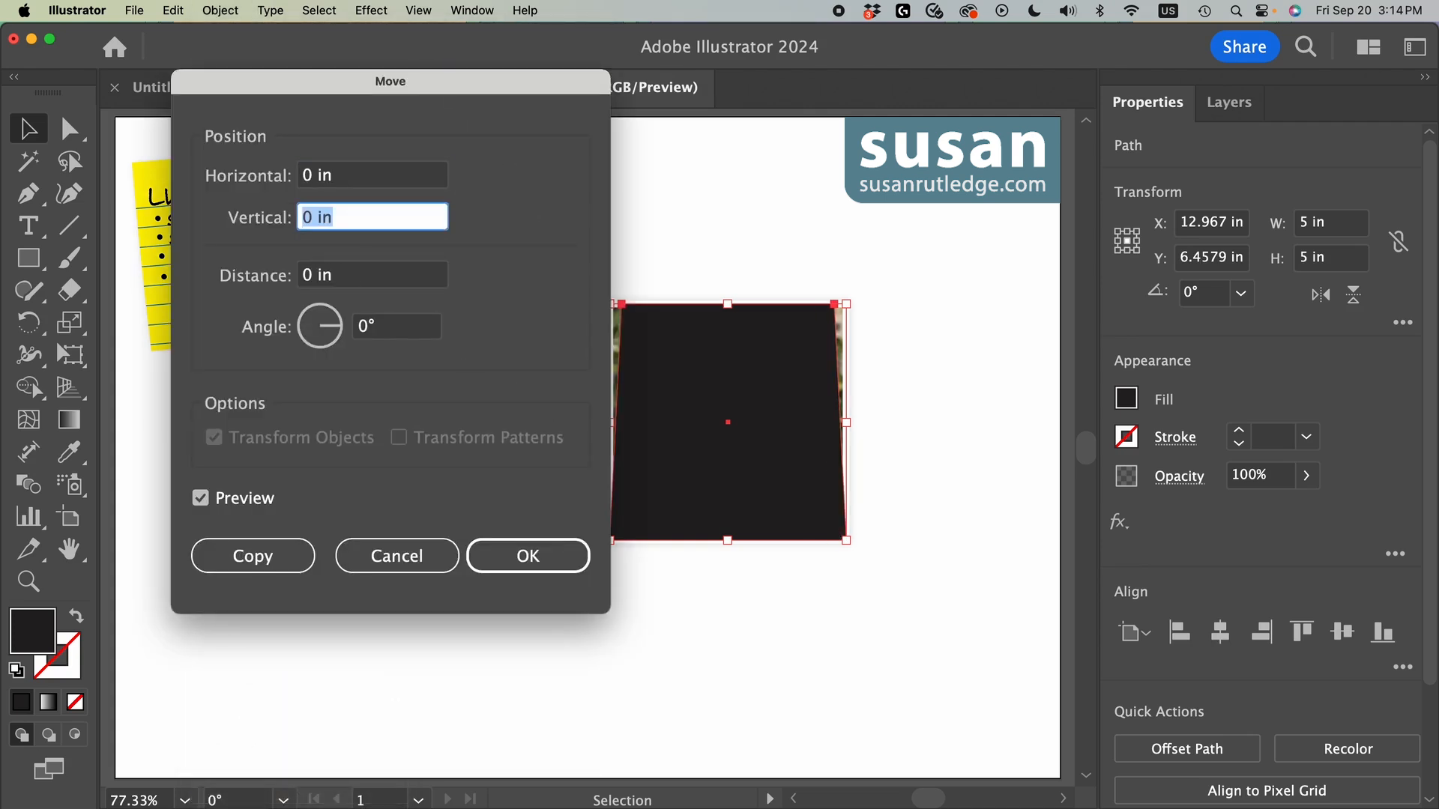
pyautogui.write('.5')
pyautogui.click(546, 555)
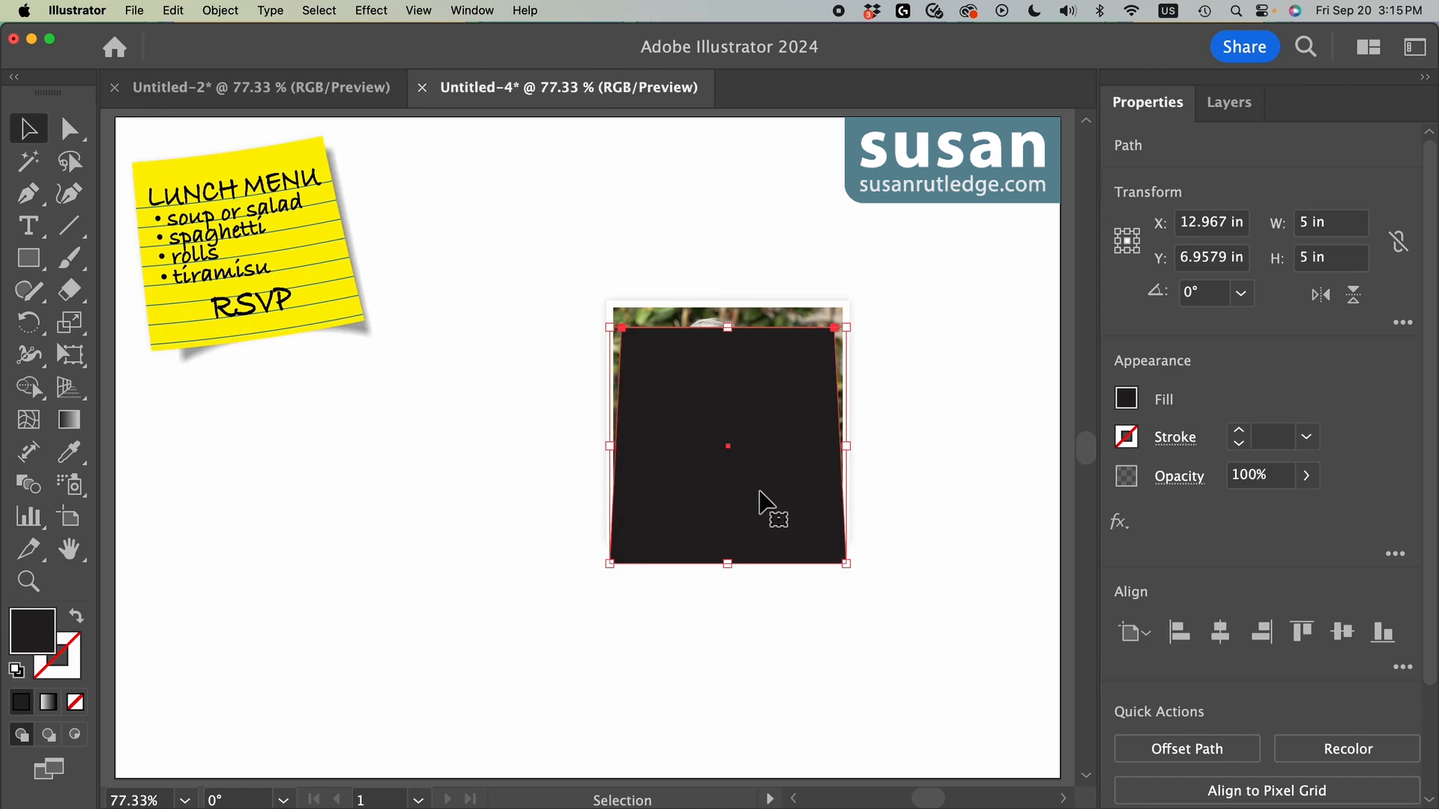
# Step: Send the black shape to the back, behind the photo
pyautogui.click(220, 10)
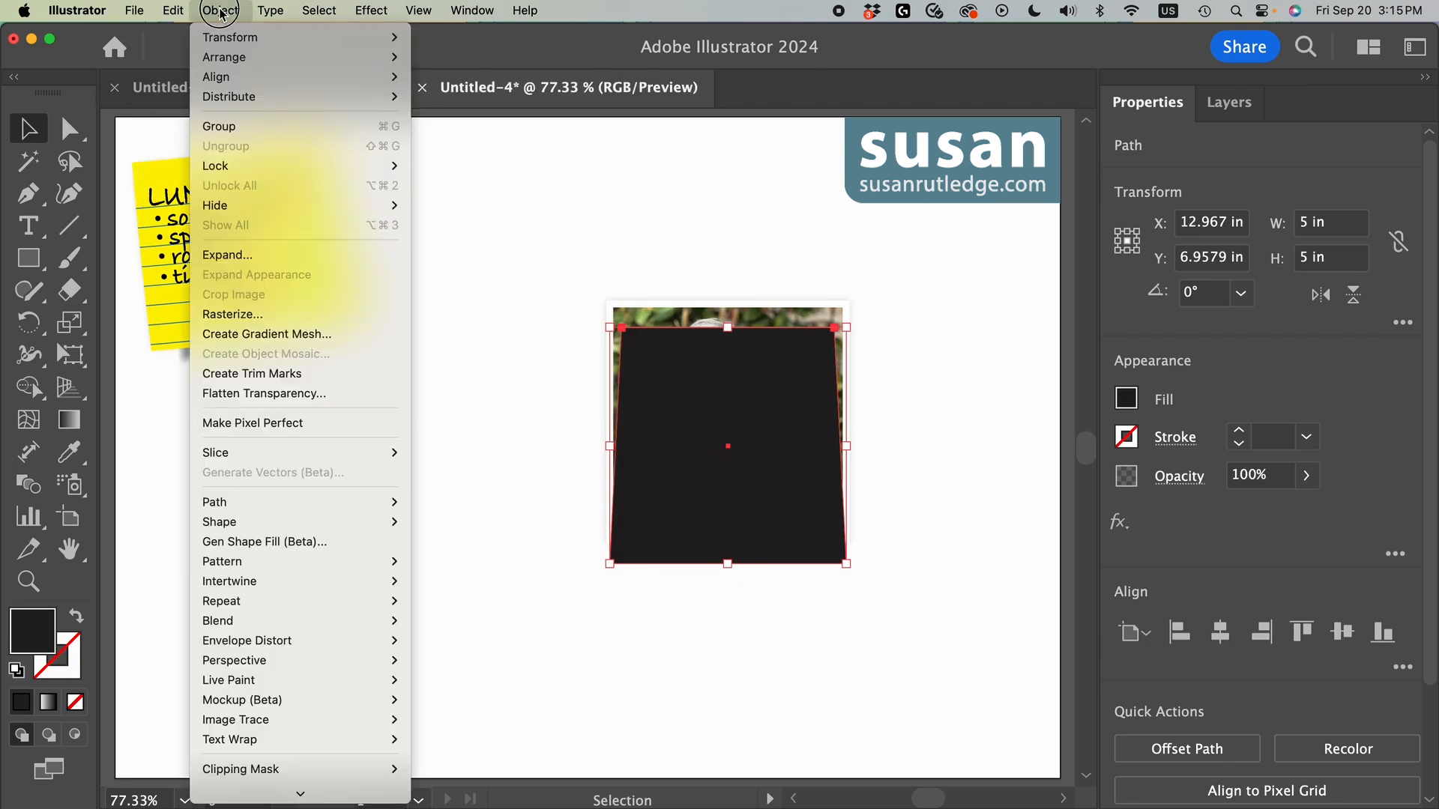
pyautogui.moveTo(226, 58)
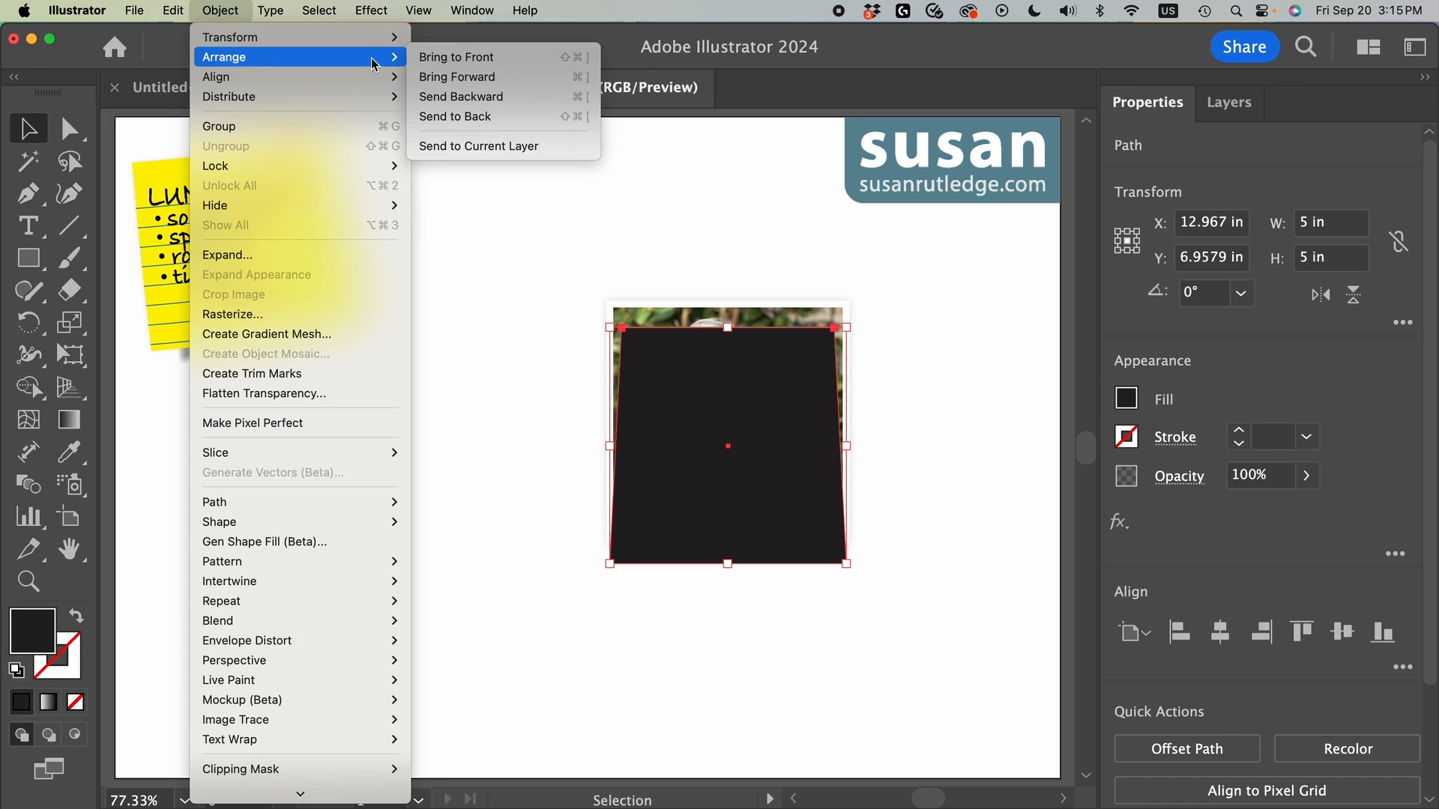
pyautogui.click(499, 117)
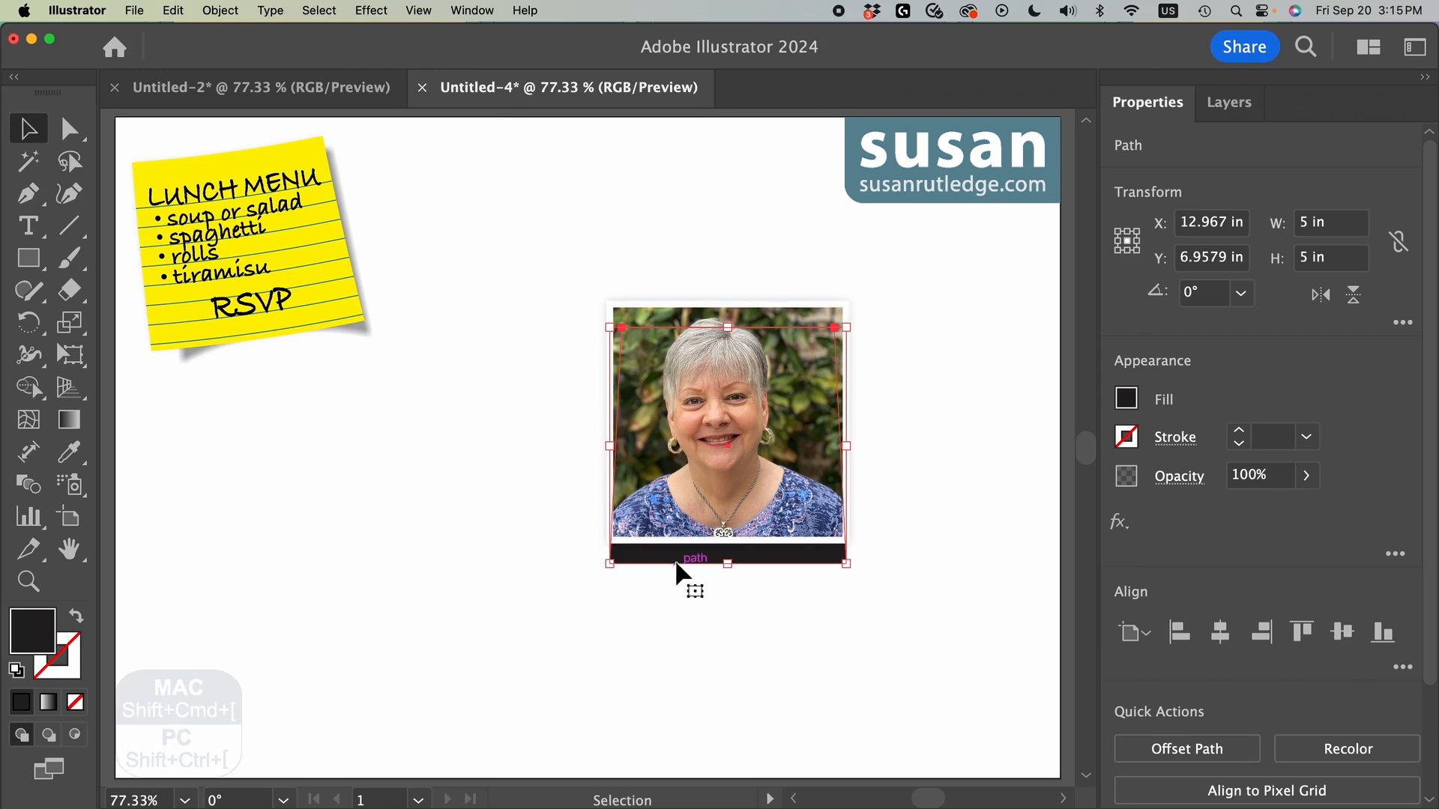
# Step: Add a midpoint on the black shape's bottom edge with the Curvature tool and curve it up to the photo's bottom edge
pyautogui.click(73, 197)
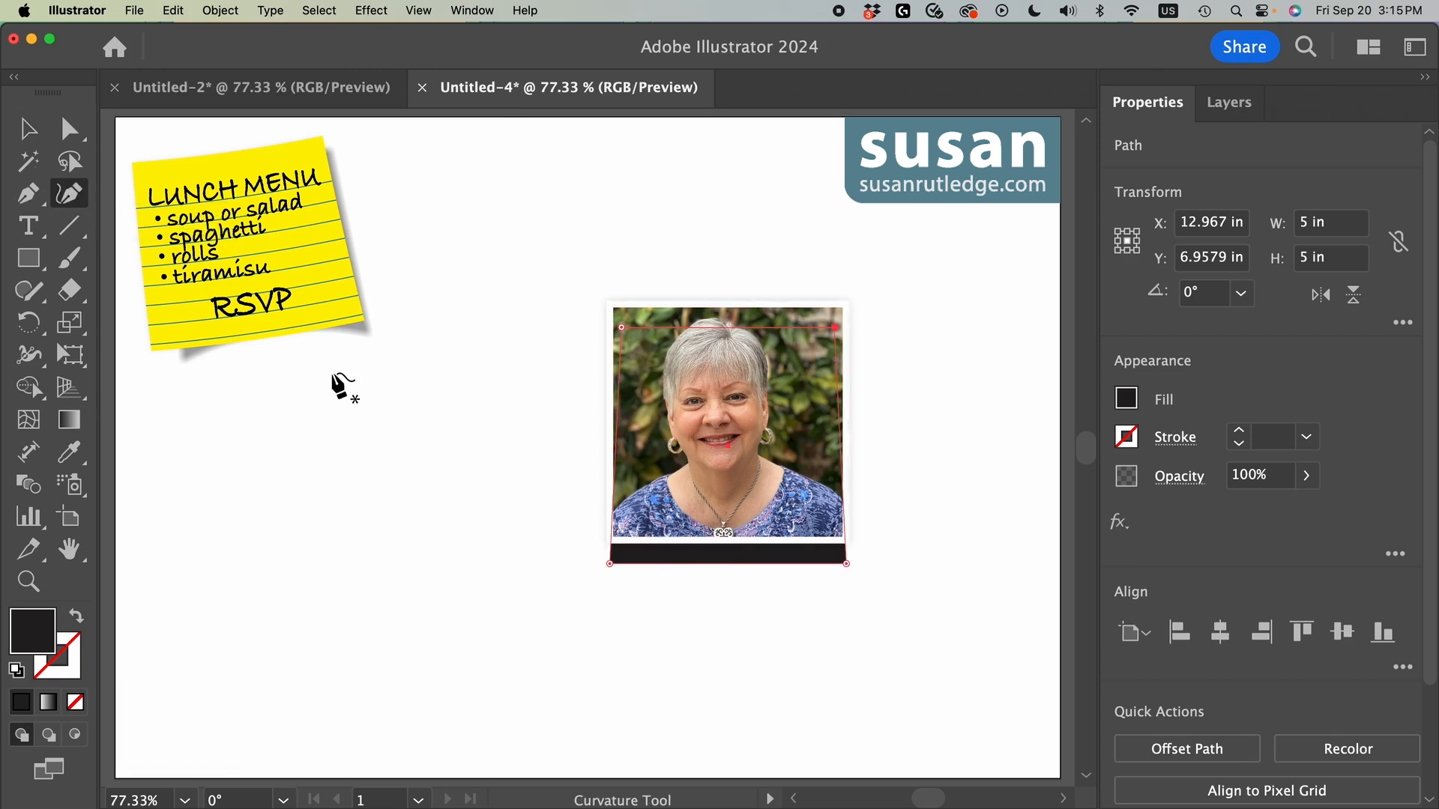
pyautogui.click(728, 564)
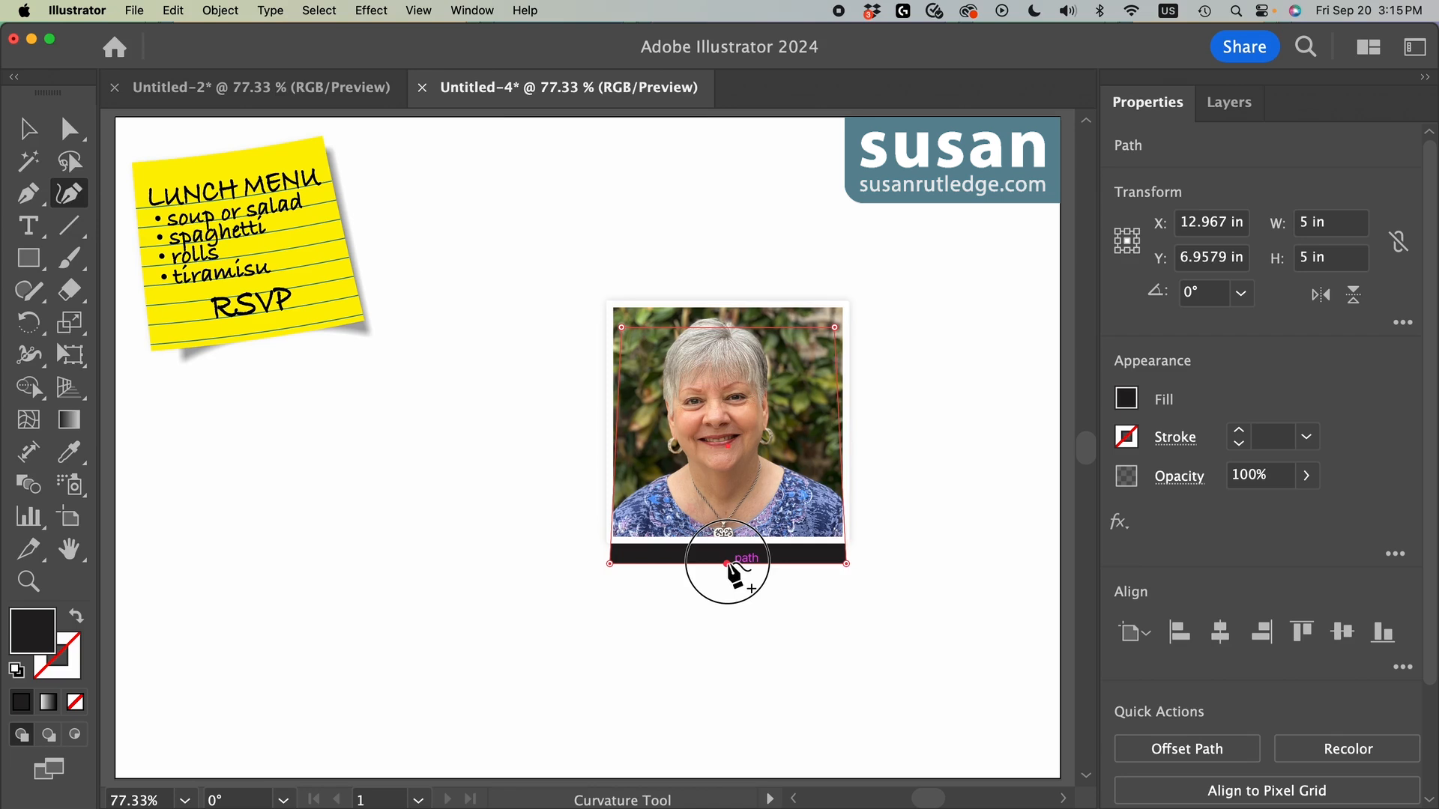
pyautogui.moveTo(726, 563); pyautogui.dragTo(725, 540)
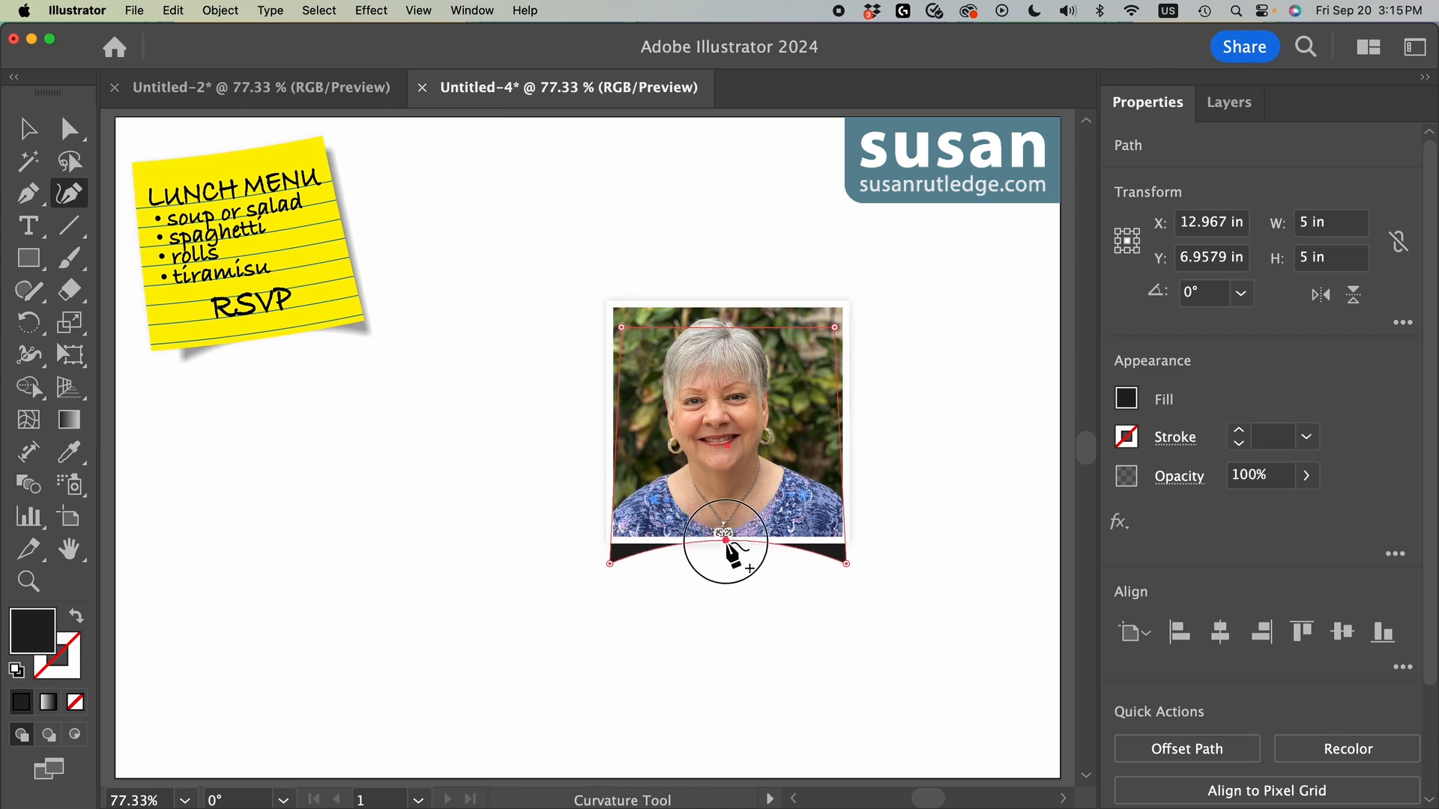
# Step: Apply a Gaussian Blur with a 25-pixel radius to the curved black shape
pyautogui.click(1119, 522)
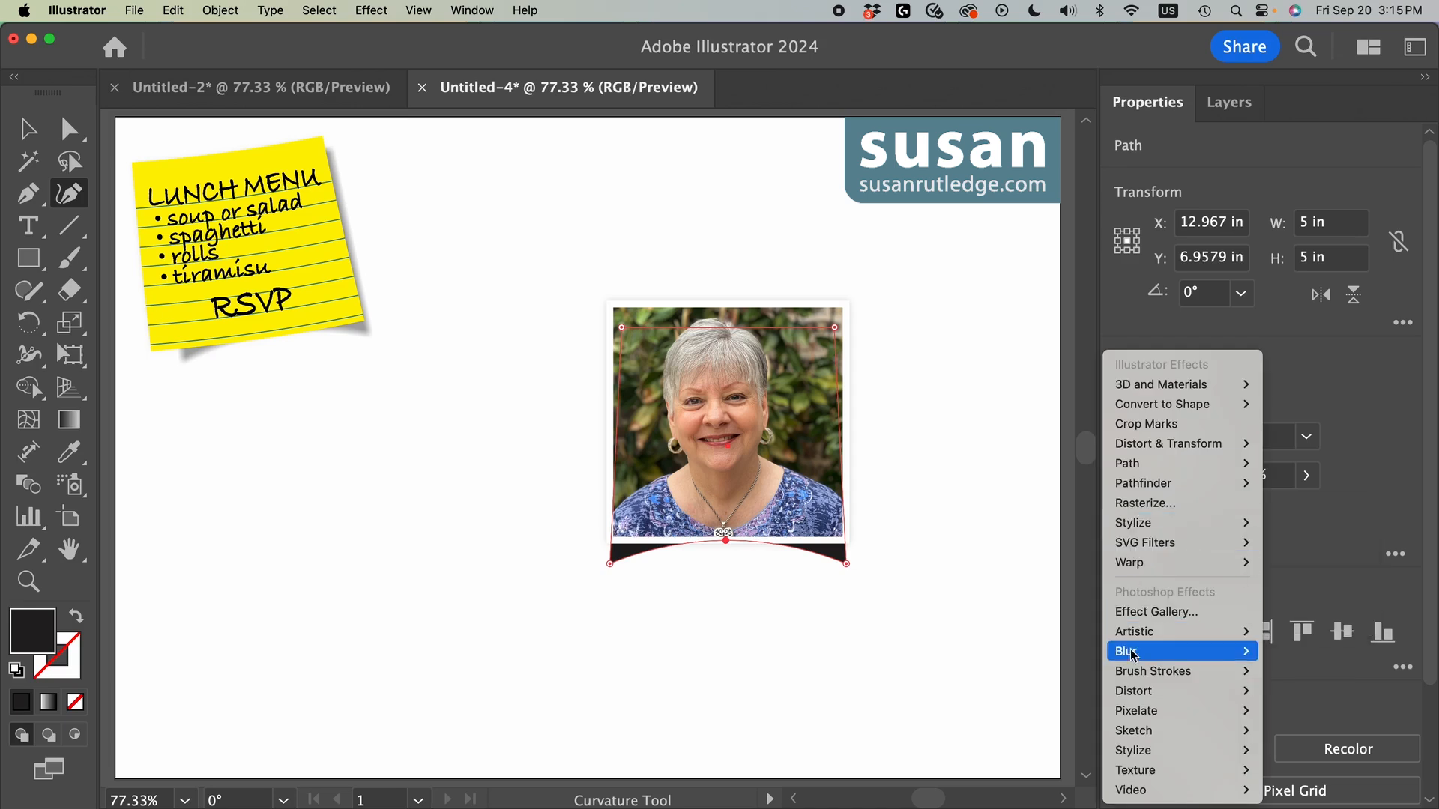
pyautogui.moveTo(1131, 652)
pyautogui.click(1307, 659)
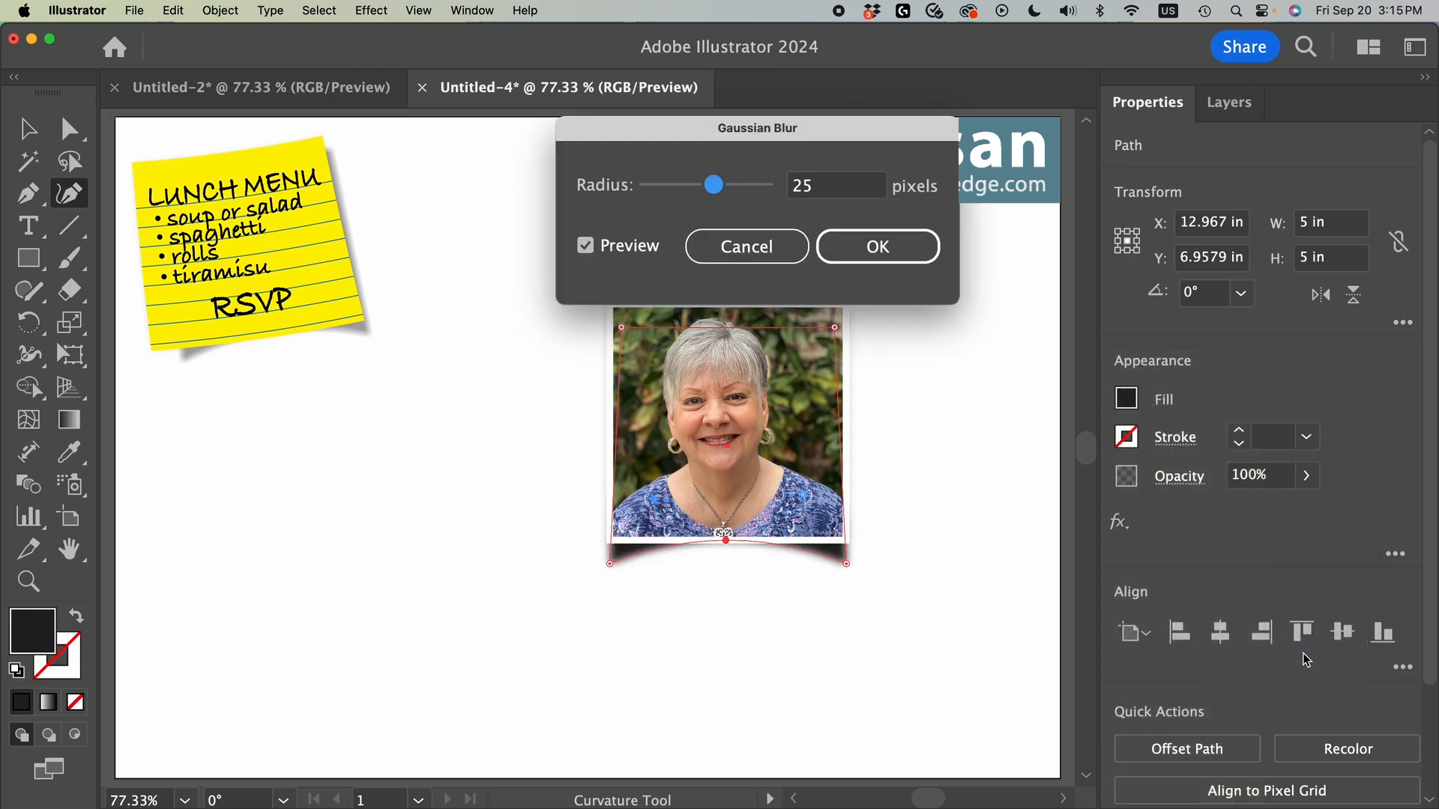
pyautogui.click(889, 254)
# Step: Set the blurred shadow's opacity to 35% and deselect it
pyautogui.click(1274, 483)
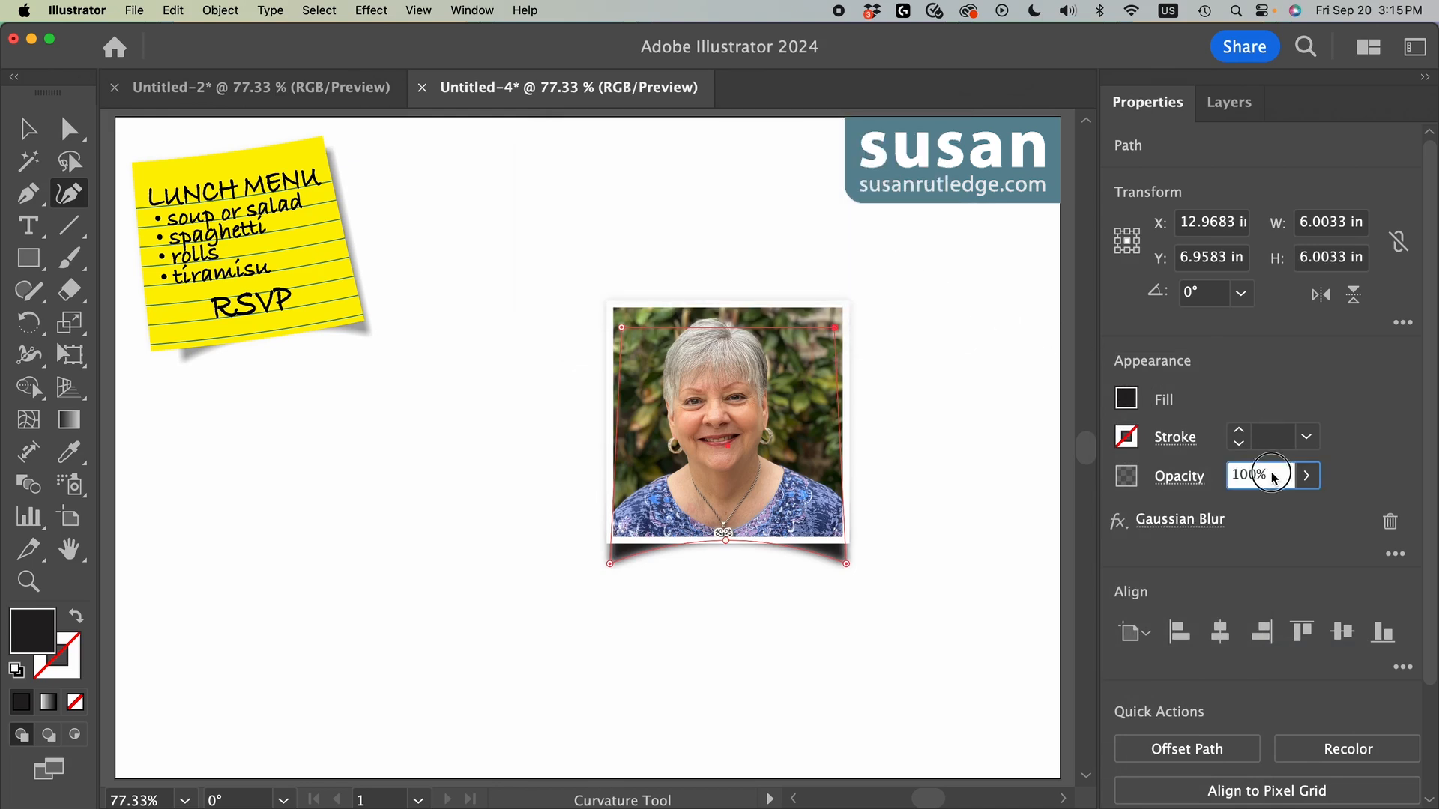
pyautogui.write('35')
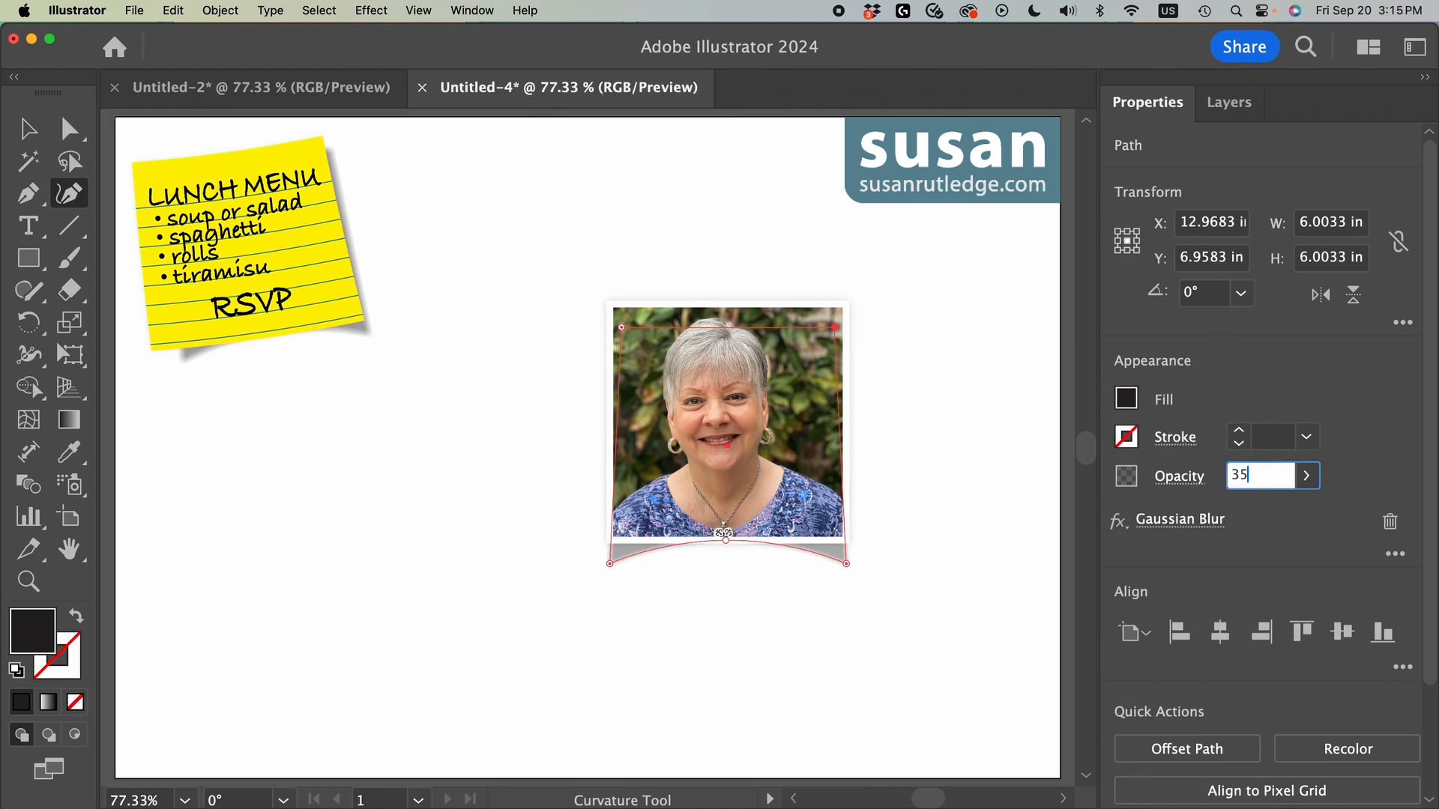
pyautogui.press('Return')
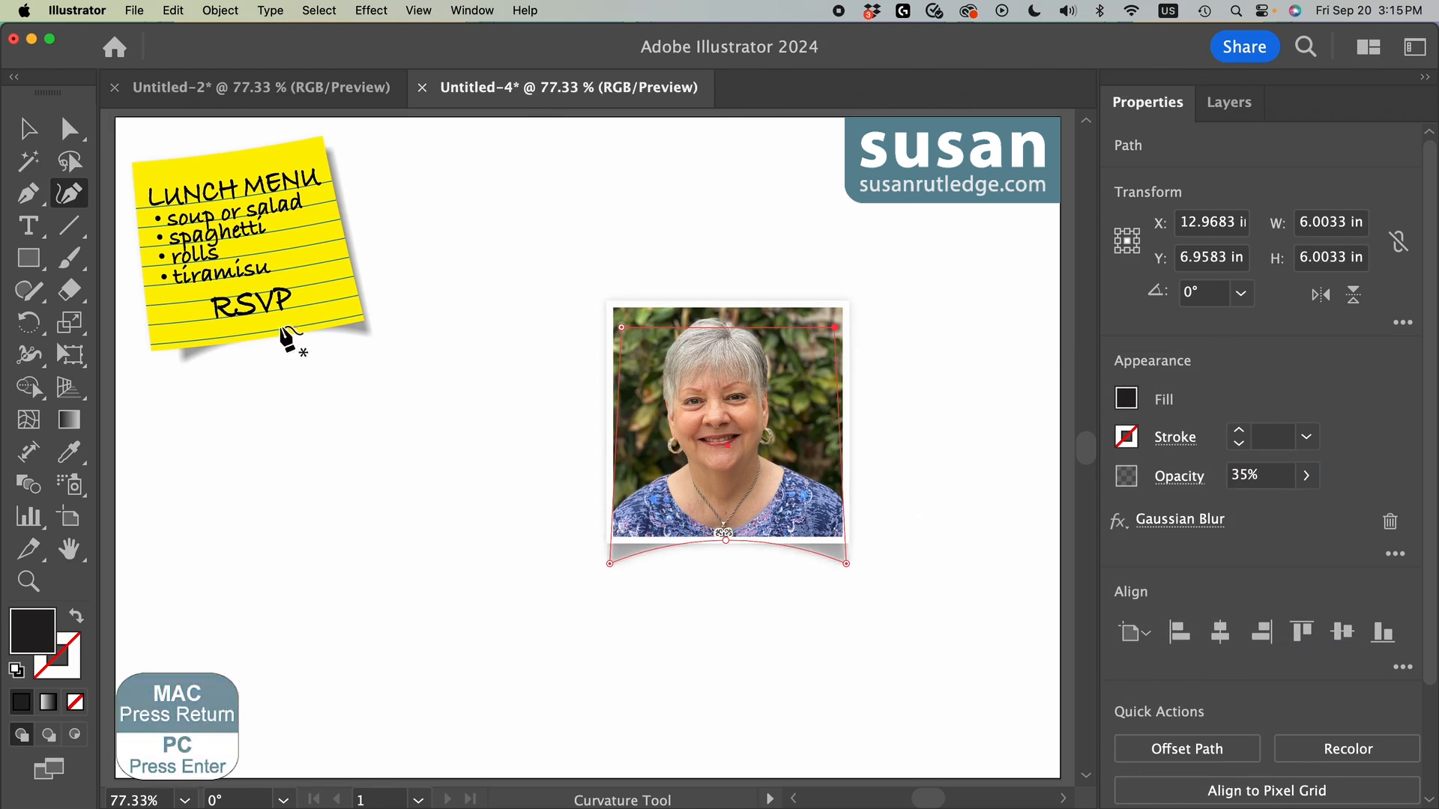
pyautogui.press('v')
pyautogui.click(942, 547)
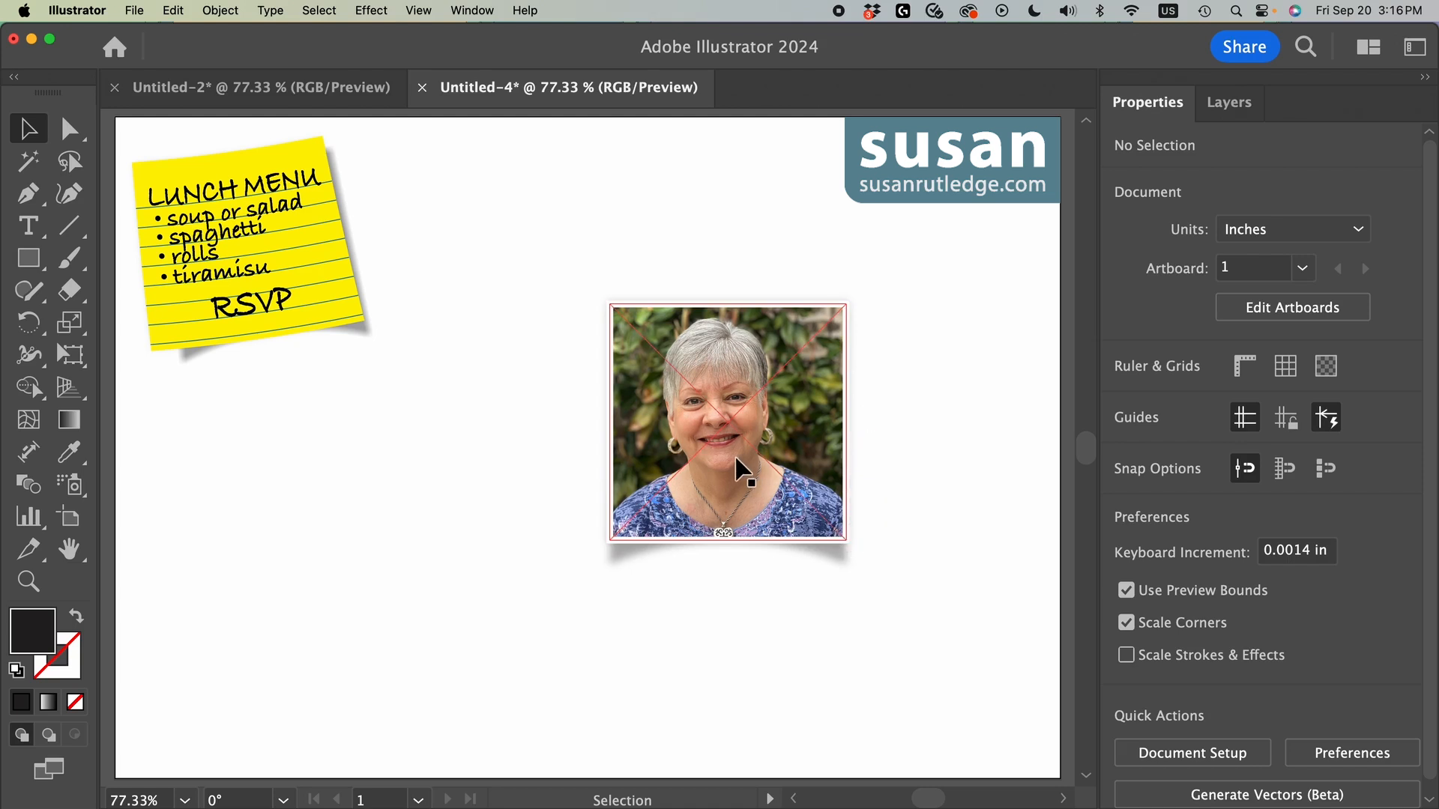
pyautogui.click(969, 448)
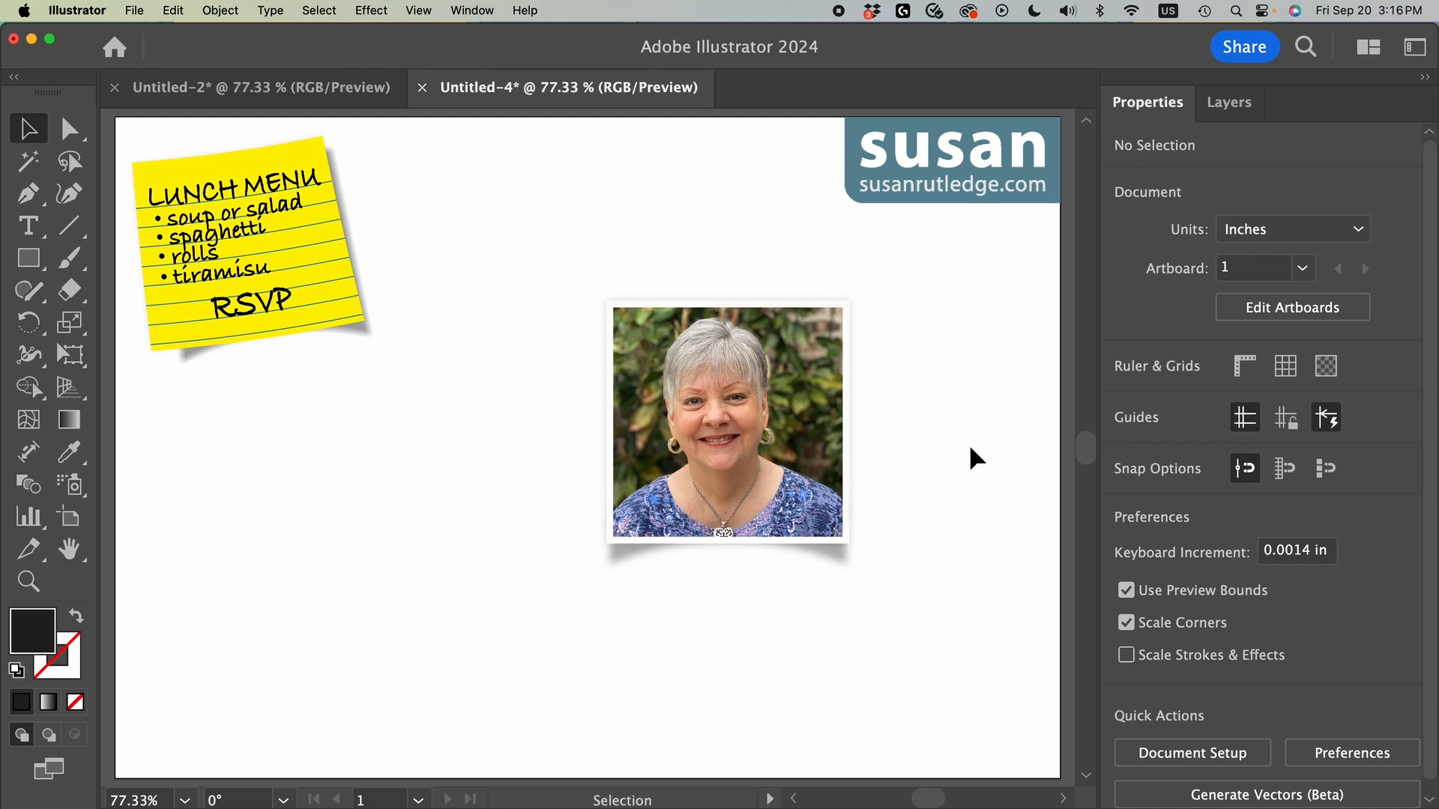